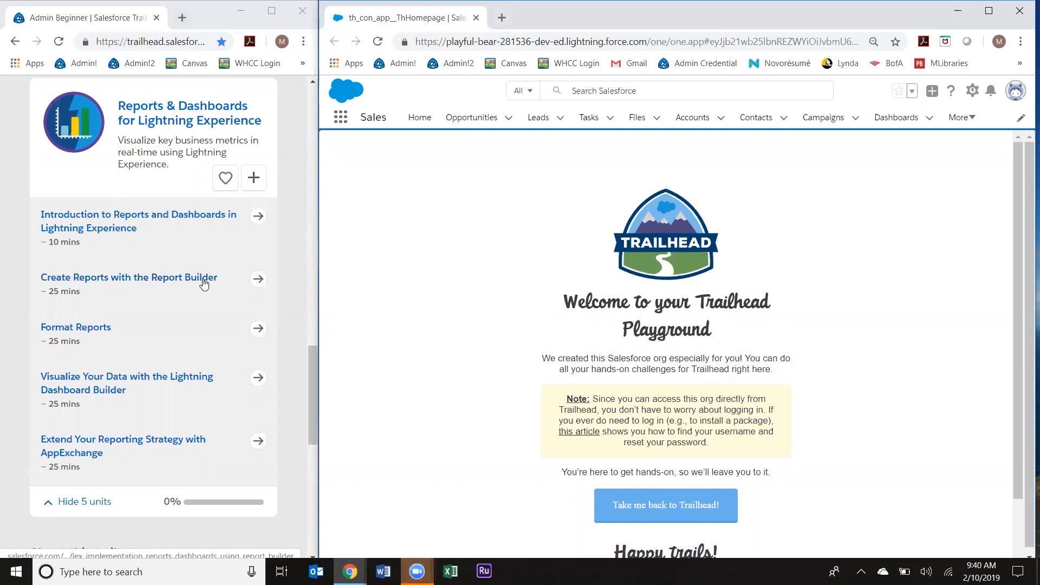
# Step: Open the Create Reports with the Report Builder unit and scroll to its web-leads challenge
pyautogui.click(204, 284)
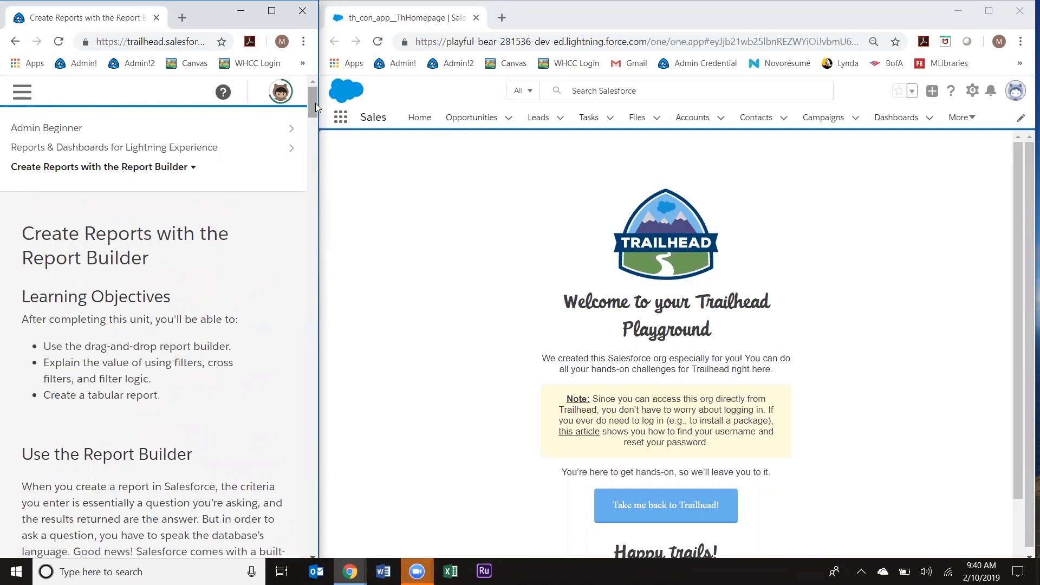
pyautogui.moveTo(315, 103); pyautogui.dragTo(319, 120)
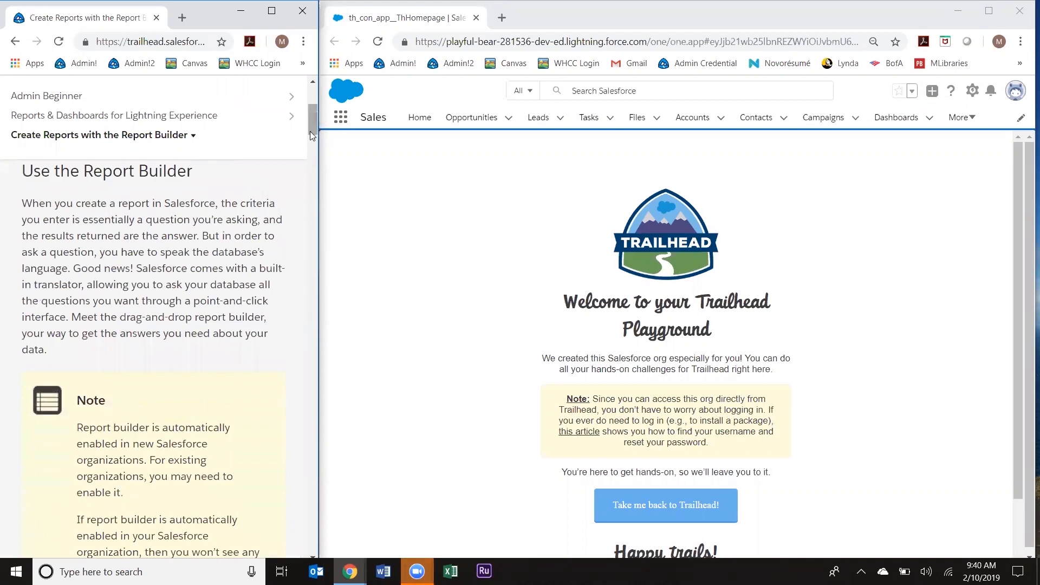
pyautogui.moveTo(313, 127); pyautogui.dragTo(303, 265)
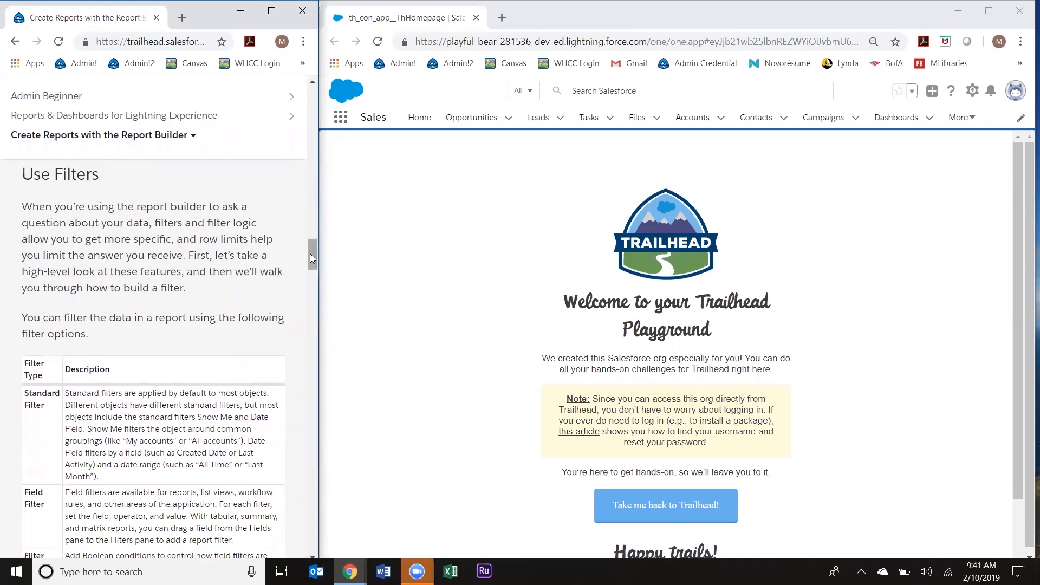
pyautogui.moveTo(310, 255); pyautogui.dragTo(296, 502)
pyautogui.scroll(-2, 295, 502)
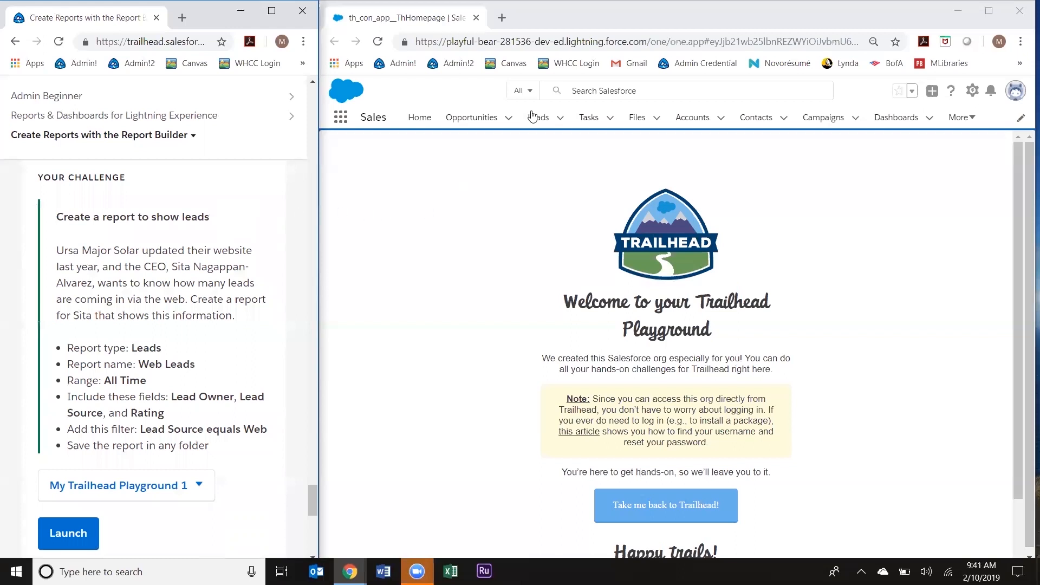
# Step: Go to the Reports page through the More menu and start a new report
pyautogui.click(970, 124)
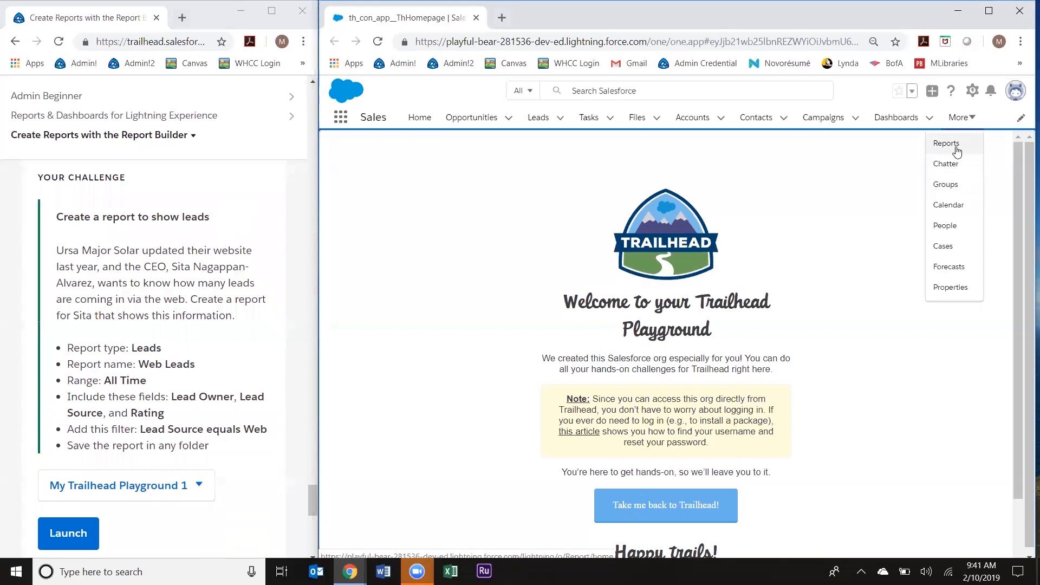
pyautogui.click(988, 11)
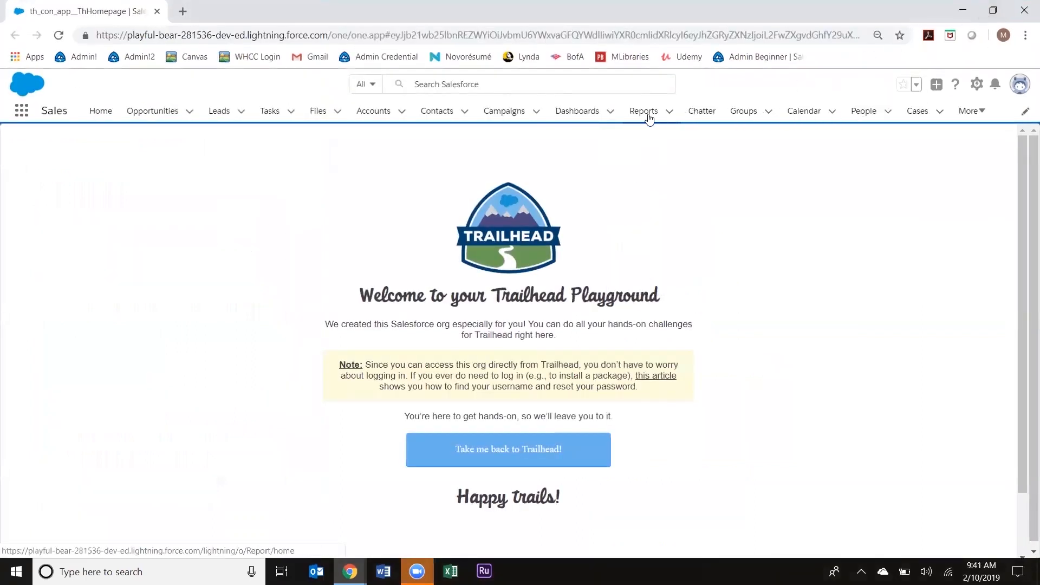
pyautogui.doubleClick(713, 7)
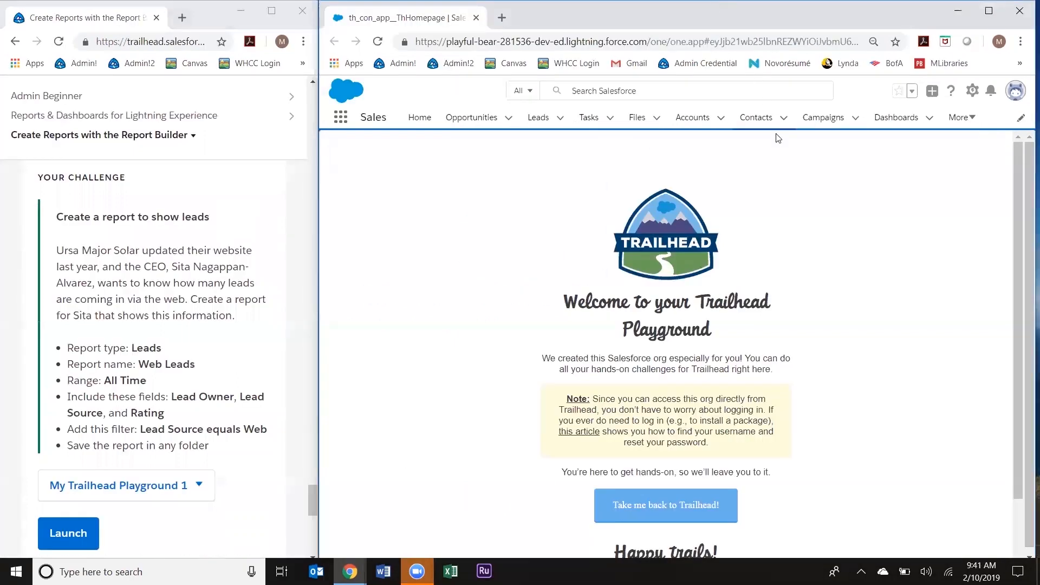
pyautogui.click(961, 118)
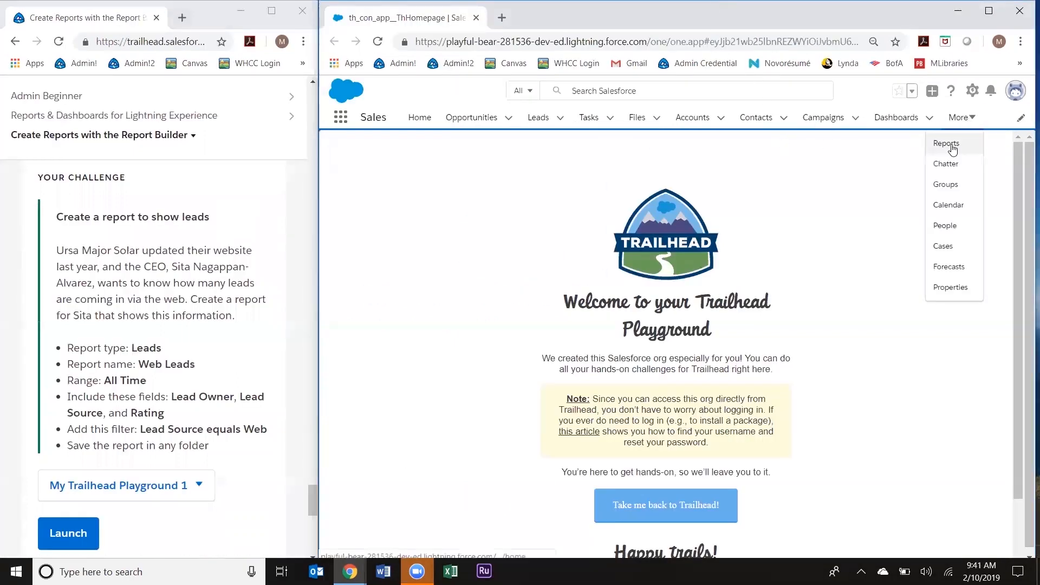
pyautogui.click(946, 144)
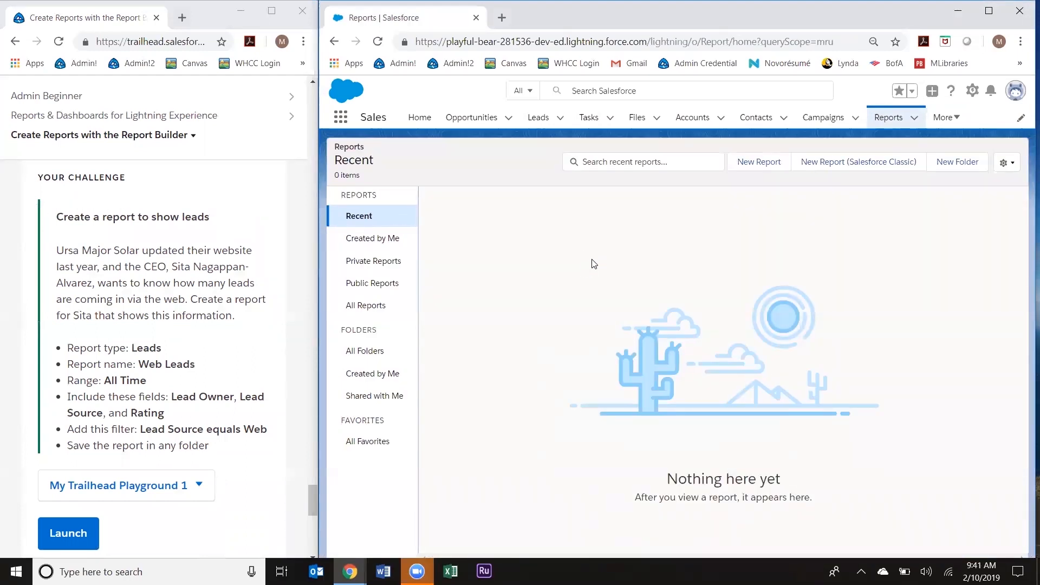
pyautogui.click(771, 170)
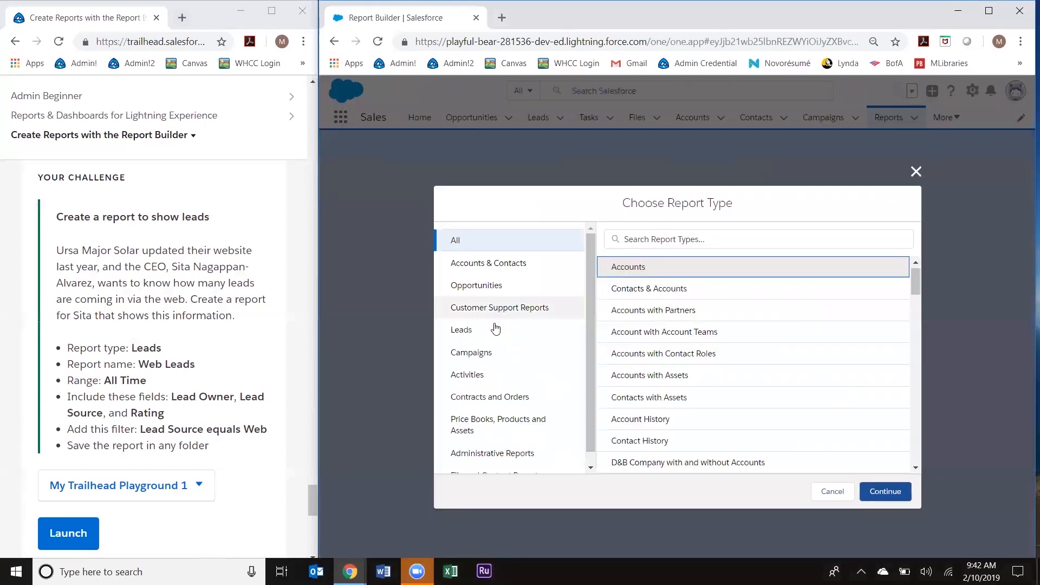
# Step: Choose the Leads report type and continue into the report builder
pyautogui.click(464, 330)
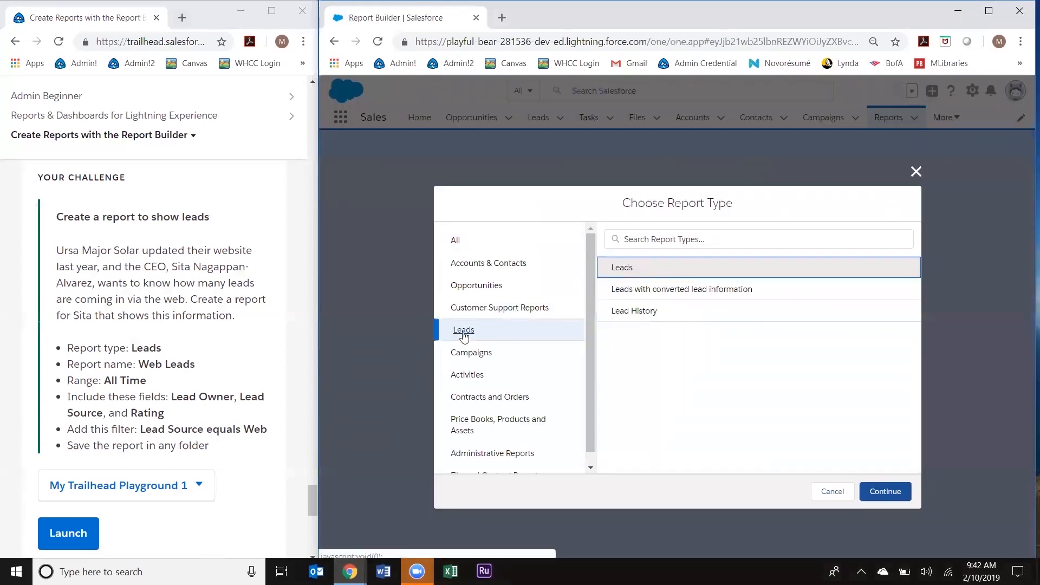
pyautogui.click(625, 272)
pyautogui.click(882, 491)
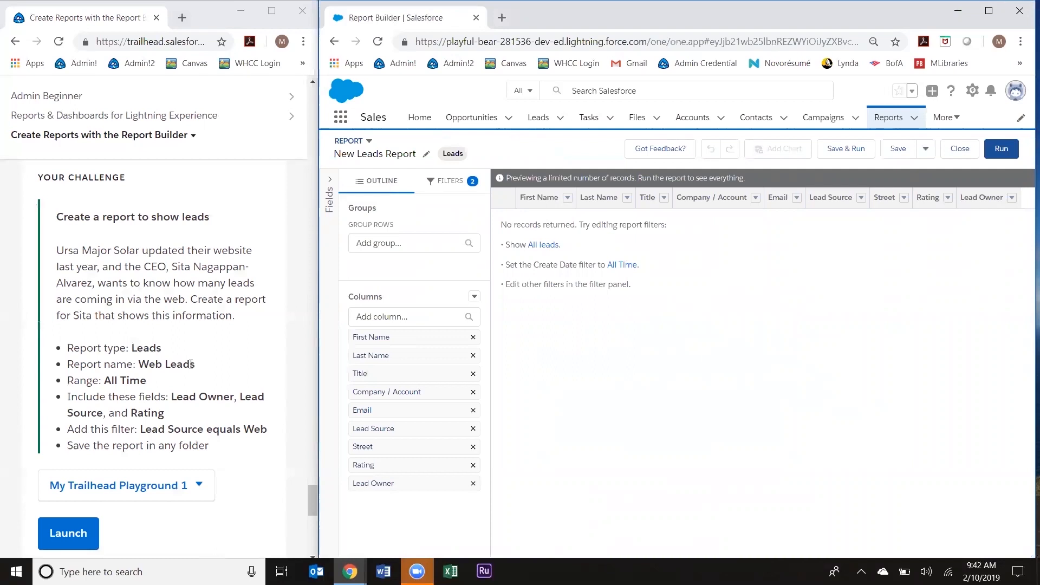
# Step: Rename the report from New Leads Report to 'Web Leads'
pyautogui.moveTo(195, 364); pyautogui.dragTo(144, 363)
pyautogui.hotkey('ctrl', 'c')
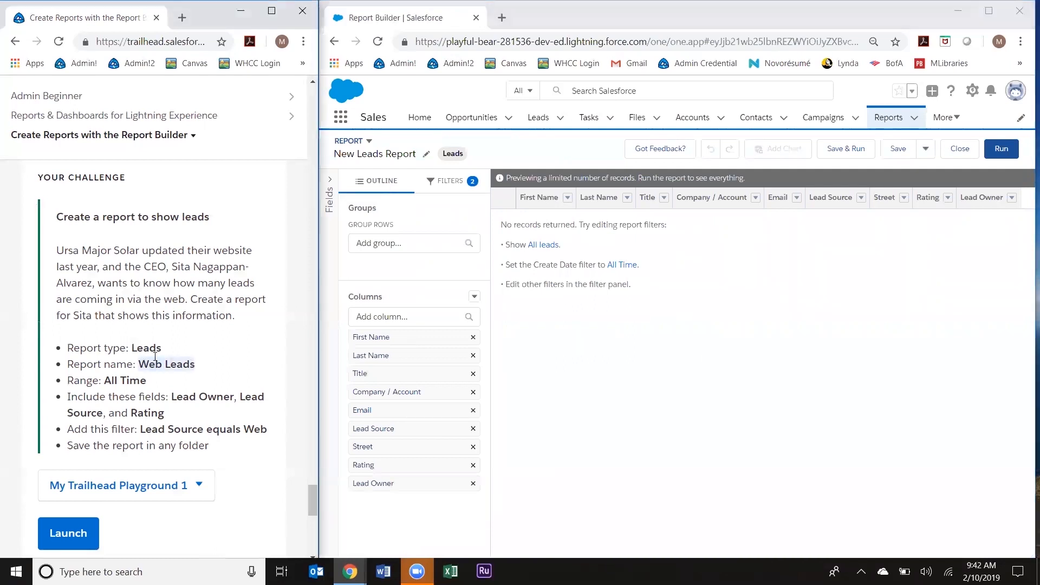
pyautogui.click(410, 155)
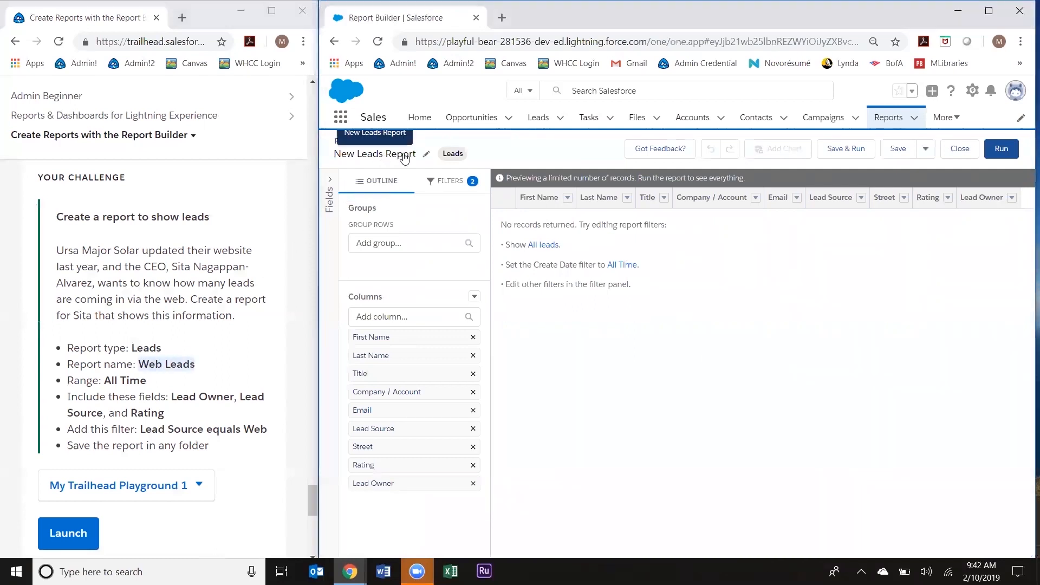
pyautogui.hotkey('ctrl', 'a')
pyautogui.hotkey('ctrl', 'v')
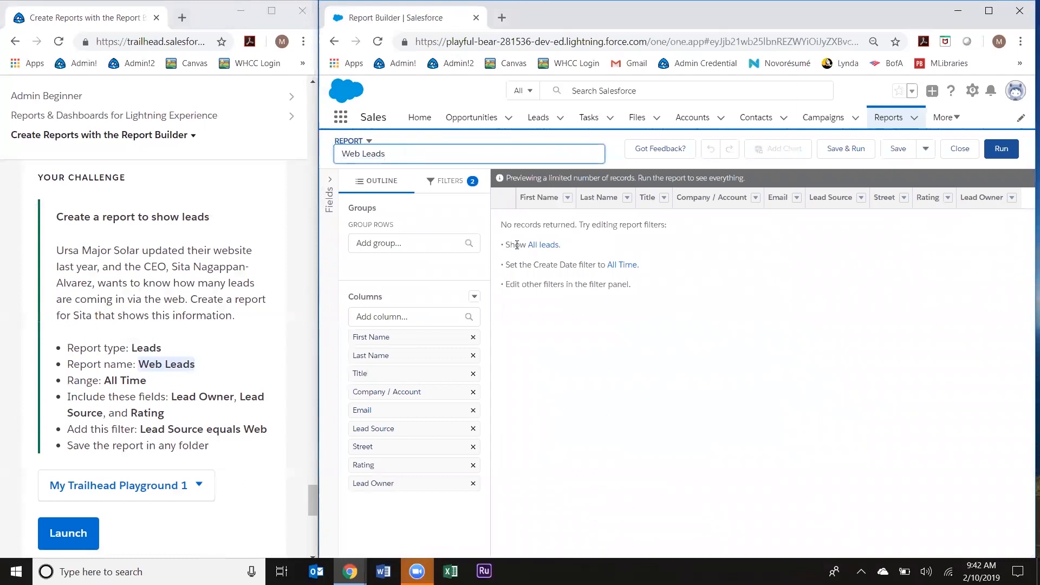
pyautogui.press('Return')
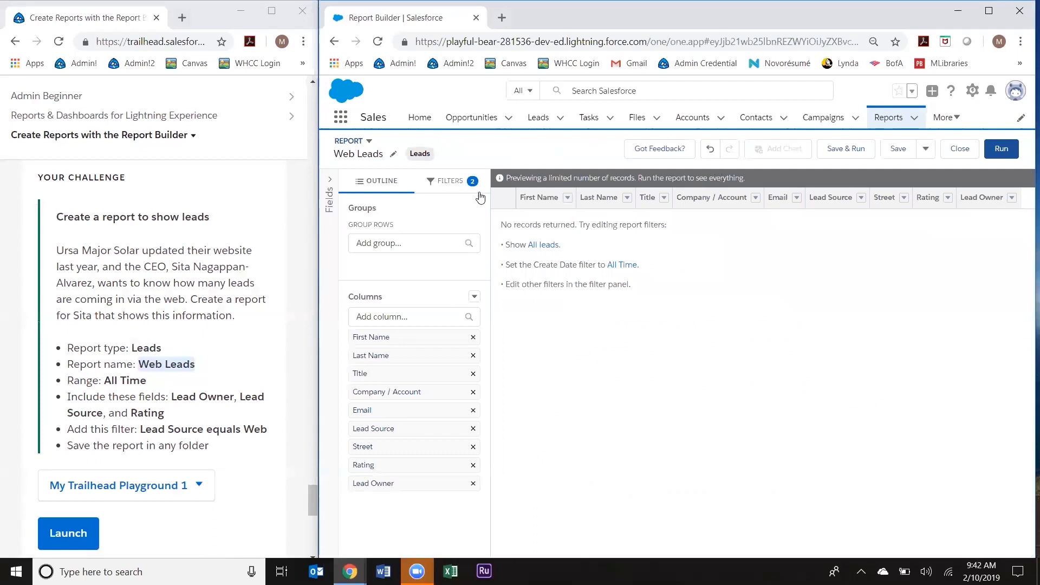
# Step: Change the Create Date filter range to All Time so lead records appear
pyautogui.click(460, 190)
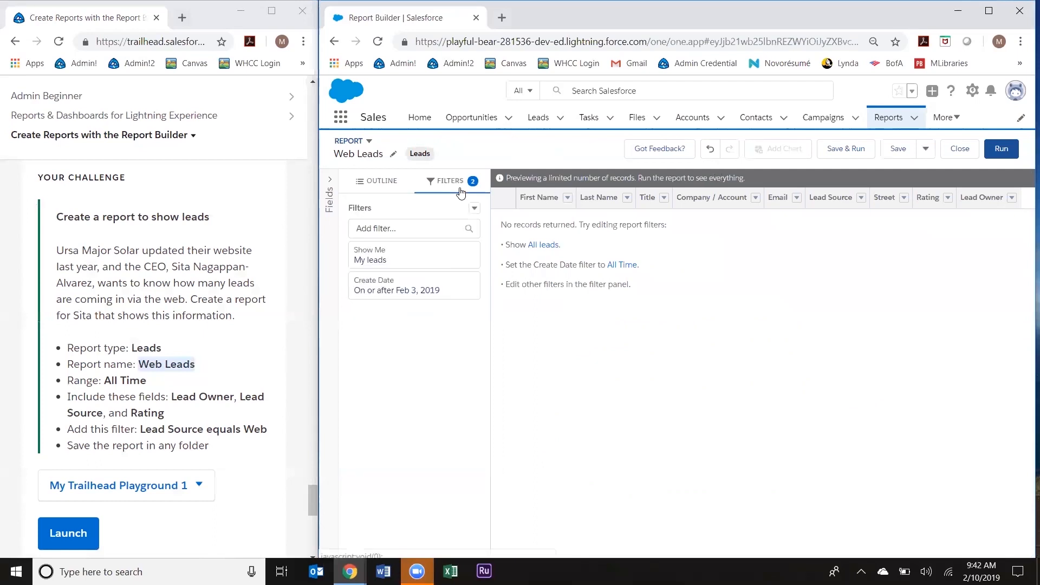
pyautogui.click(450, 300)
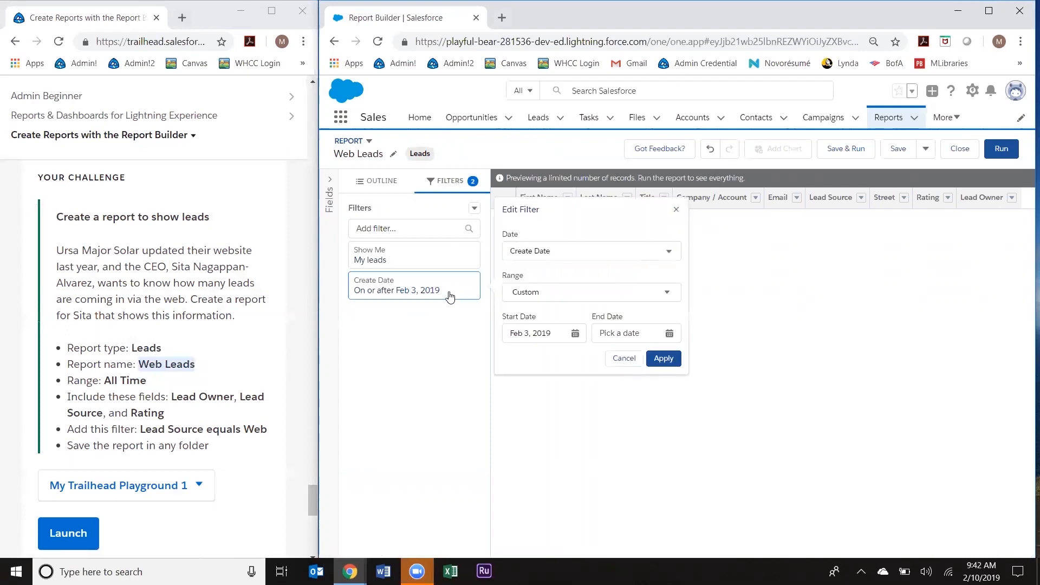
pyautogui.click(547, 294)
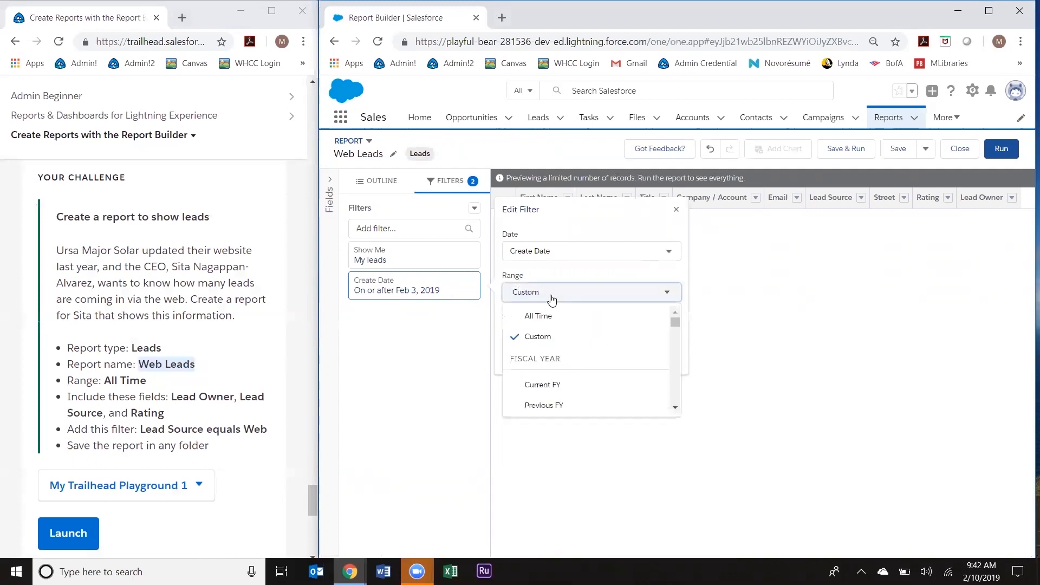
pyautogui.click(538, 323)
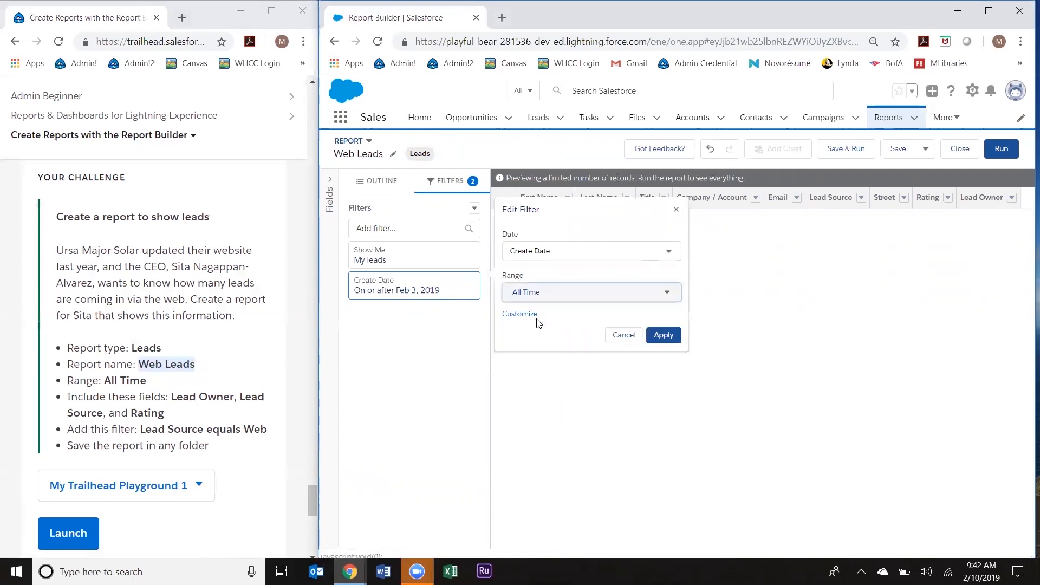
pyautogui.click(664, 336)
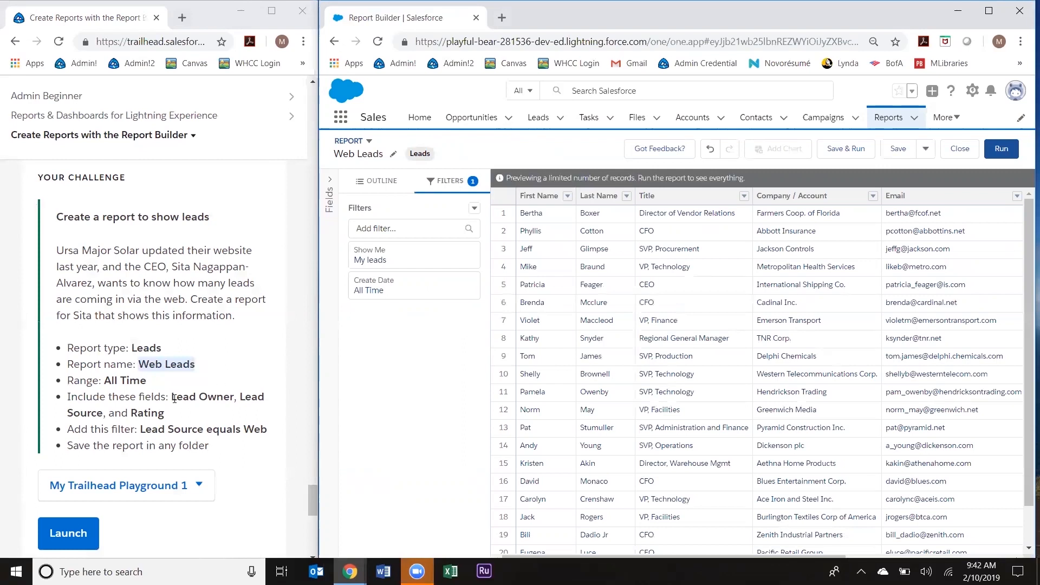
# Step: Remove First Name, Last Name, Title, Company / Account, Email and Street columns; move Lead Owner first
pyautogui.moveTo(174, 398); pyautogui.dragTo(174, 415)
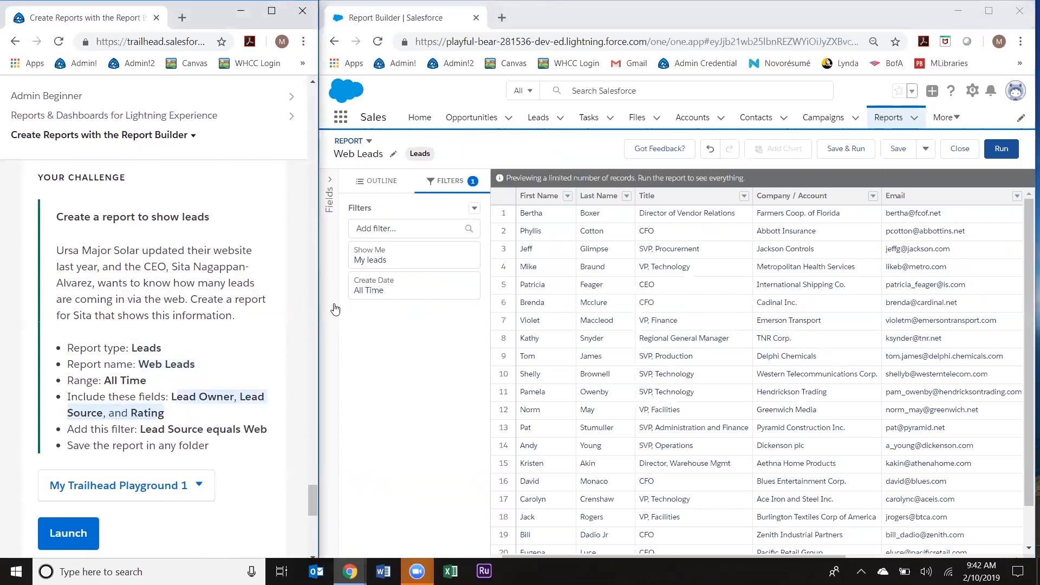
pyautogui.click(368, 188)
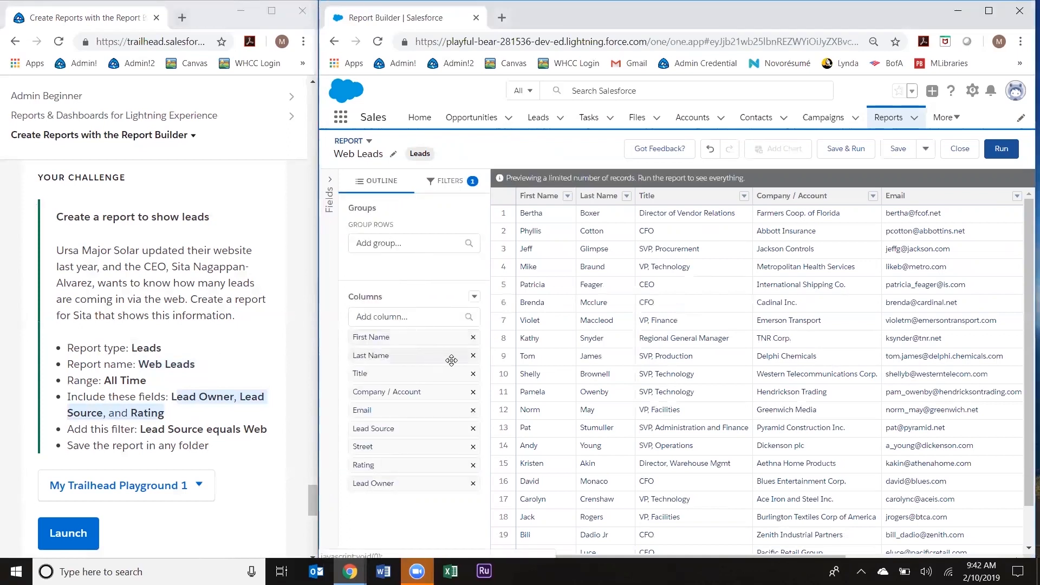
pyautogui.click(473, 338)
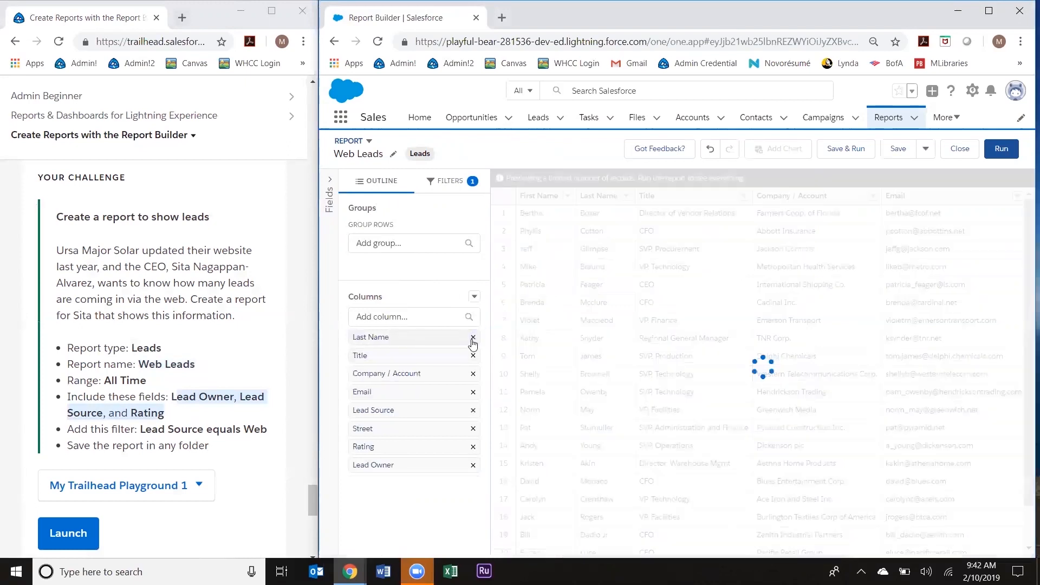
pyautogui.click(473, 338)
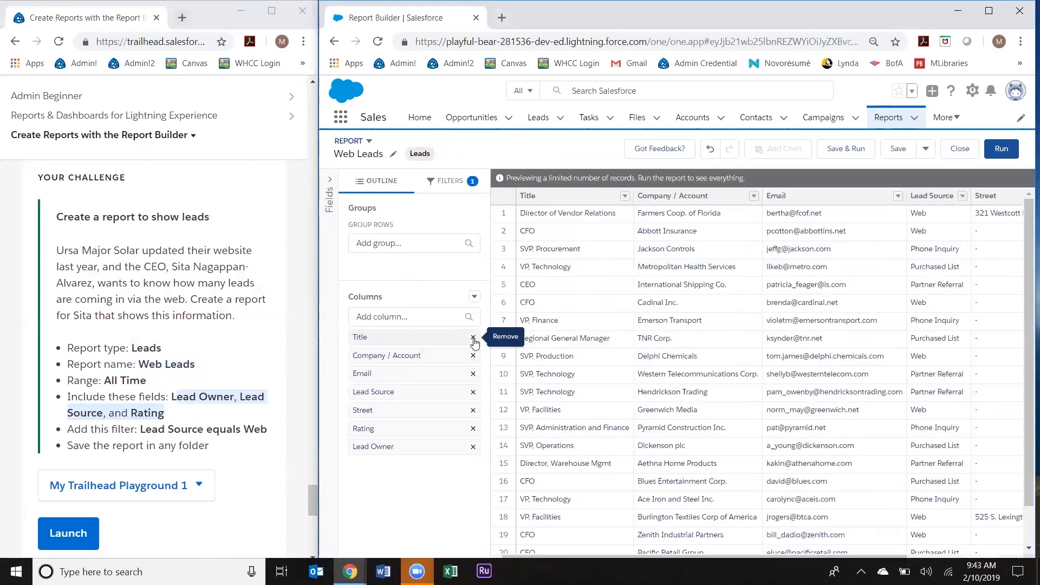
pyautogui.click(472, 338)
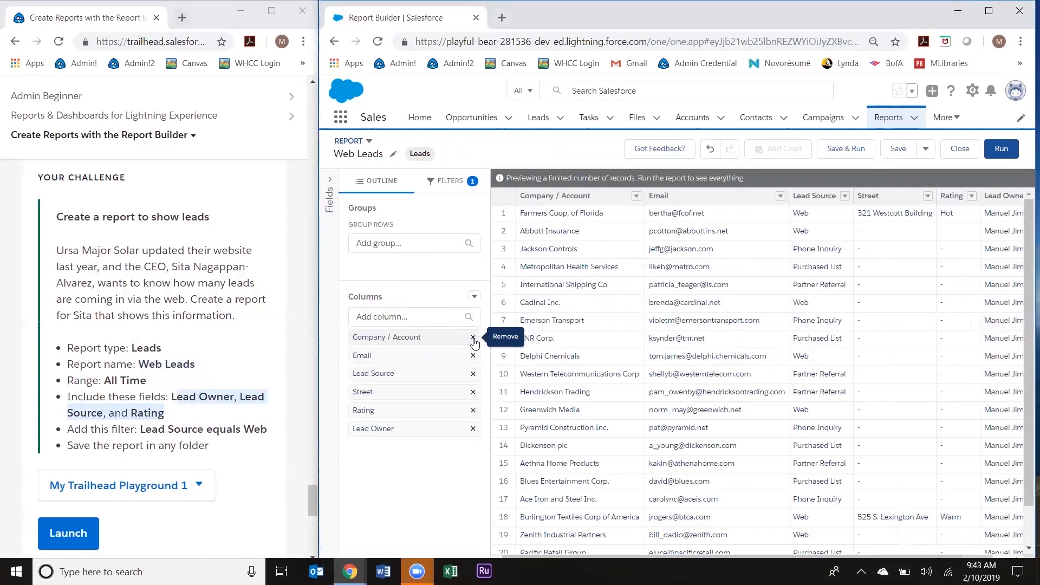
pyautogui.click(473, 338)
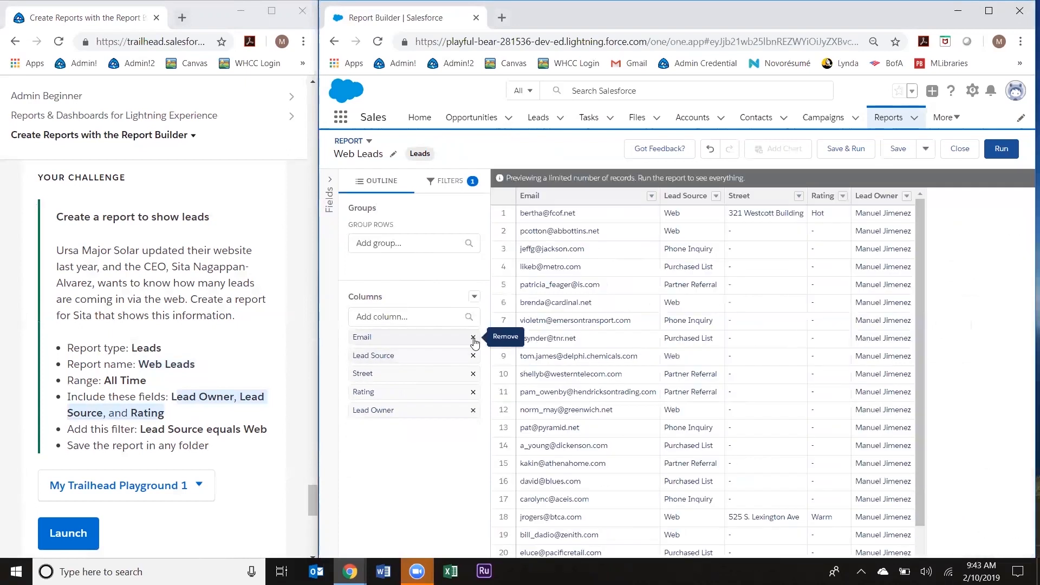
pyautogui.click(473, 338)
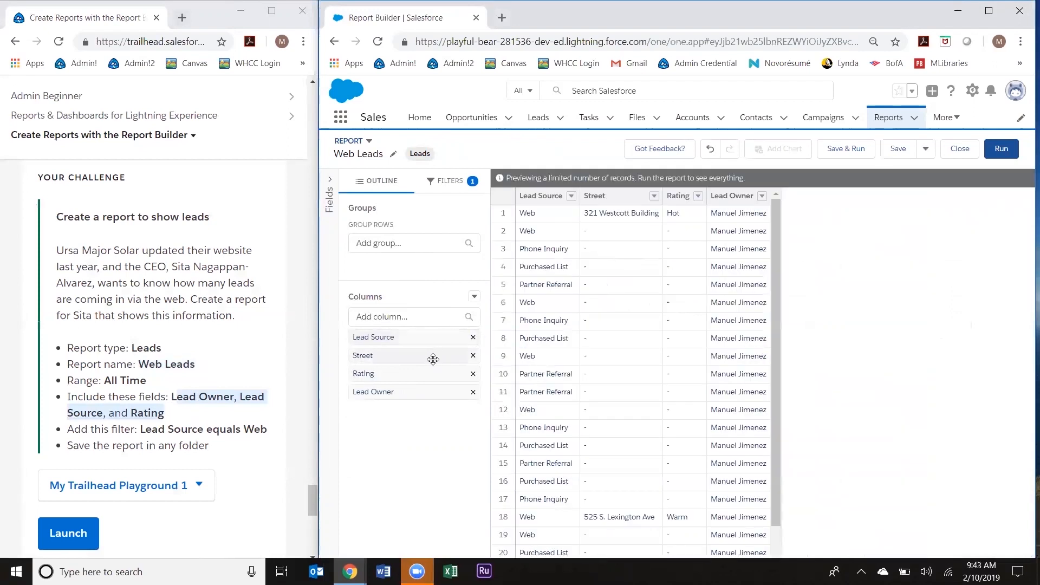
pyautogui.moveTo(417, 391); pyautogui.dragTo(413, 331)
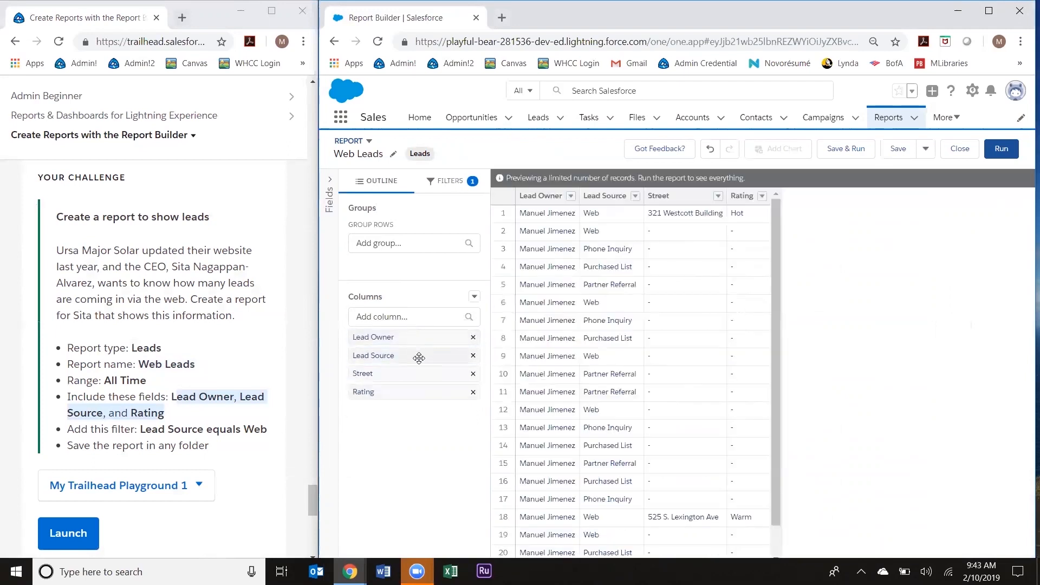
pyautogui.click(472, 374)
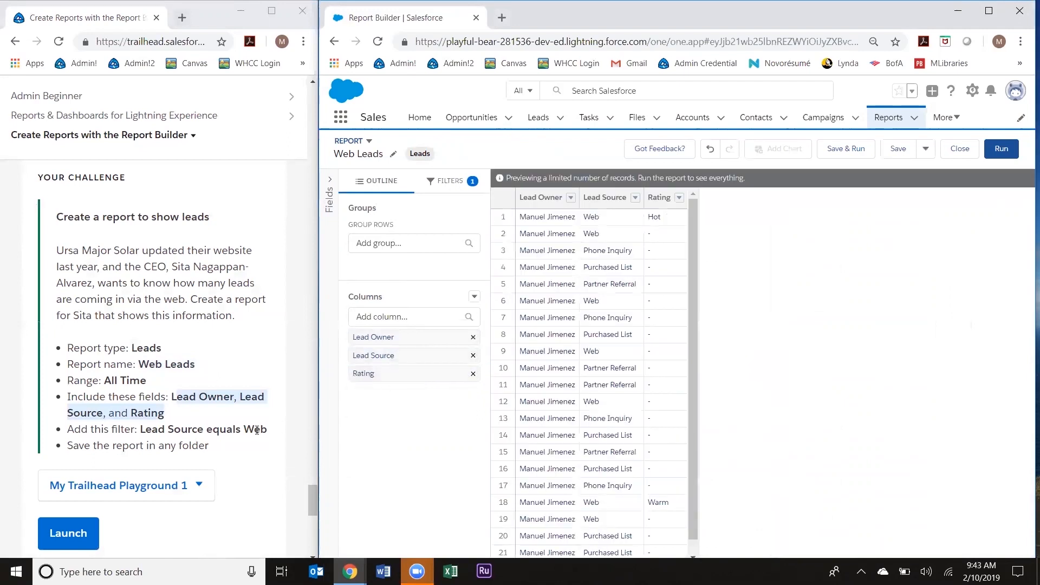
pyautogui.moveTo(274, 432); pyautogui.dragTo(141, 430)
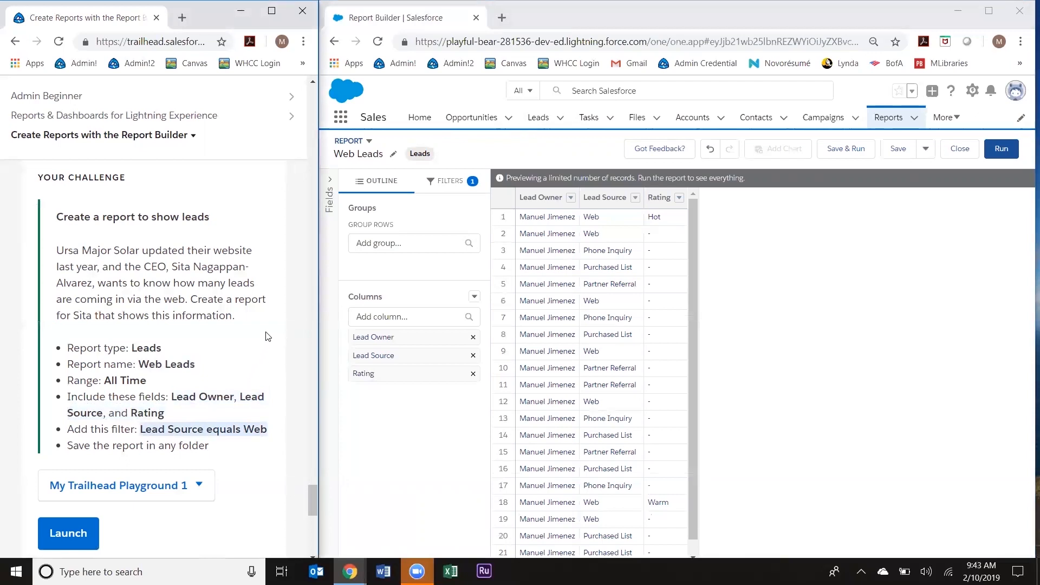
# Step: Add a Lead Source equals Web filter, narrowing the report to 7 leads
pyautogui.click(454, 182)
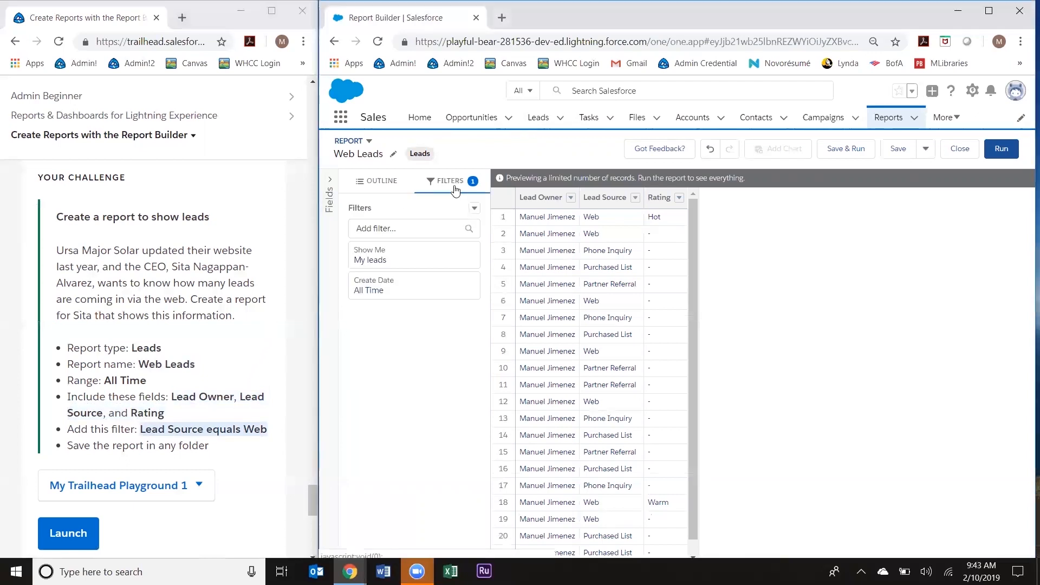
pyautogui.click(429, 234)
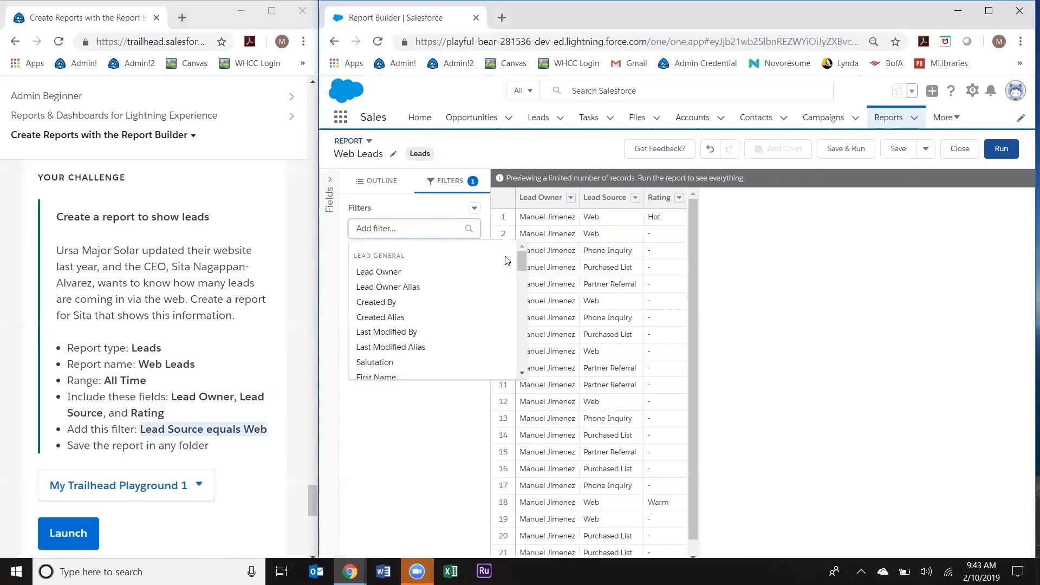
pyautogui.moveTo(521, 259)
pyautogui.mouseDown()
pyautogui.moveTo(518, 300)
pyautogui.moveTo(521, 278)
pyautogui.mouseUp()
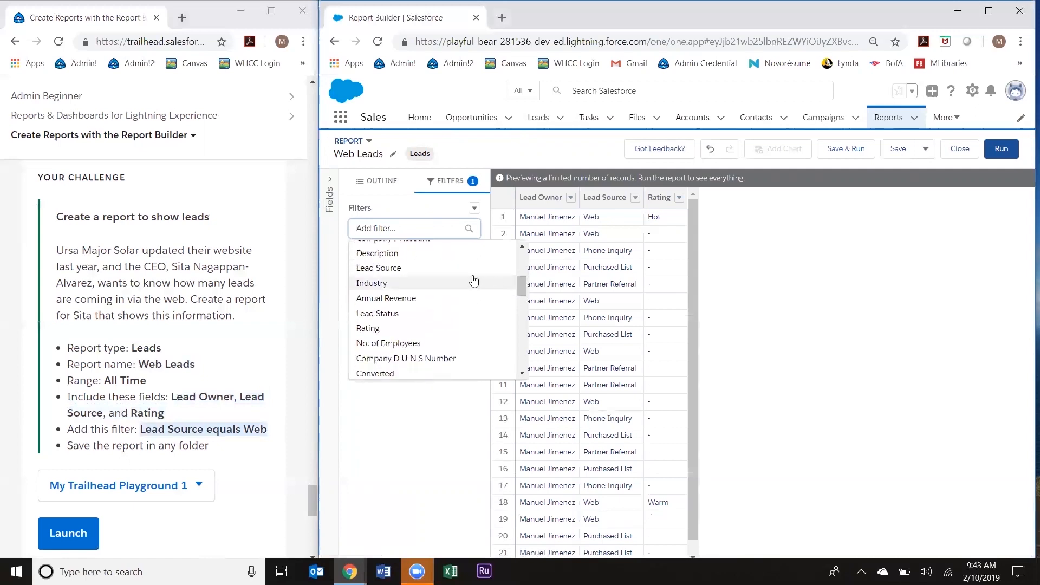
pyautogui.click(393, 268)
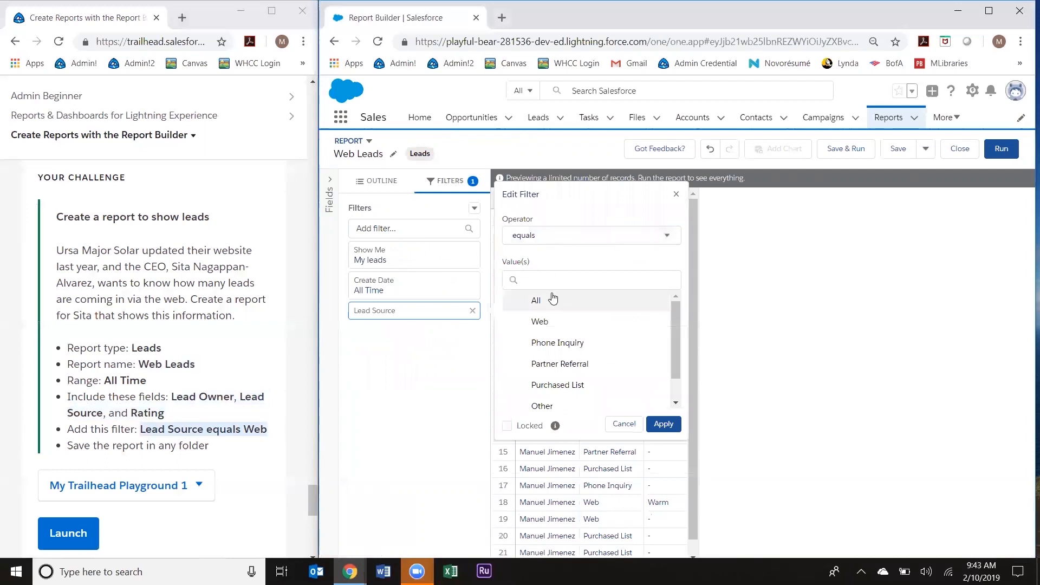
pyautogui.click(541, 325)
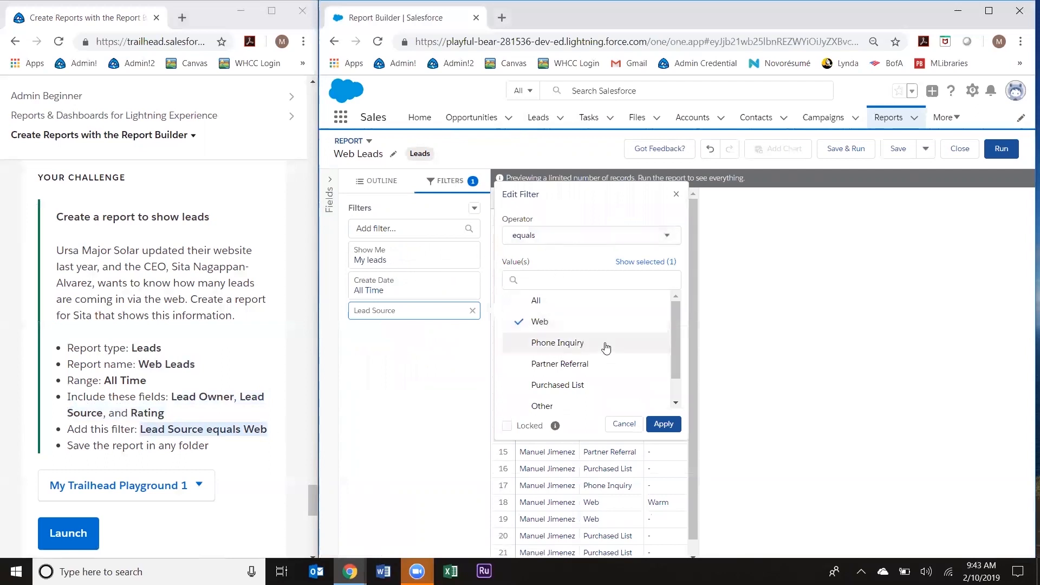
pyautogui.click(659, 425)
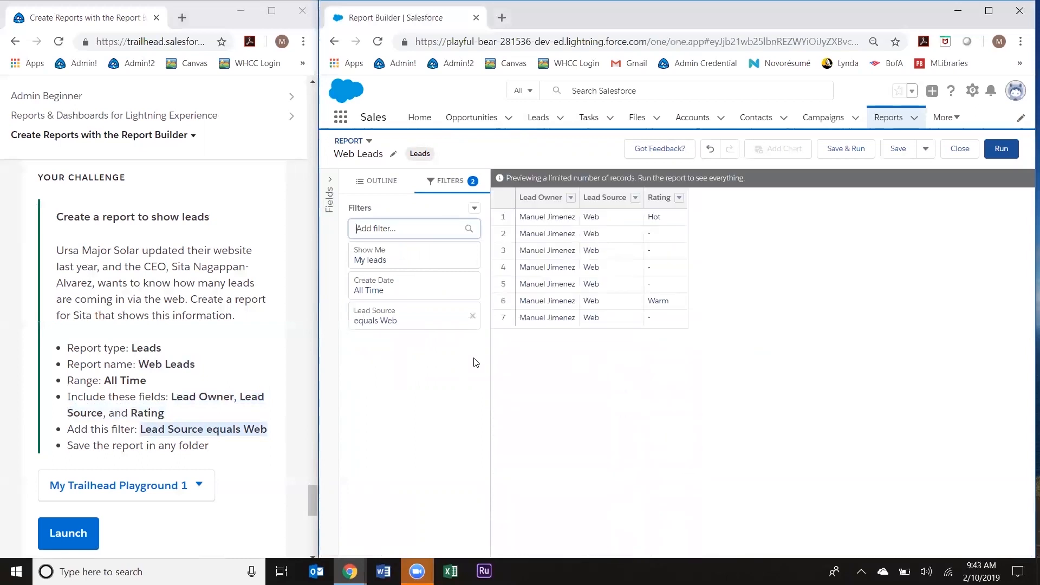
pyautogui.click(924, 155)
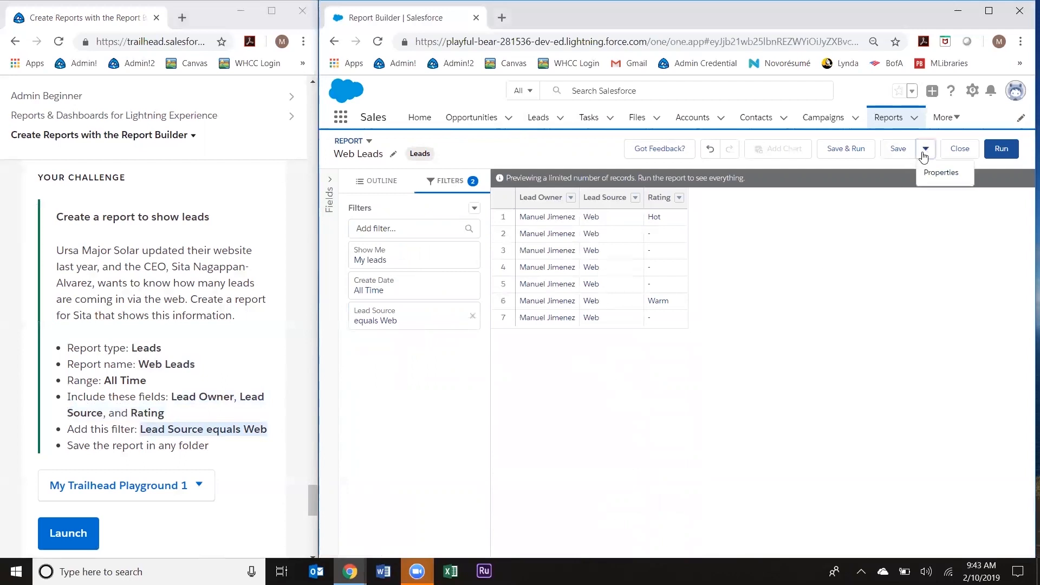
# Step: Save the report as 'Web Leads' in the Private Reports folder
pyautogui.click(924, 154)
pyautogui.click(899, 149)
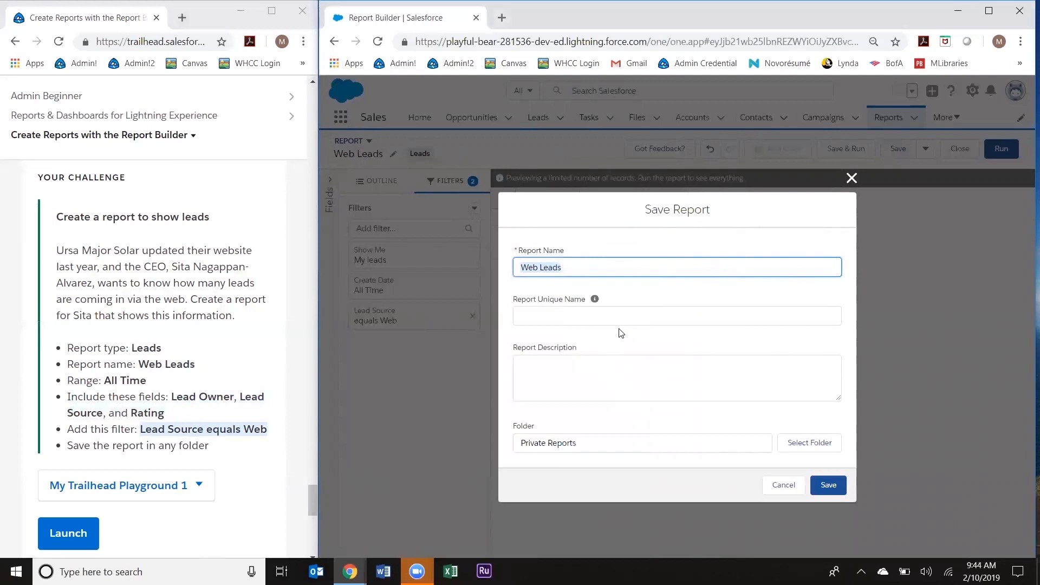
pyautogui.press('Tab')
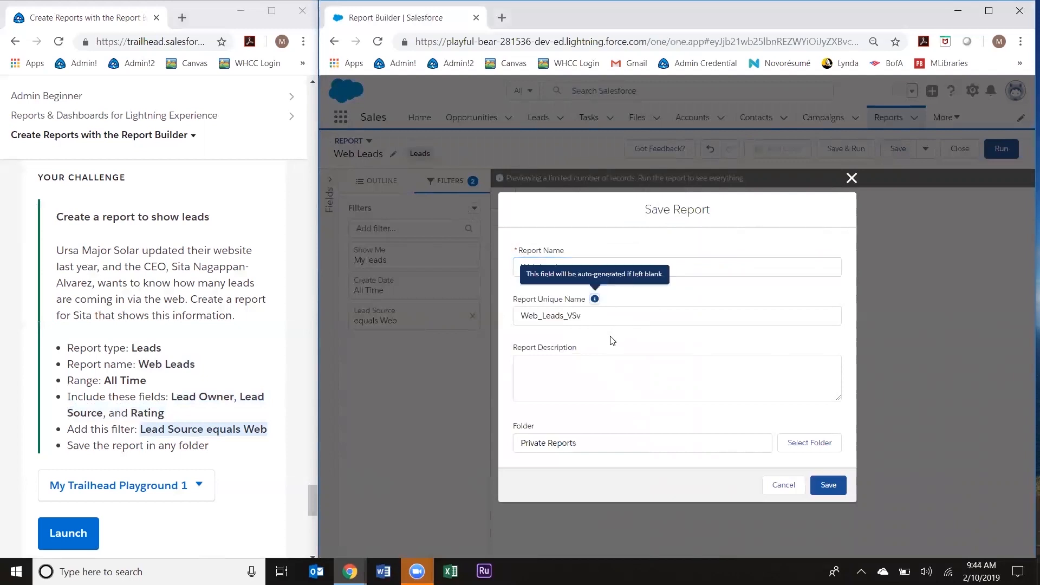
pyautogui.press('Tab')
pyautogui.press('Tab')
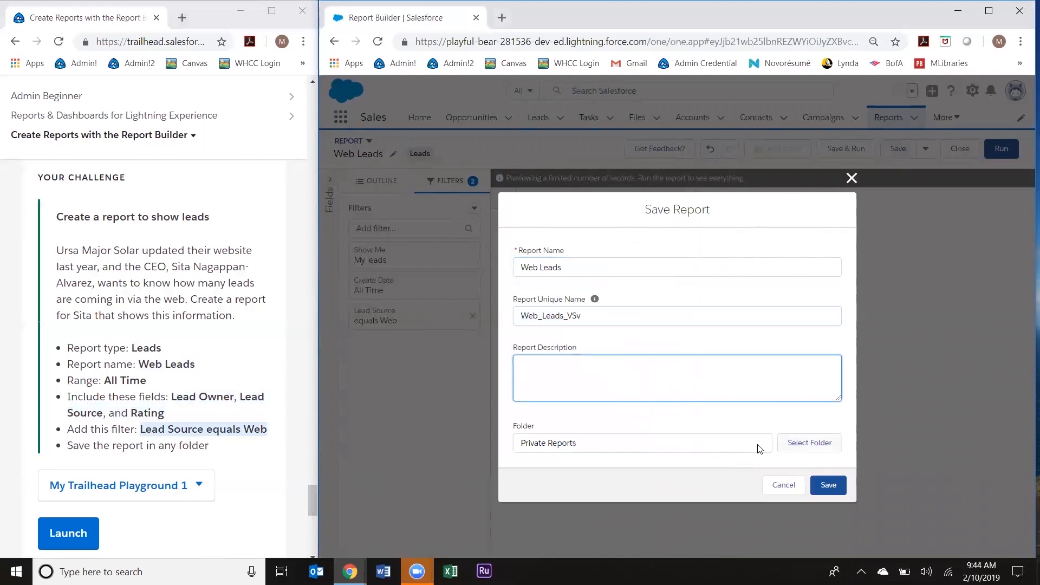
pyautogui.click(800, 444)
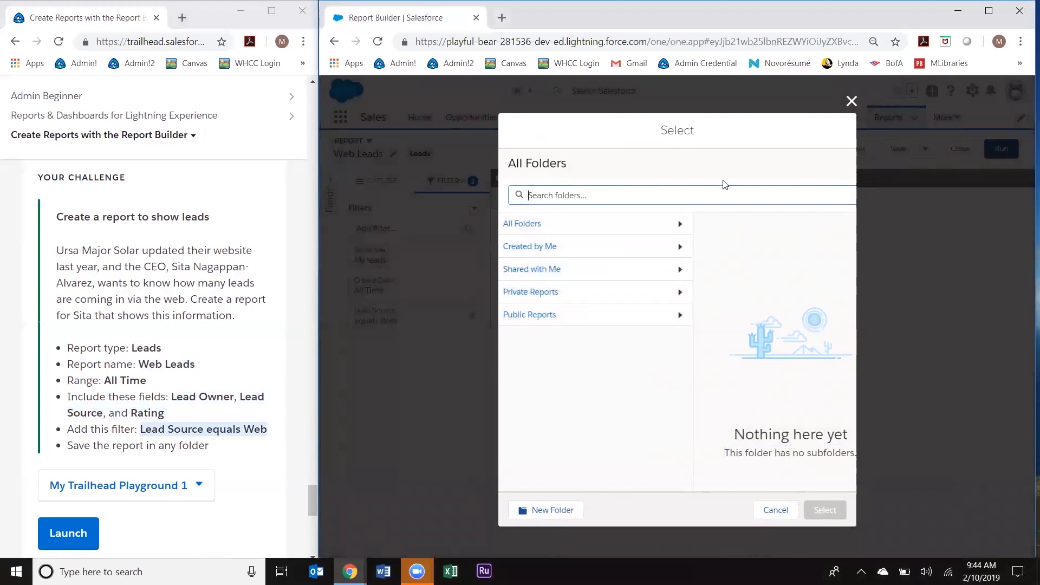
pyautogui.click(851, 101)
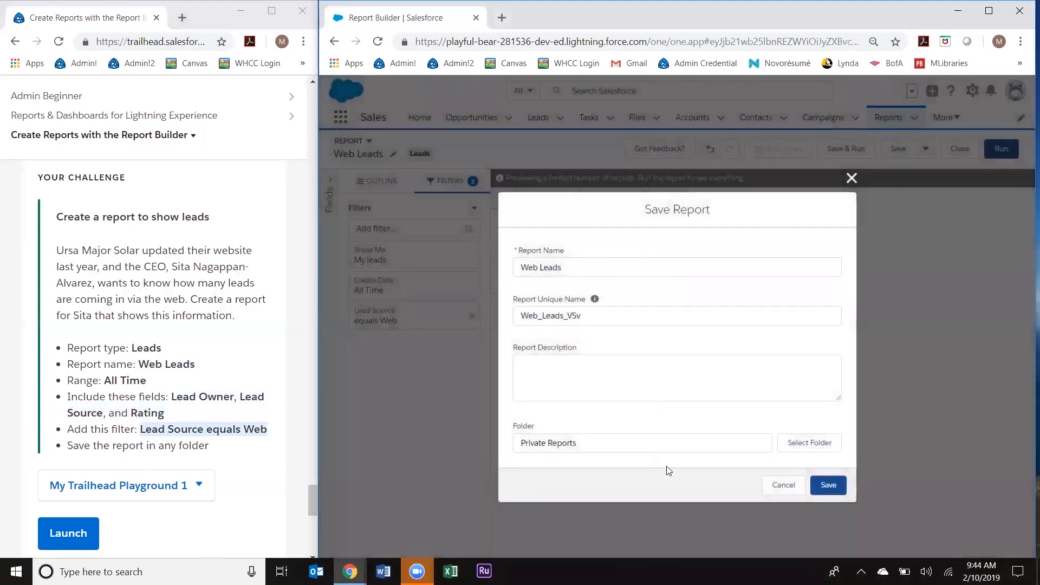
pyautogui.click(834, 487)
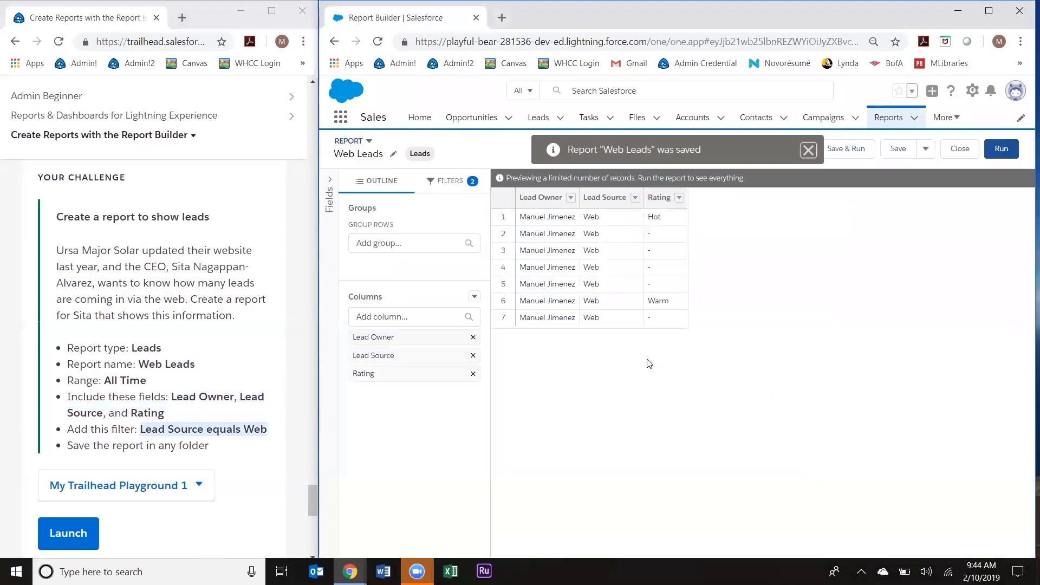
pyautogui.click(1001, 149)
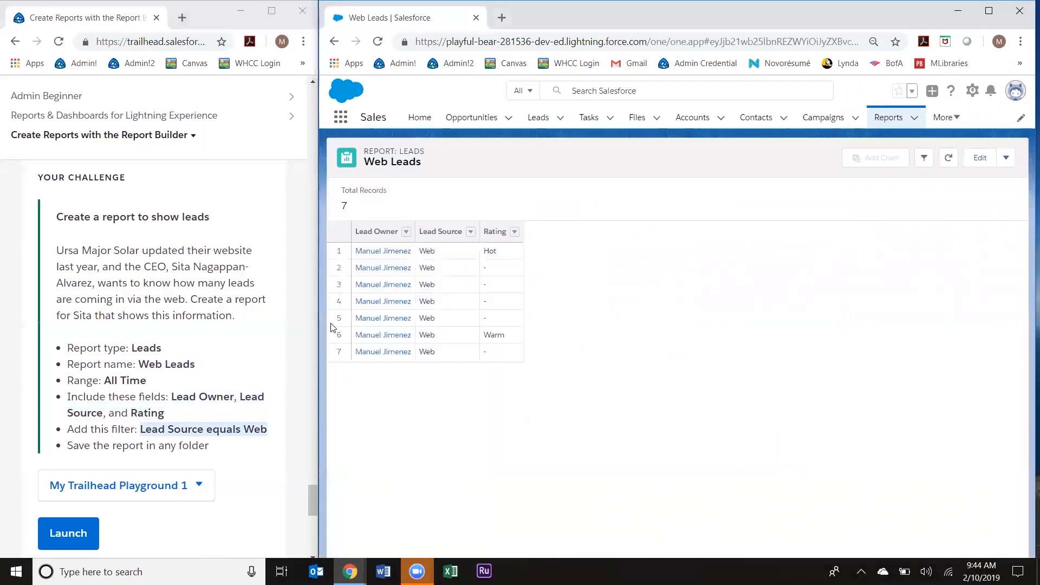
# Step: Check the Trailhead challenge for the 7-record Web Leads report, earning +500 points
pyautogui.scroll(-3, 206, 477)
pyautogui.click(220, 470)
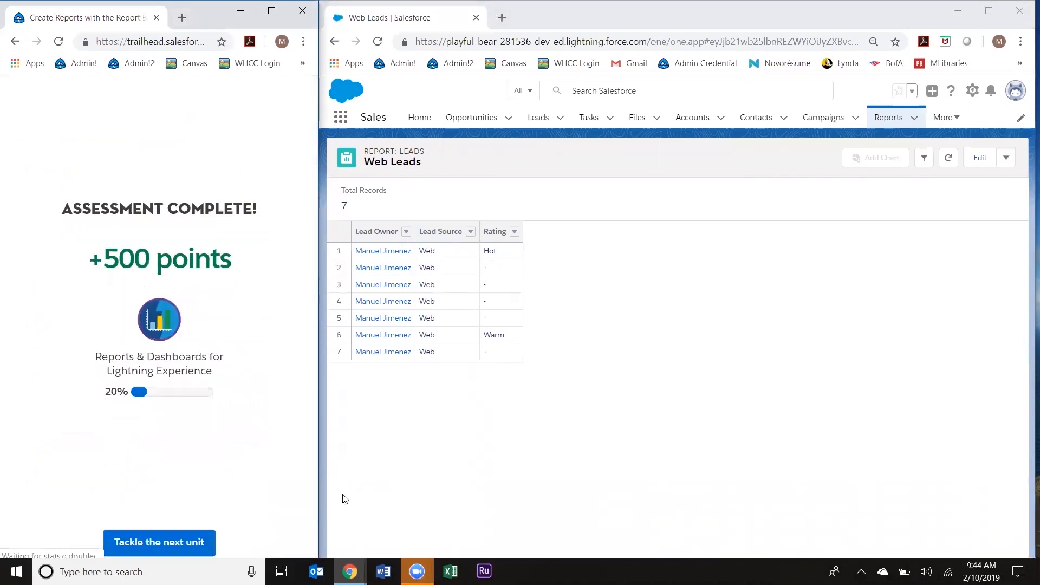
# Step: Open the Format Reports unit and scroll to its Case Status summary report challenge
pyautogui.click(417, 571)
pyautogui.click(482, 516)
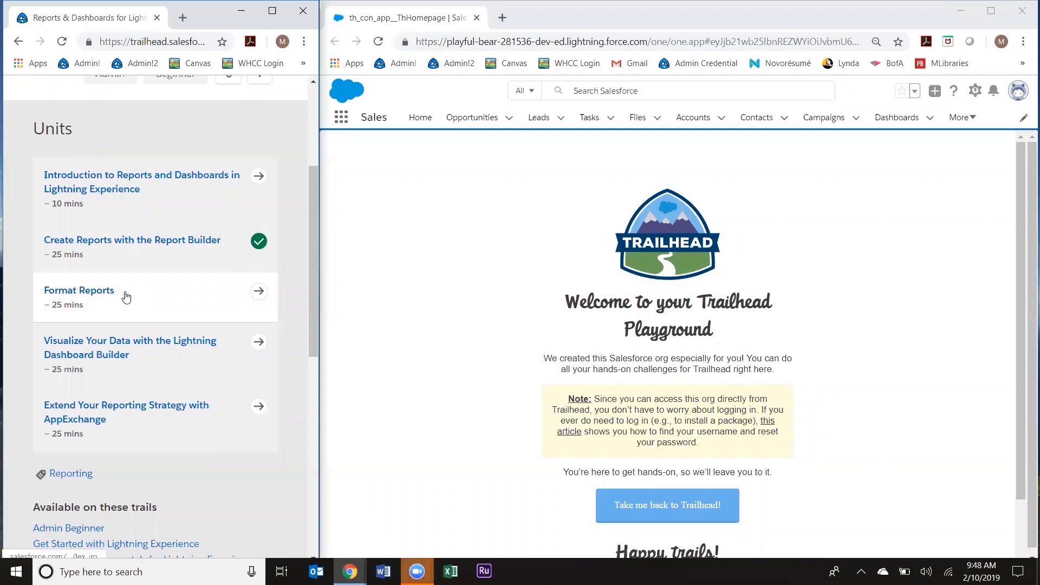
pyautogui.scroll(4, 126, 296)
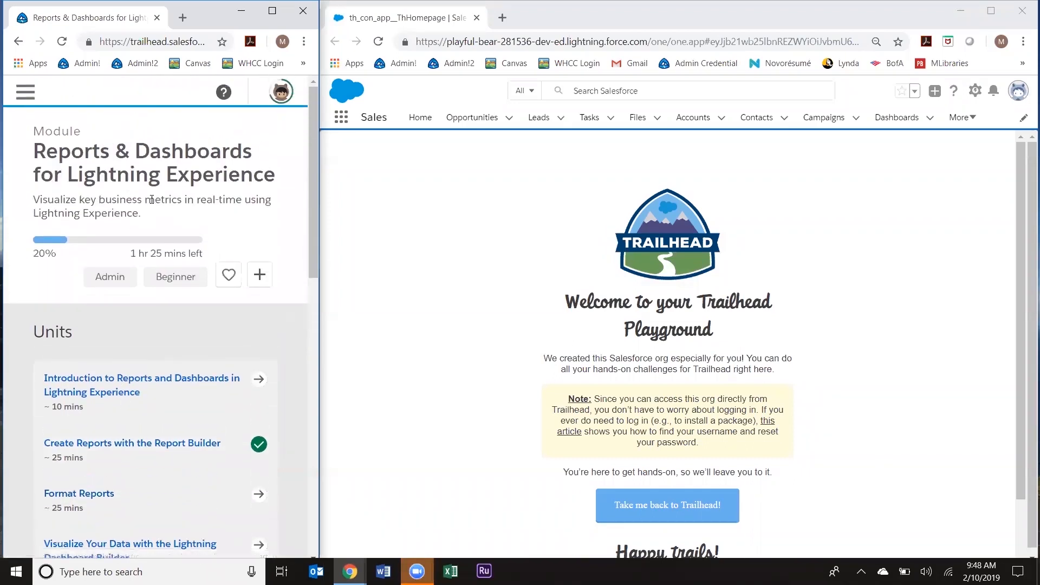
pyautogui.scroll(-1, 152, 199)
pyautogui.scroll(-3, 111, 278)
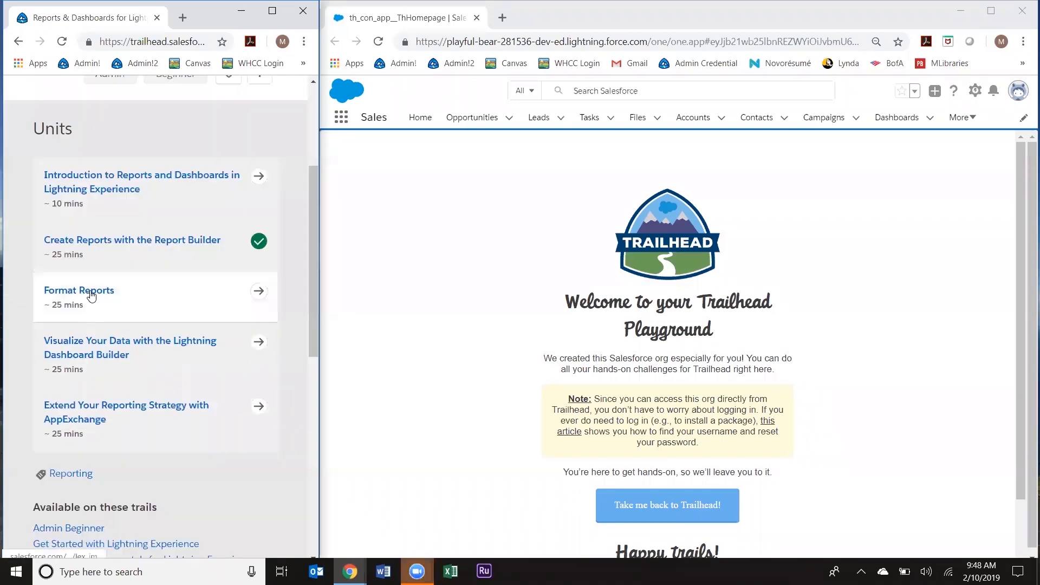
pyautogui.click(86, 290)
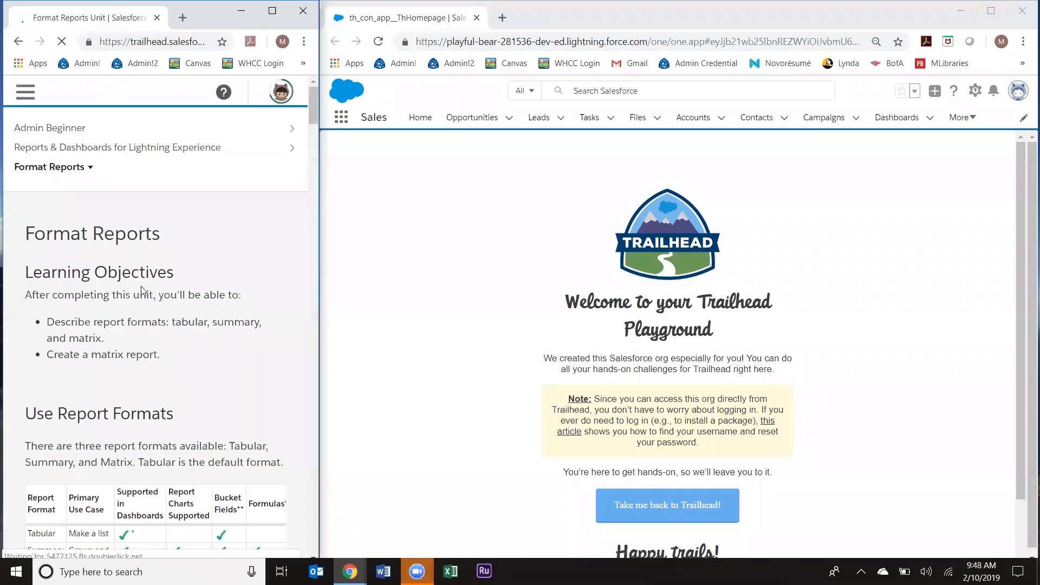
pyautogui.scroll(-1, 312, 115)
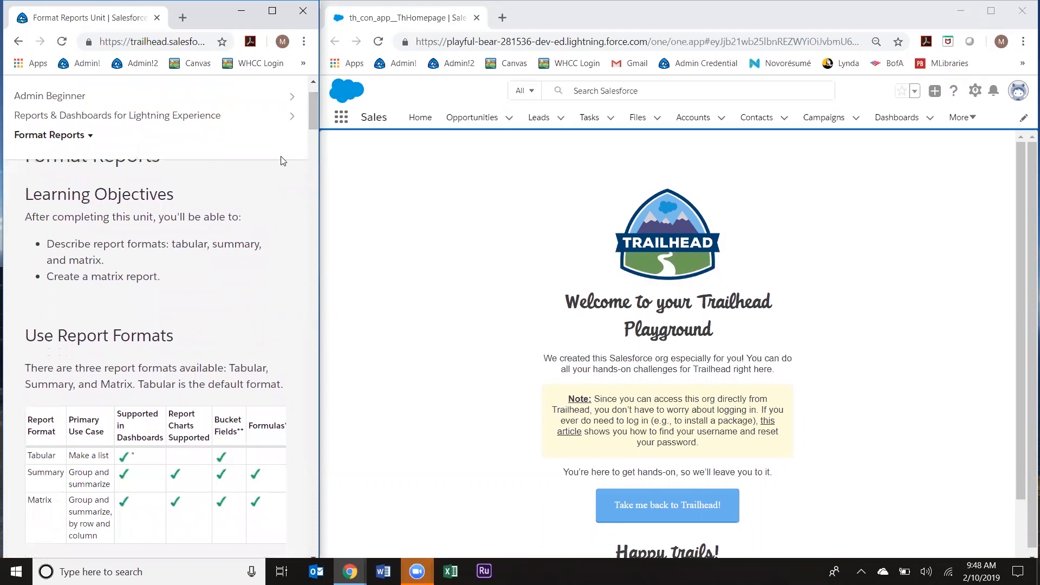
pyautogui.moveTo(316, 114); pyautogui.dragTo(303, 316)
pyautogui.scroll(-1, 311, 256)
pyautogui.scroll(-7, 303, 316)
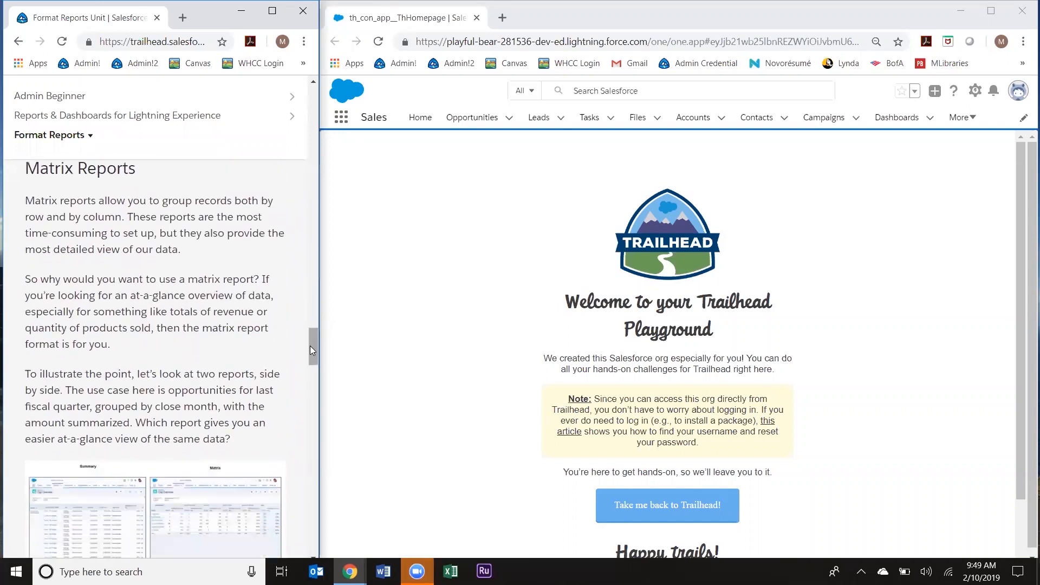
pyautogui.moveTo(310, 346); pyautogui.dragTo(299, 492)
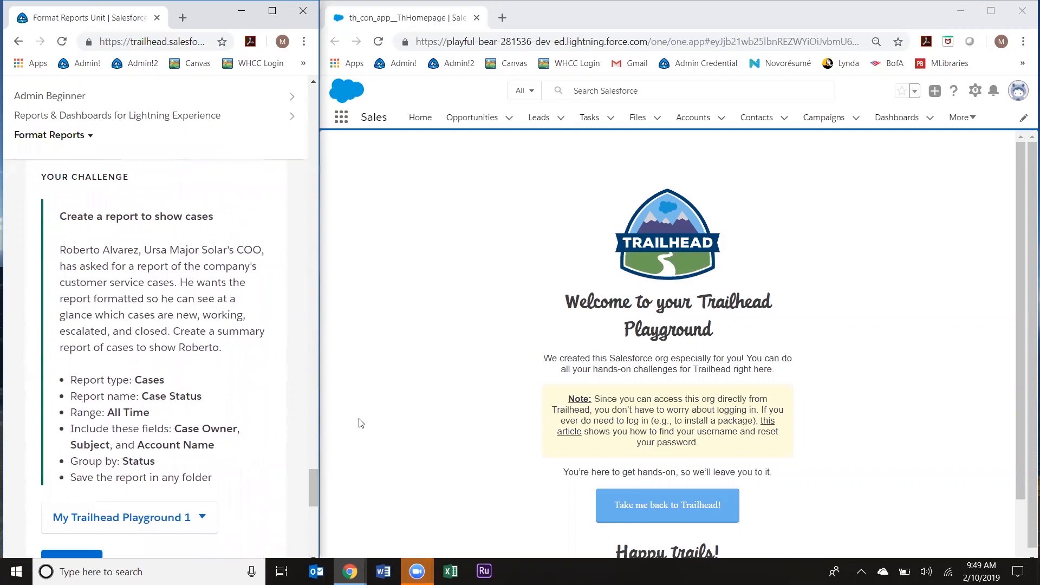
pyautogui.click(827, 259)
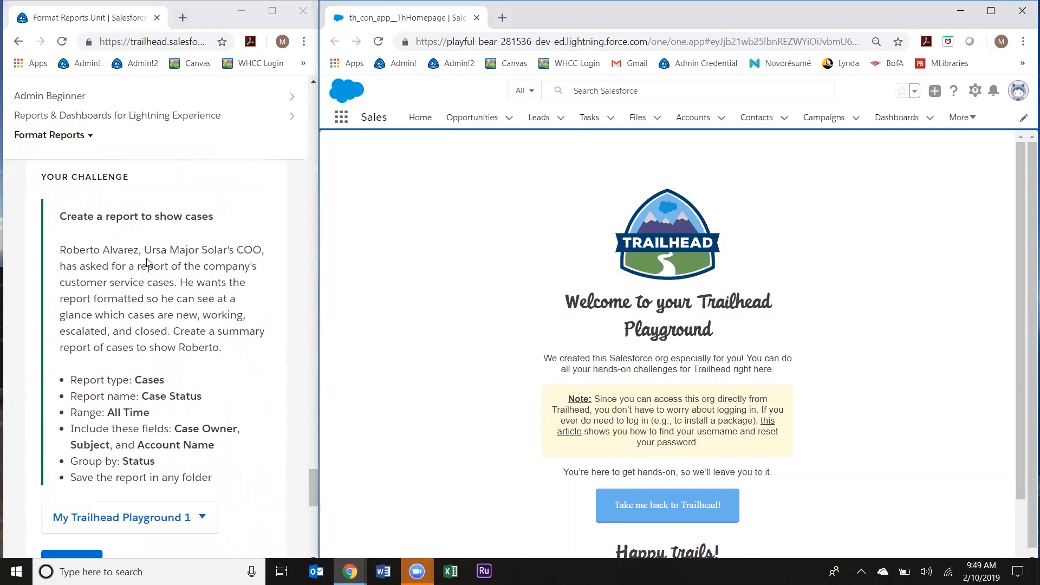
# Step: Start a new report from the Reports page, searching 'case' and choosing the Cases type
pyautogui.click(960, 117)
pyautogui.click(947, 143)
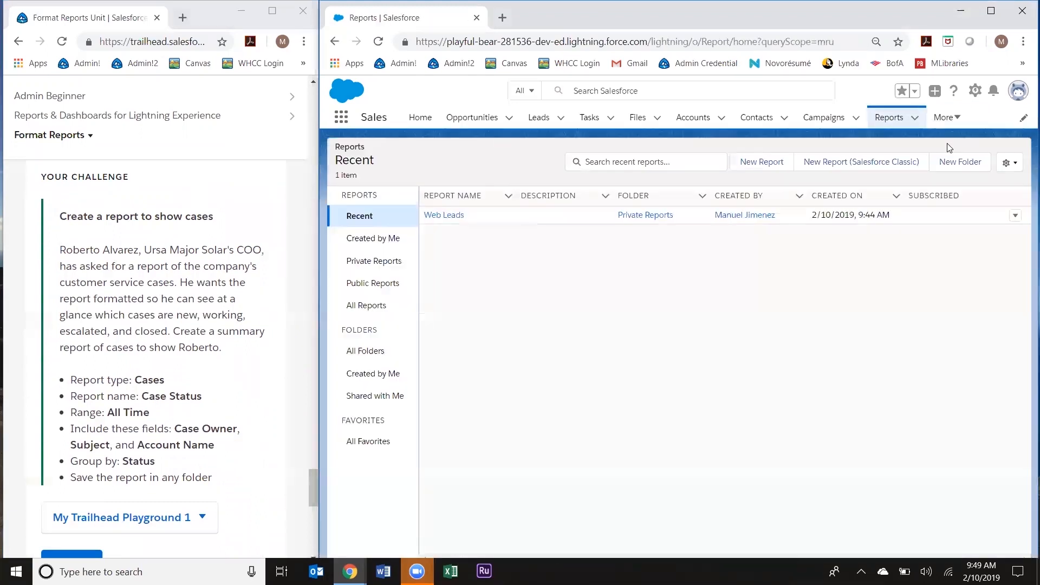
pyautogui.click(744, 162)
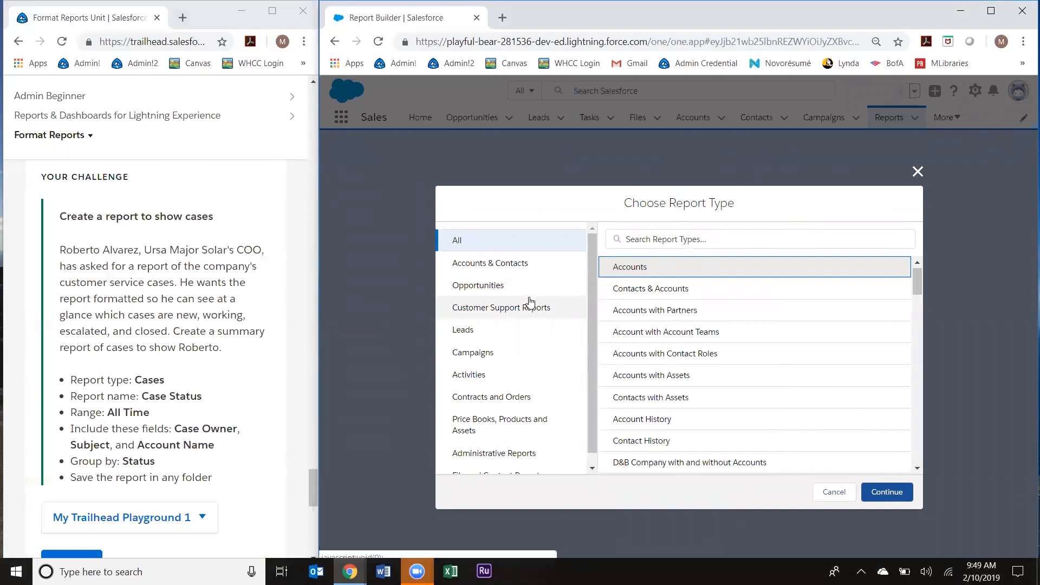
pyautogui.scroll(-1, 517, 319)
pyautogui.scroll(1, 518, 317)
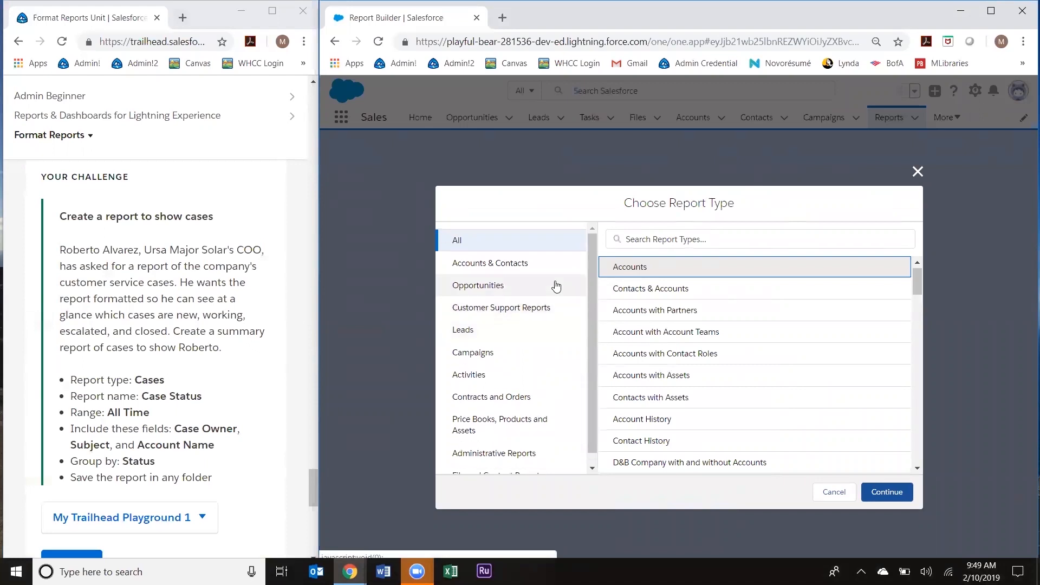
pyautogui.click(647, 231)
pyautogui.write('case')
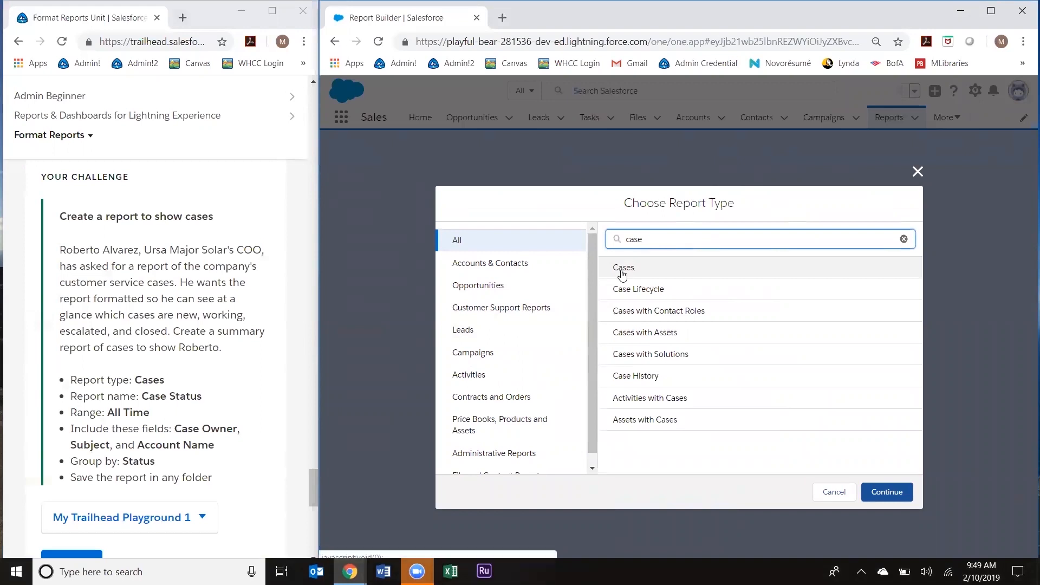
pyautogui.click(622, 272)
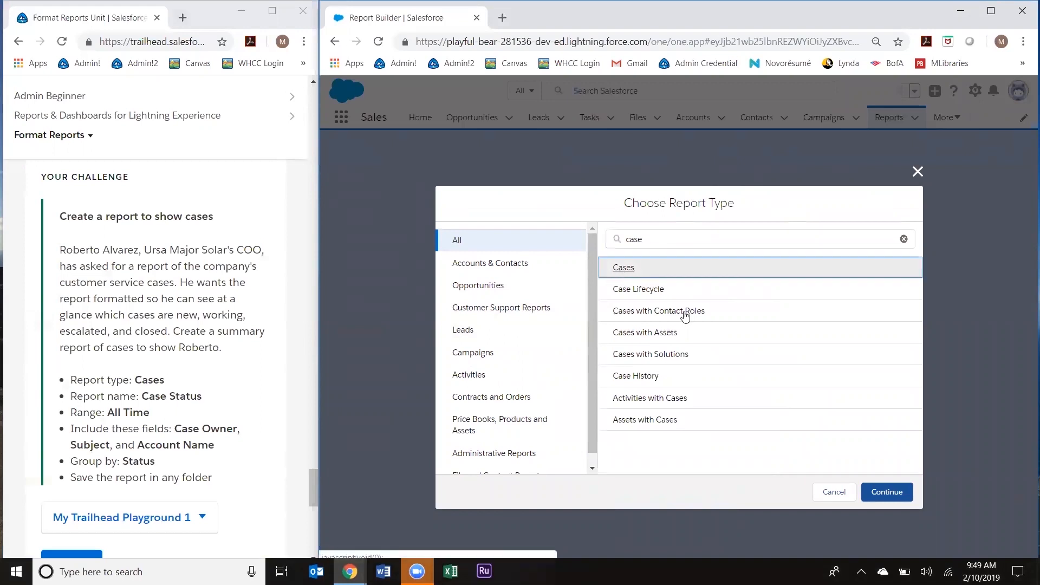
pyautogui.click(871, 491)
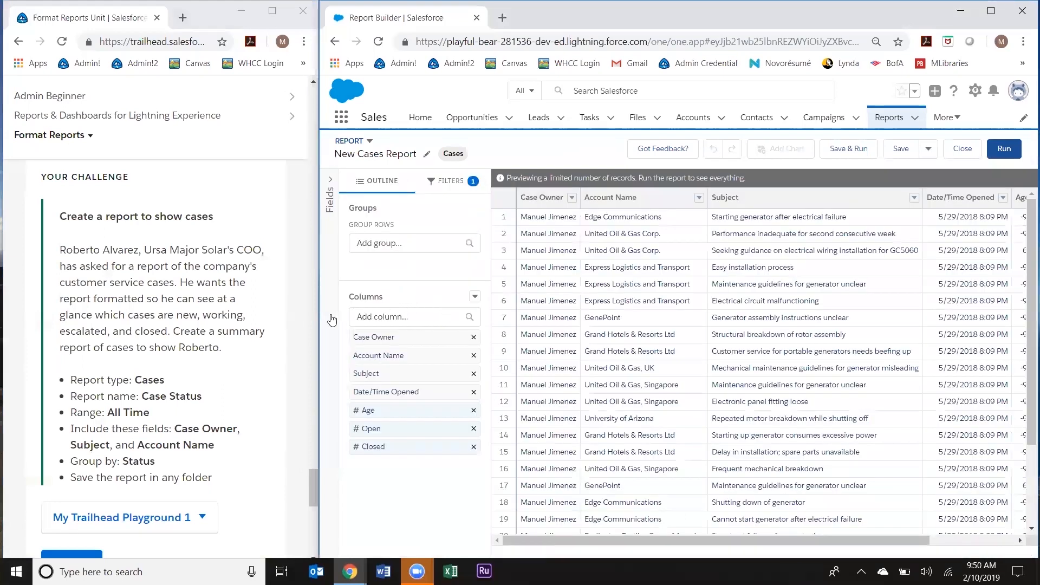
# Step: Rename the new report to 'Case Status', copied from the challenge text
pyautogui.moveTo(202, 399); pyautogui.dragTo(144, 395)
pyautogui.hotkey('ctrl', 'c')
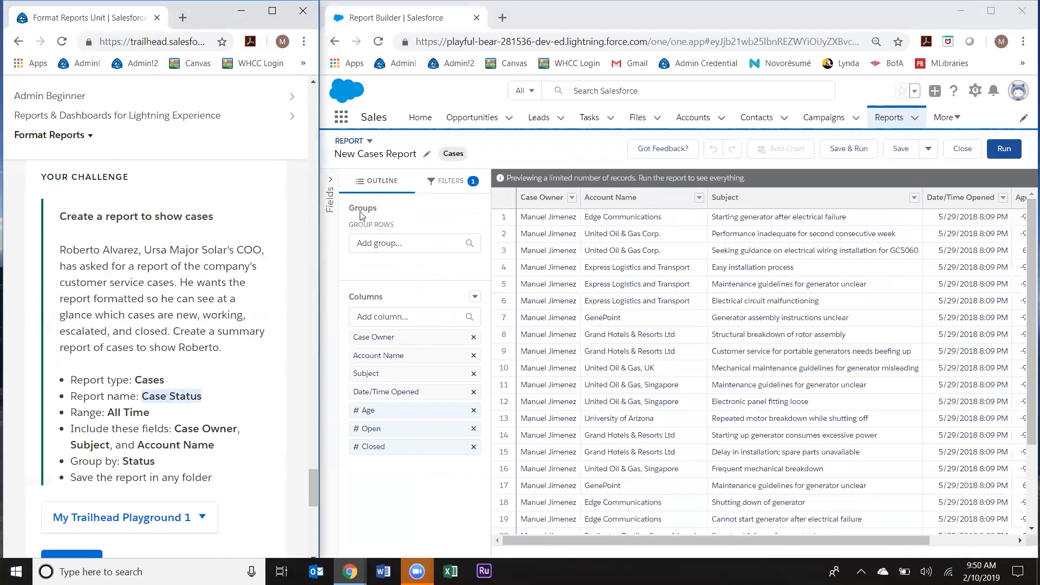
pyautogui.click(383, 154)
pyautogui.hotkey('ctrl', 'v')
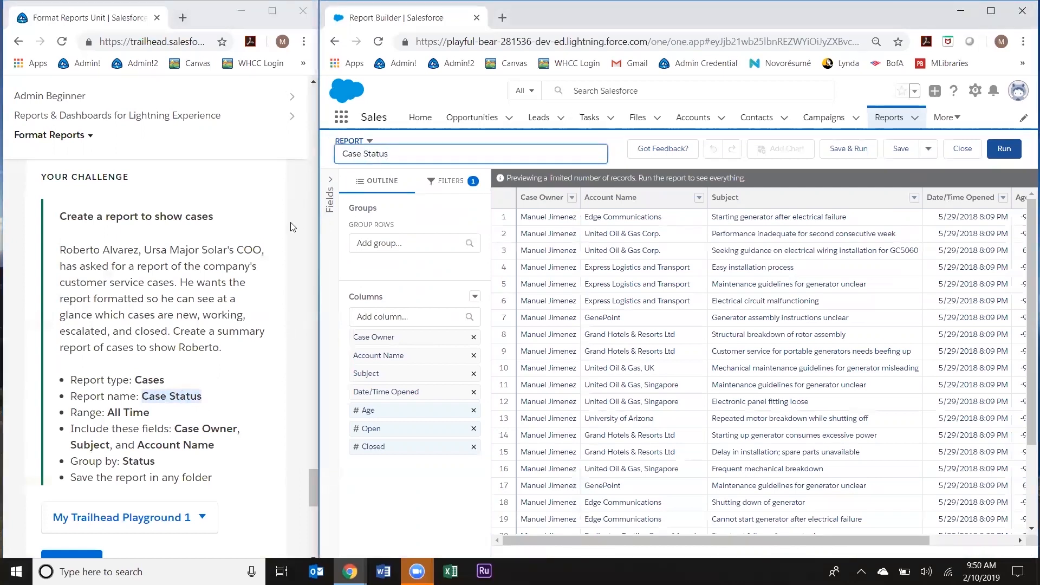
pyautogui.click(662, 199)
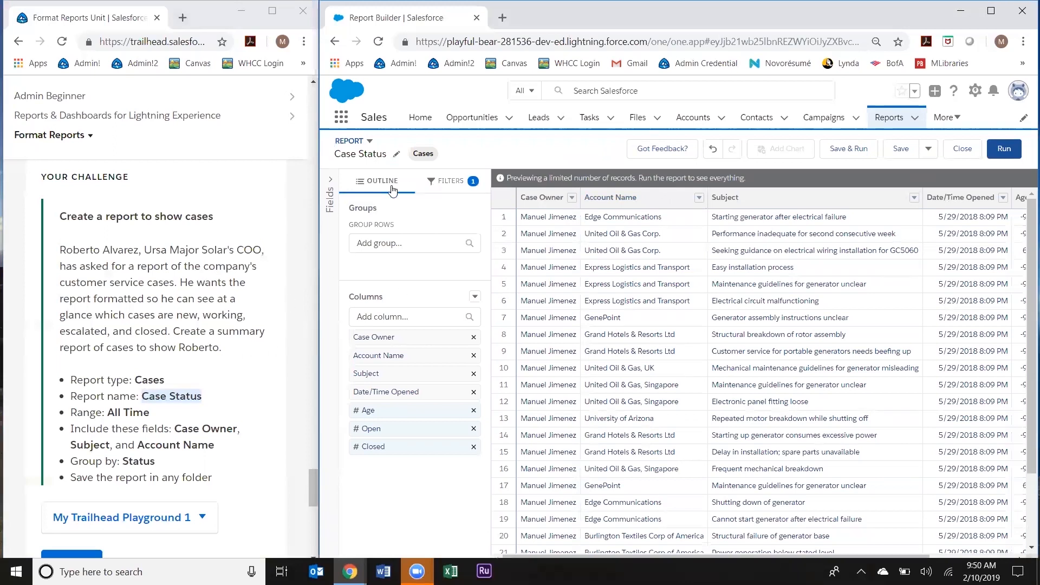
# Step: Confirm the Opened Date filter range is All Time, then return to the groups and columns outline
pyautogui.click(442, 184)
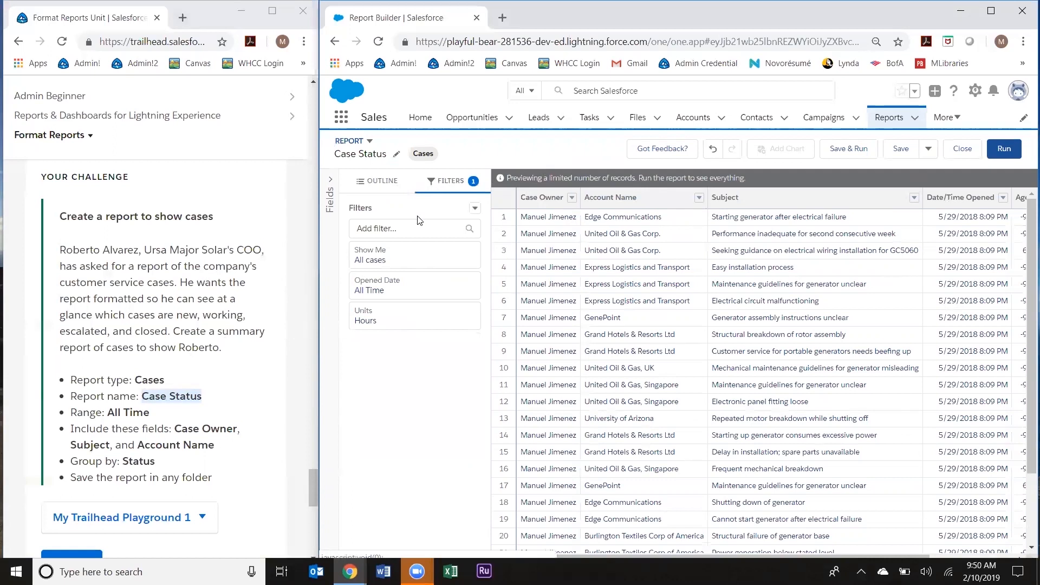
pyautogui.click(407, 297)
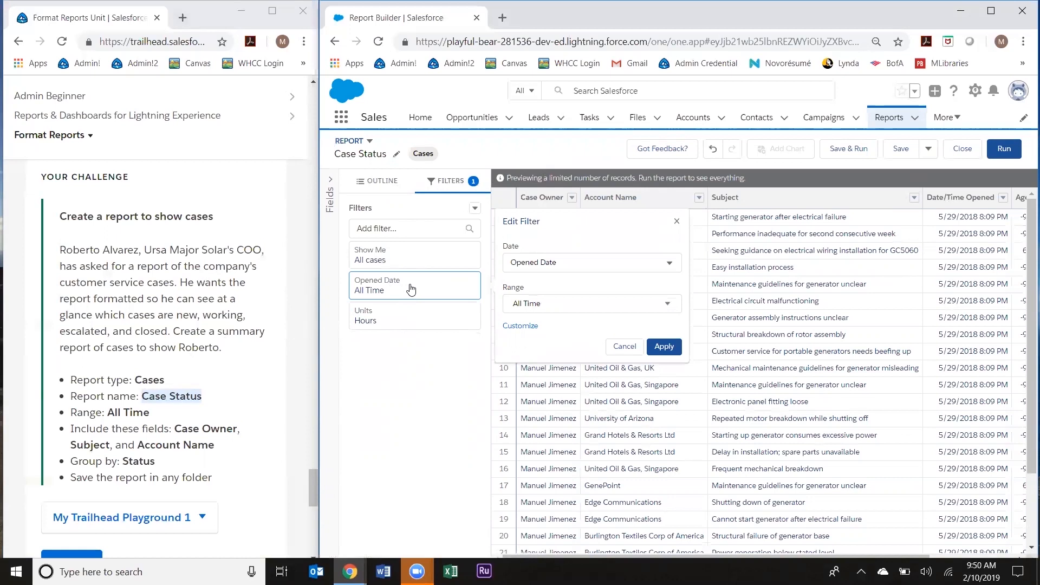
pyautogui.click(374, 182)
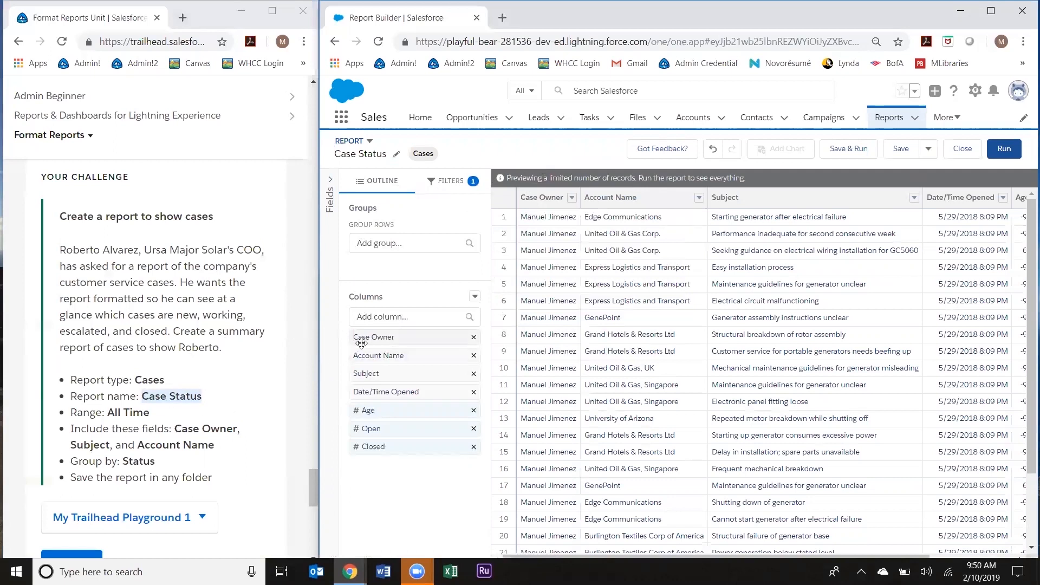
# Step: Move Subject above Account Name and remove the Date/Time Opened, Age, Open and Closed columns
pyautogui.moveTo(372, 372); pyautogui.dragTo(390, 358)
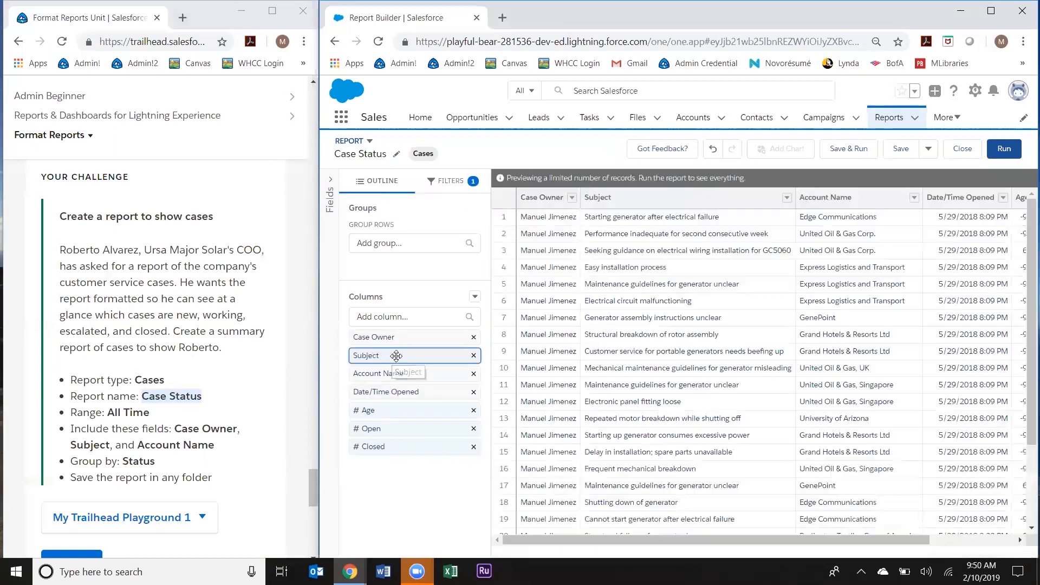
pyautogui.click(474, 392)
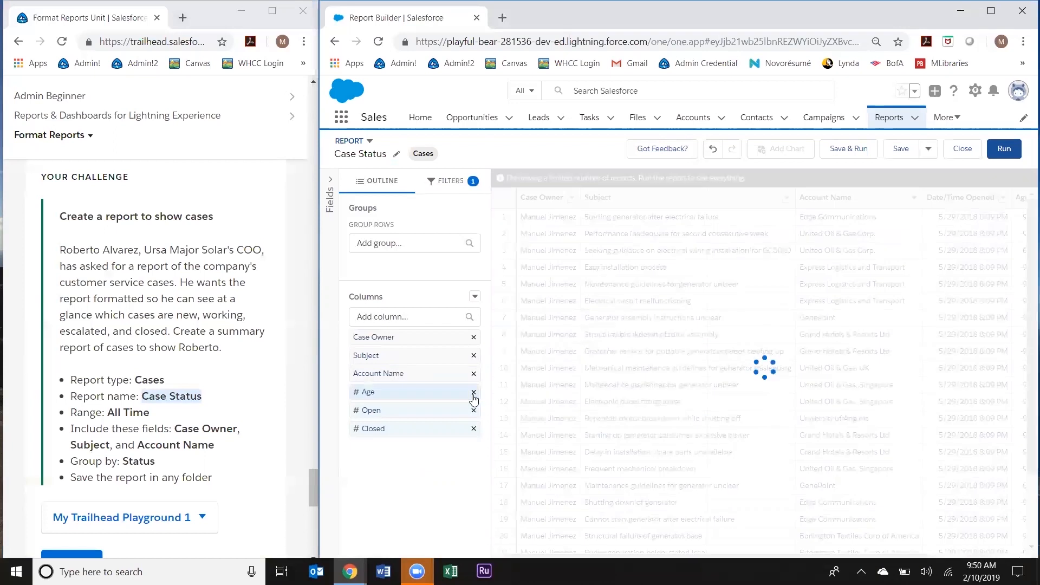
pyautogui.click(474, 393)
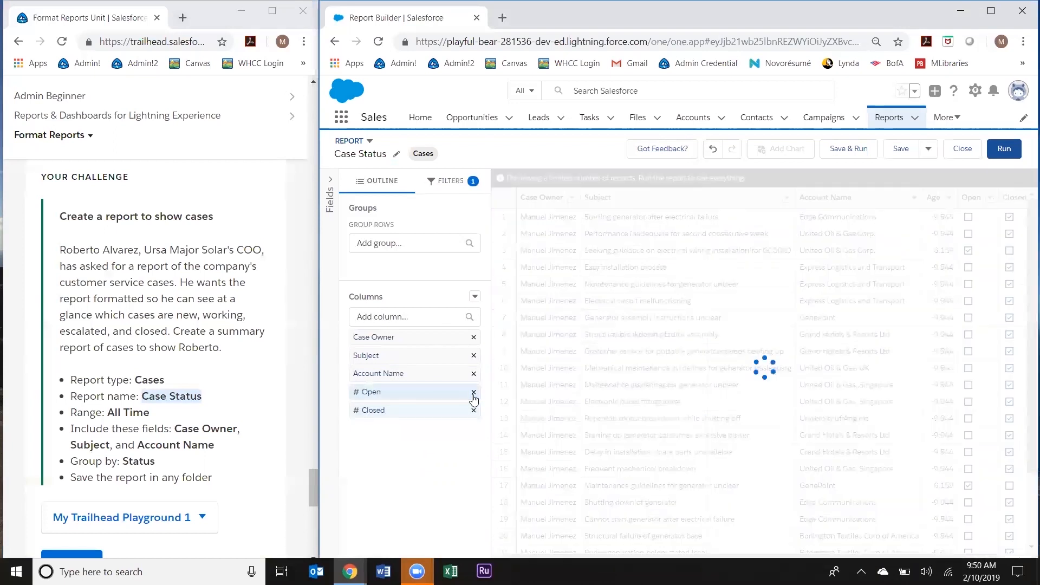
pyautogui.click(474, 393)
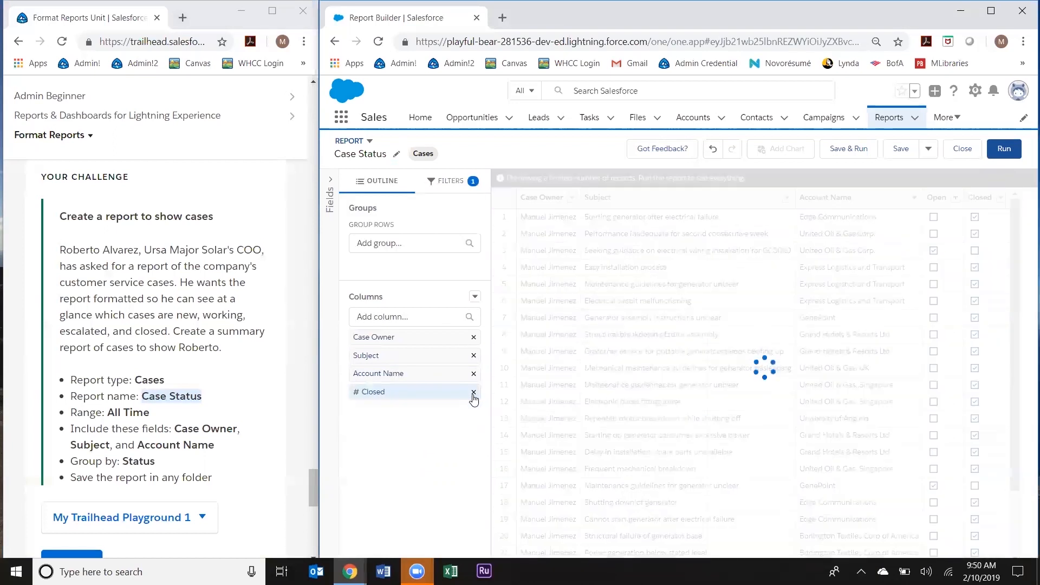
pyautogui.click(474, 393)
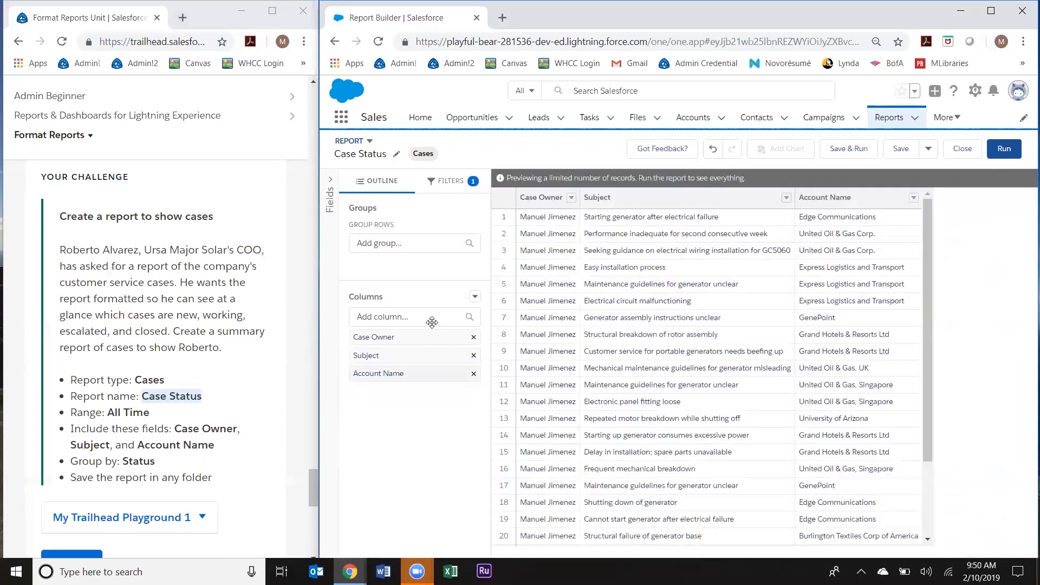
pyautogui.click(385, 238)
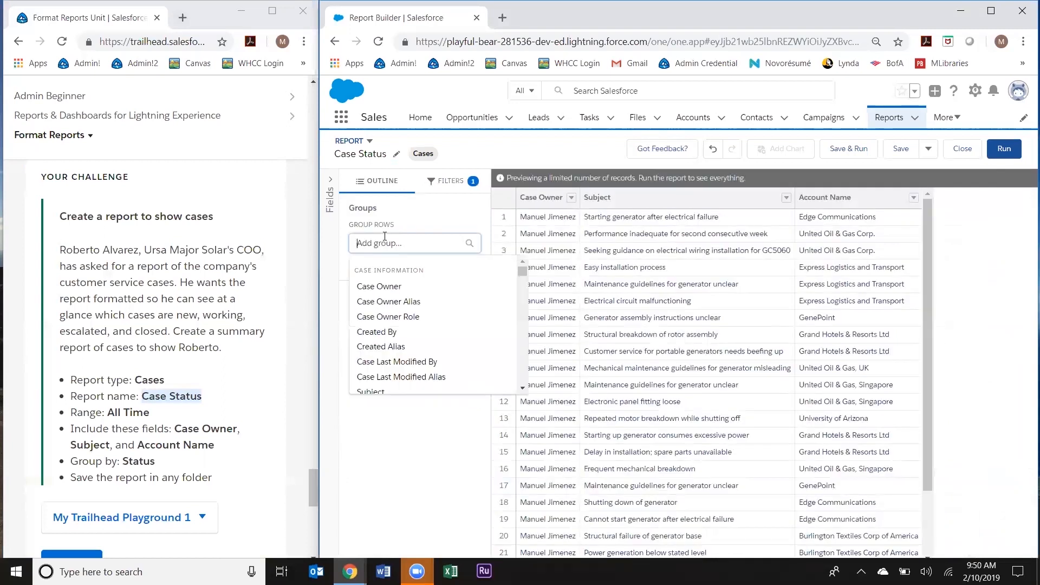
# Step: Group Case Status rows by Status, giving New (2) and Closed (18) groups
pyautogui.write('statu')
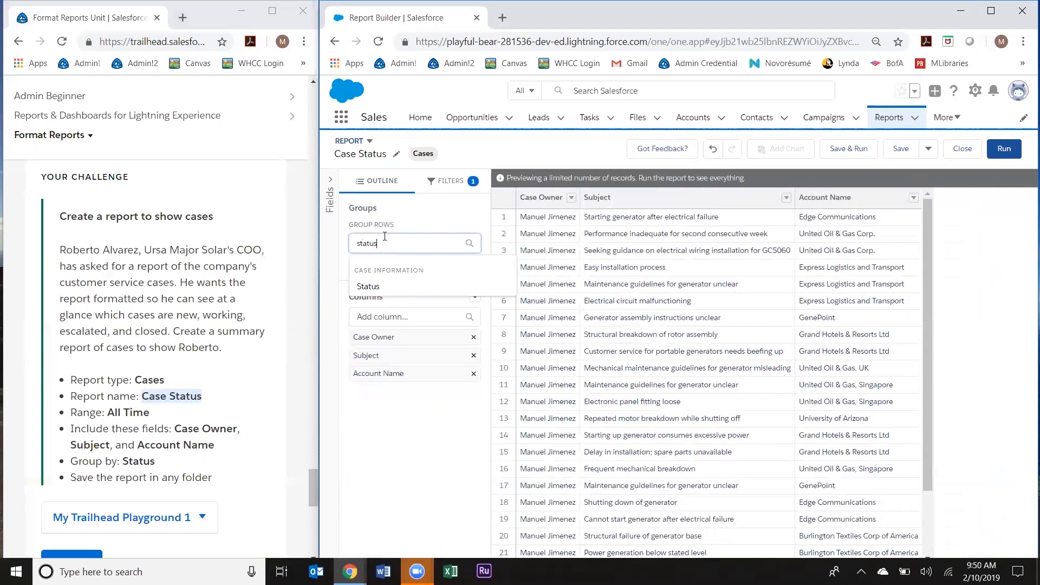
pyautogui.write('s')
pyautogui.click(371, 287)
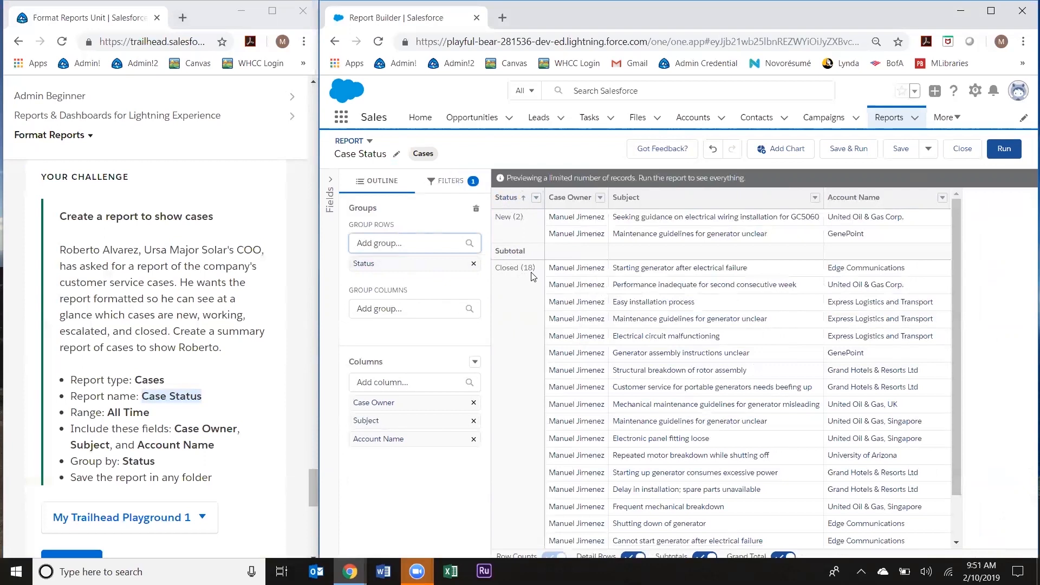
pyautogui.scroll(-1, 544, 384)
pyautogui.scroll(1, 543, 384)
pyautogui.scroll(-1, 196, 431)
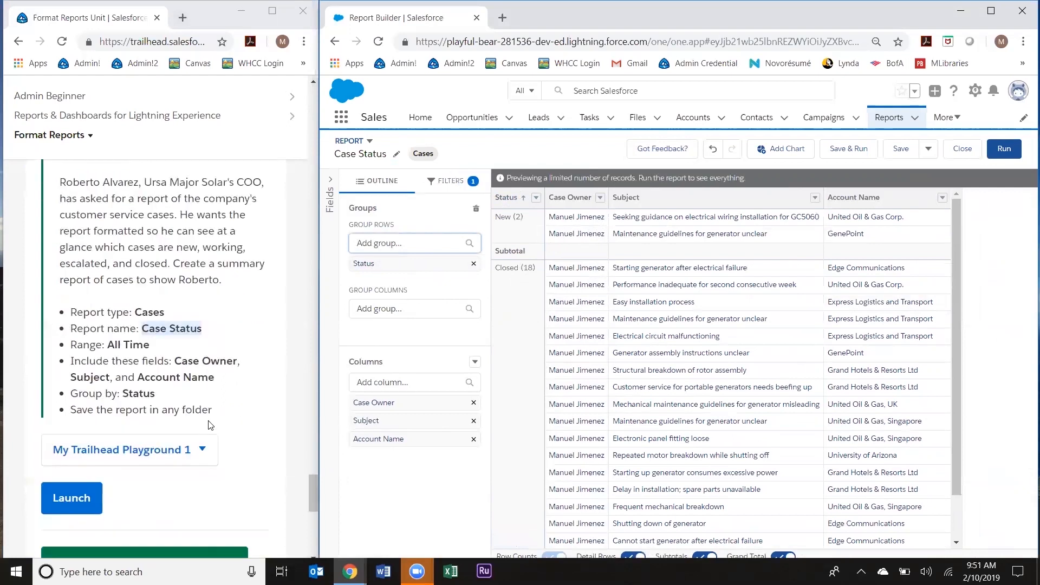
pyautogui.moveTo(222, 412); pyautogui.dragTo(70, 410)
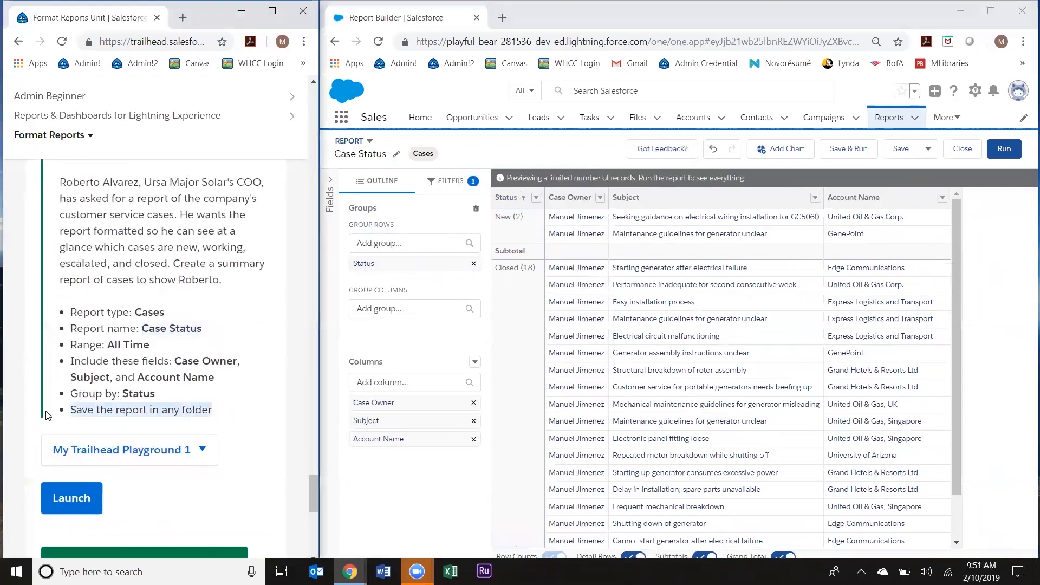
# Step: Save Case Status to Private Reports with unique name Case_Status_cj3 and dismiss the confirmation
pyautogui.click(900, 149)
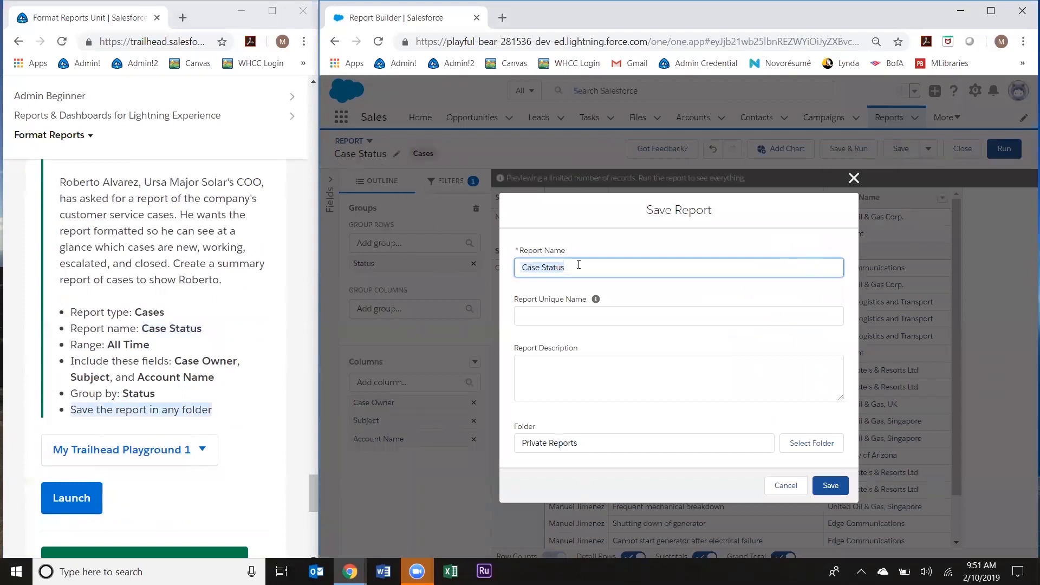
pyautogui.click(566, 320)
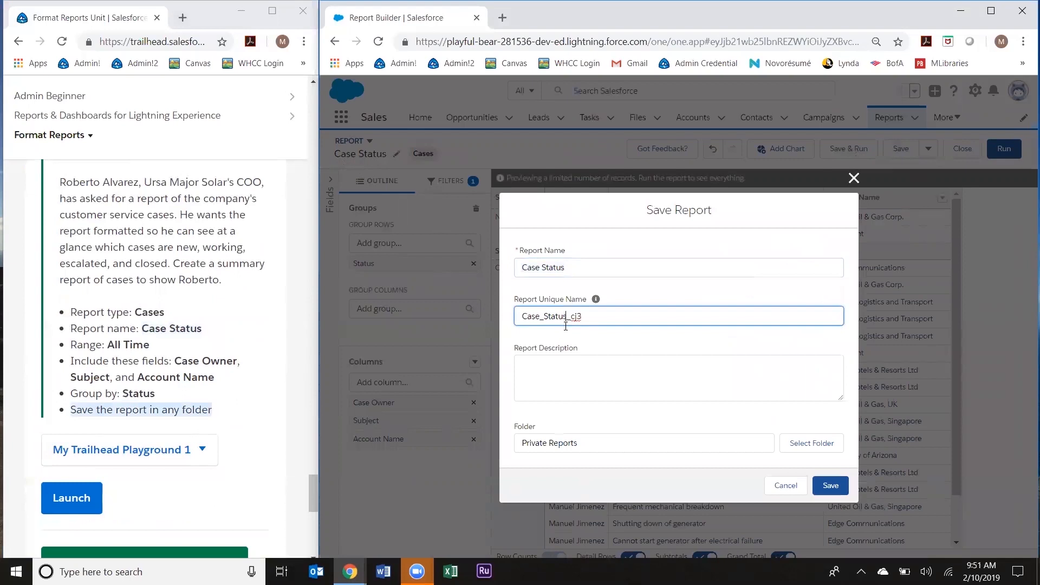
pyautogui.click(566, 371)
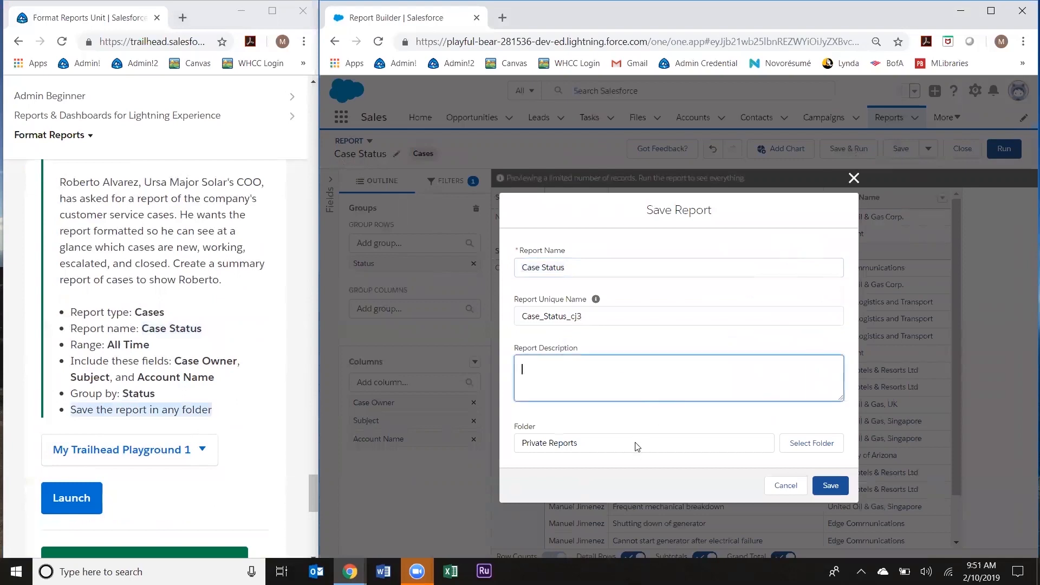
pyautogui.click(842, 486)
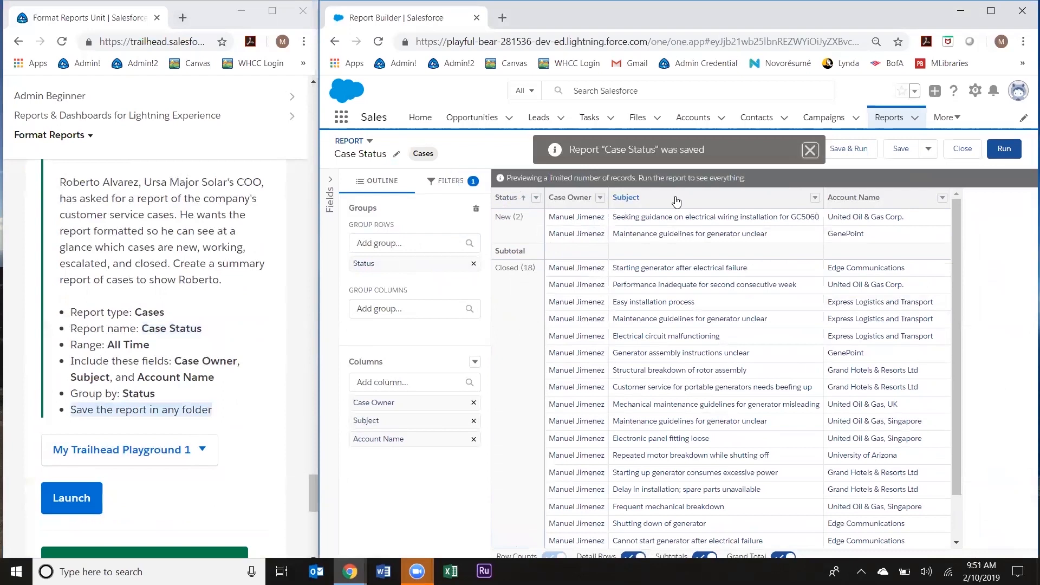
pyautogui.click(810, 152)
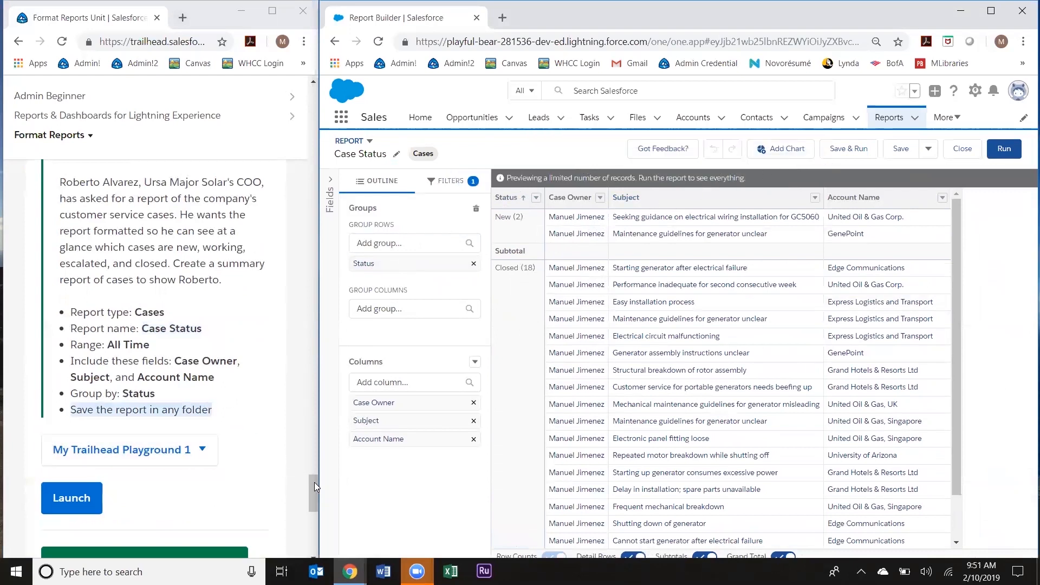
# Step: Check the Format Reports challenge in Trailhead to earn 500 points
pyautogui.moveTo(312, 486); pyautogui.dragTo(312, 490)
pyautogui.click(241, 503)
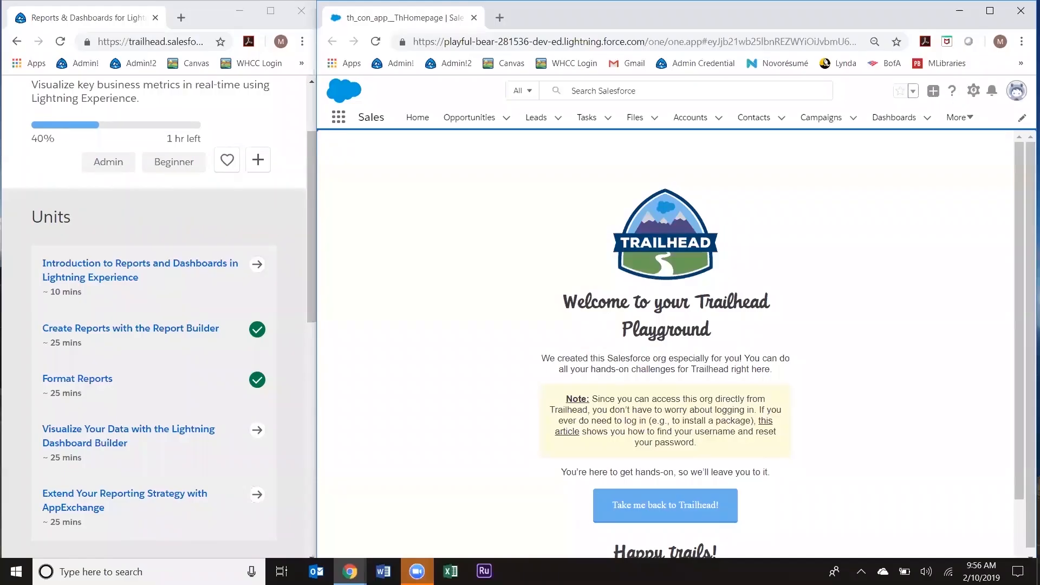
pyautogui.scroll(1, 151, 249)
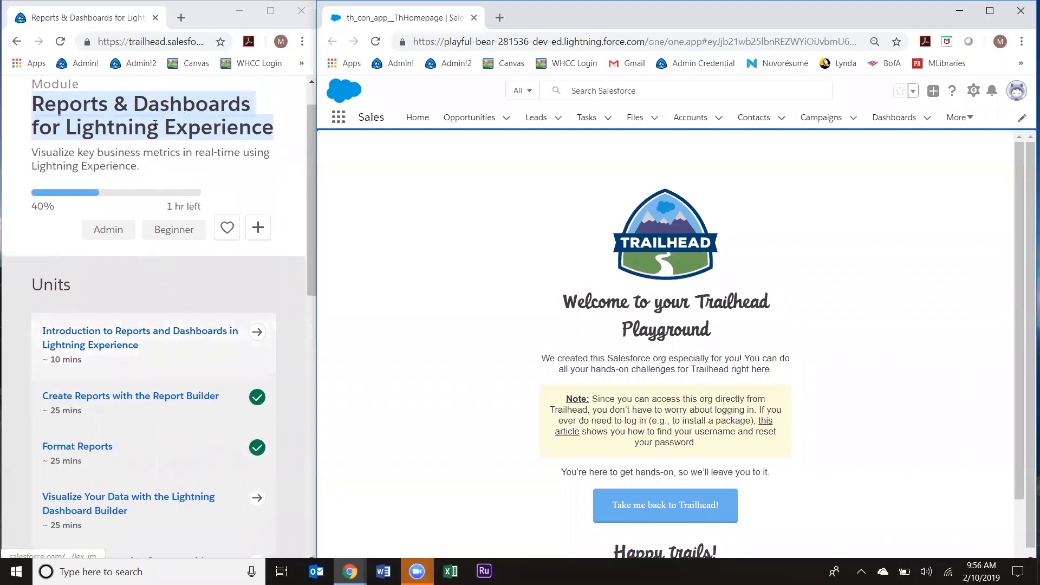
pyautogui.scroll(-1, 156, 225)
# Step: Open the Visualize Your Data unit in the Trailhead module
pyautogui.scroll(1, 156, 227)
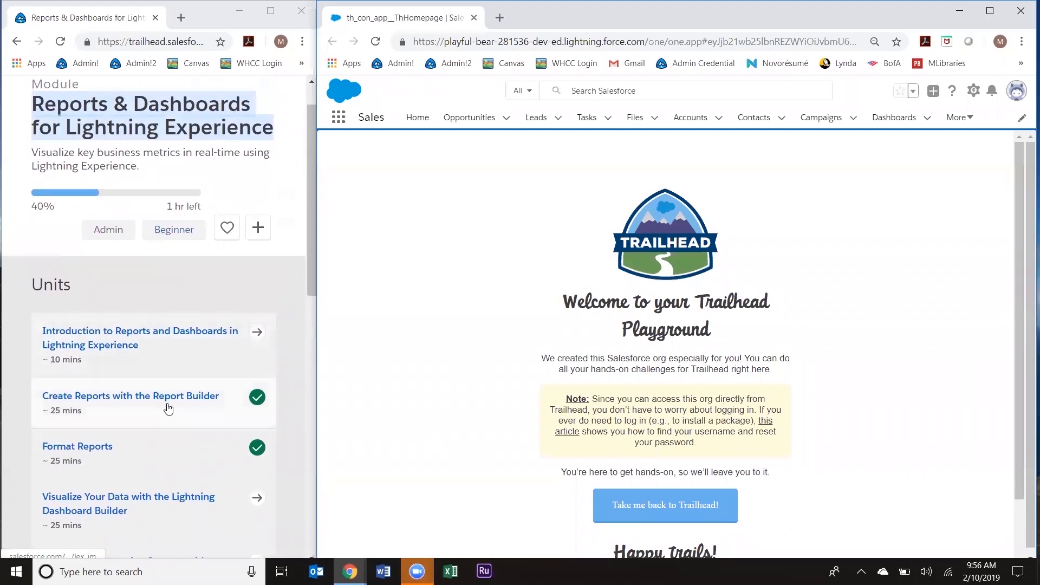
pyautogui.scroll(-1, 169, 395)
pyautogui.click(155, 430)
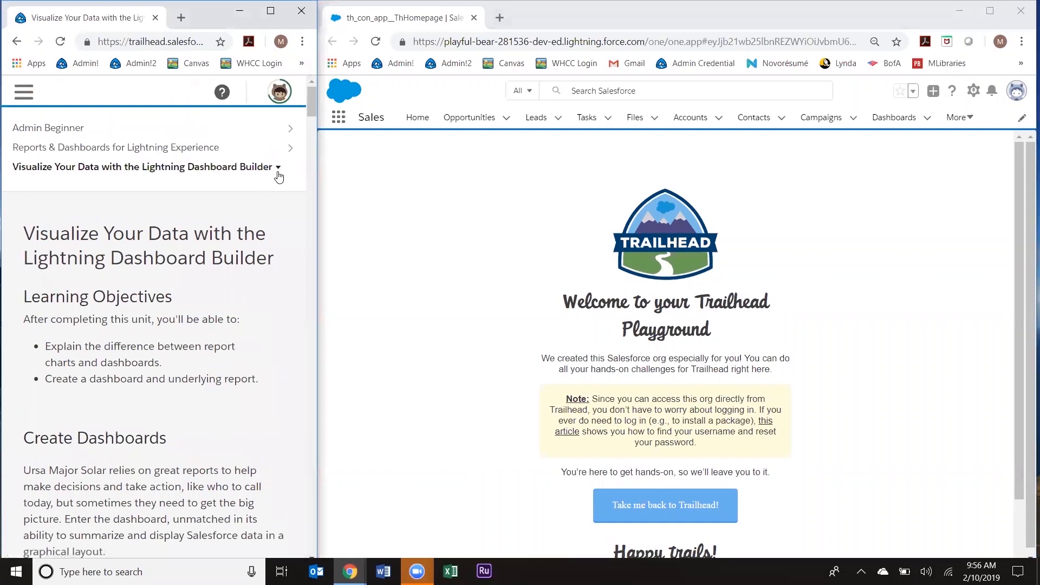
# Step: Scroll down to the Hands-on Challenge steps for the Opportunity Stages report and Big Deals dashboard
pyautogui.scroll(-1, 310, 108)
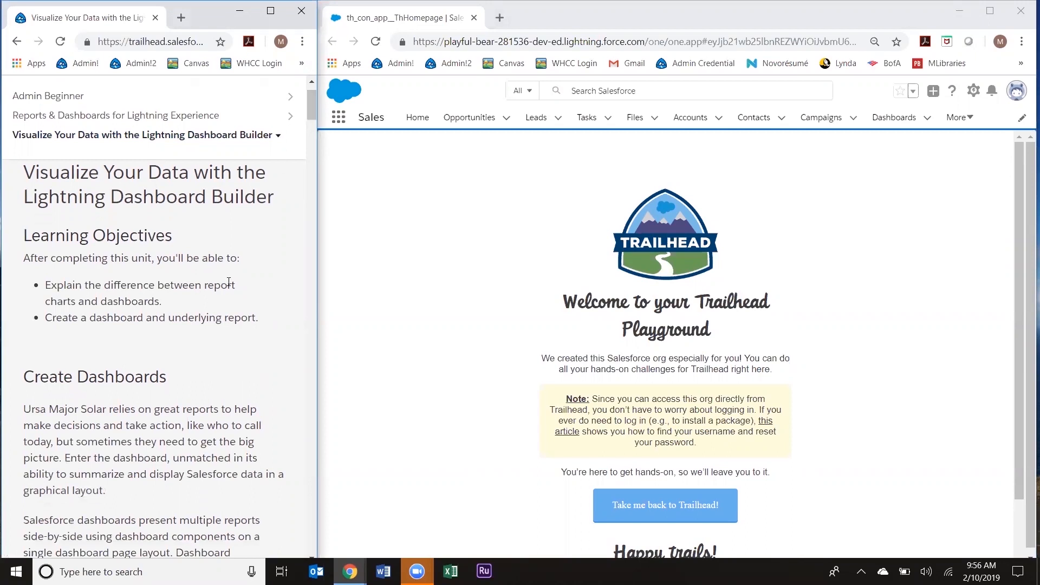
pyautogui.scroll(-3, 229, 283)
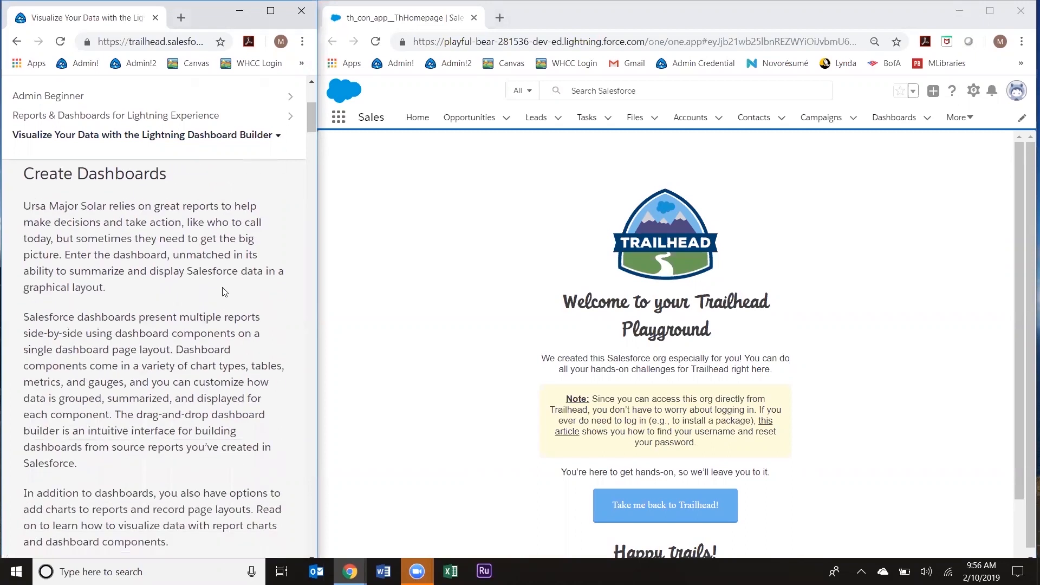
pyautogui.scroll(-6, 224, 292)
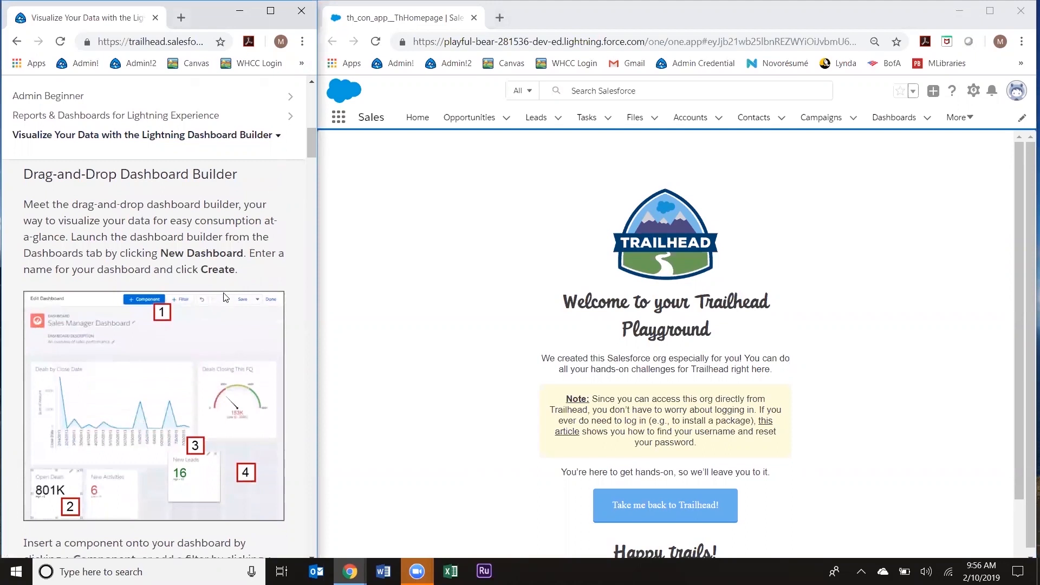
pyautogui.scroll(-9, 226, 297)
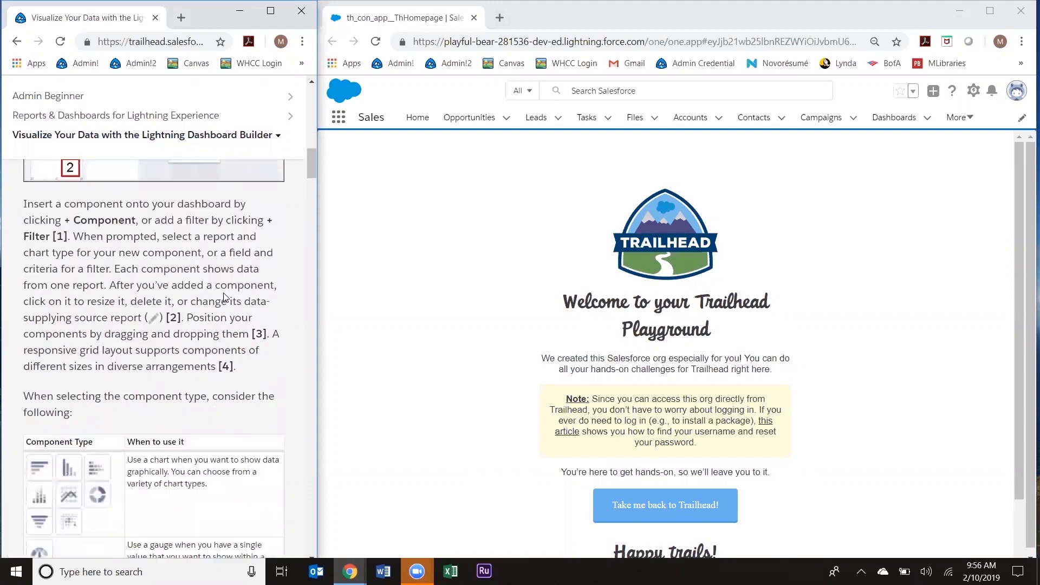
pyautogui.scroll(-6, 226, 298)
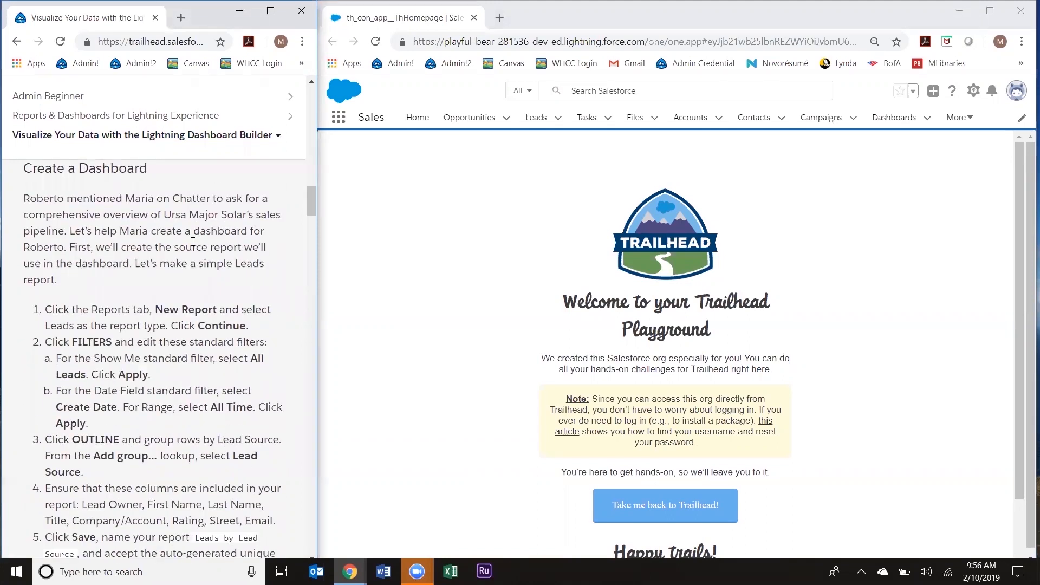
pyautogui.scroll(-7, 174, 301)
pyautogui.scroll(-10, 175, 300)
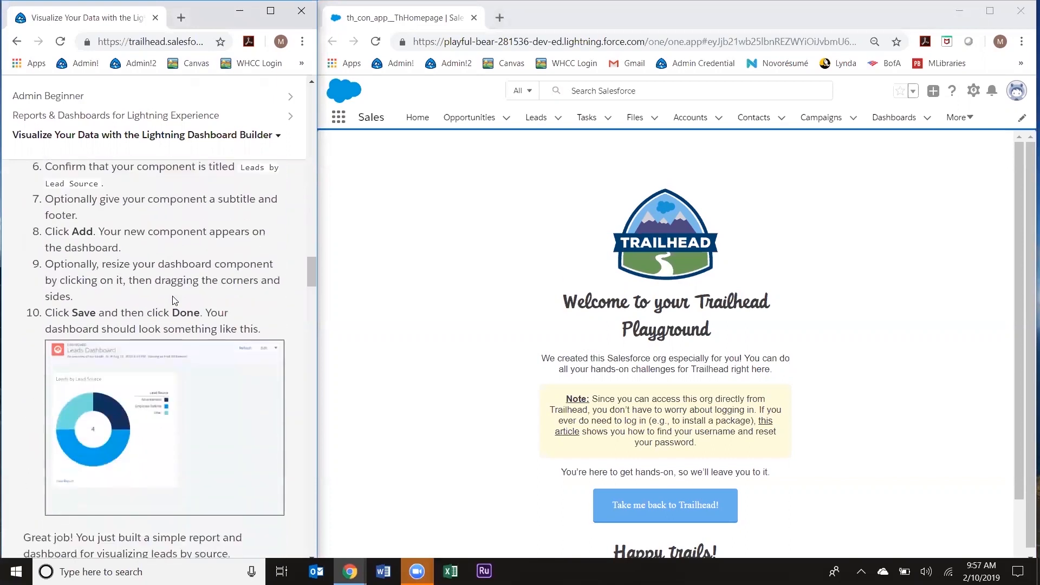
pyautogui.scroll(-8, 172, 297)
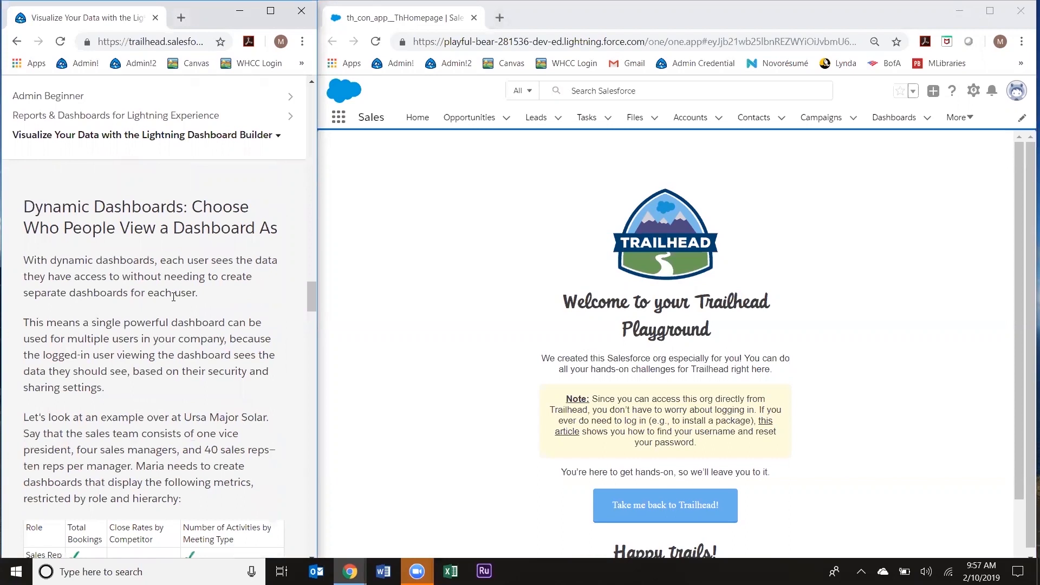
pyautogui.scroll(-15, 173, 297)
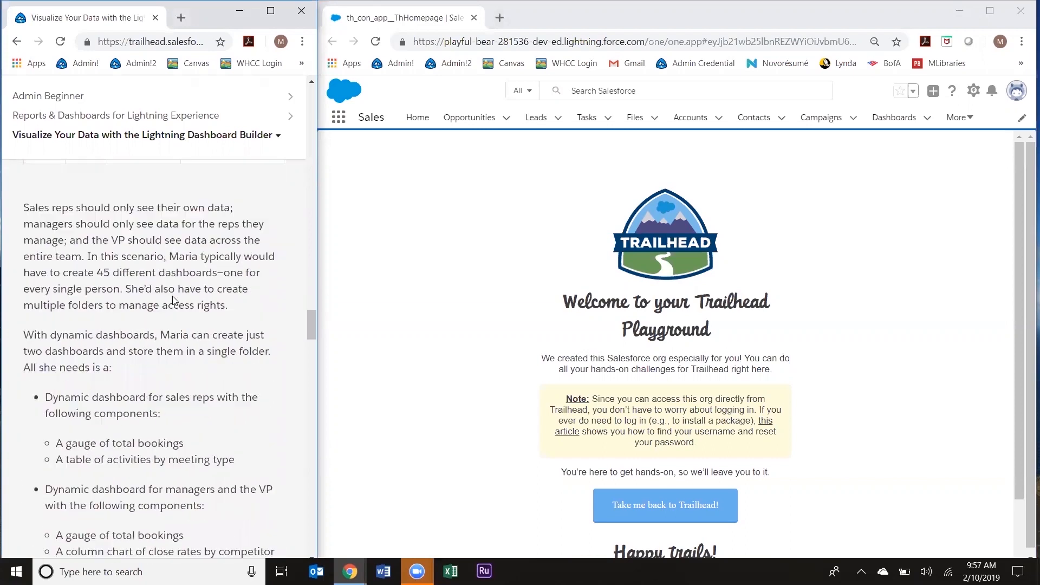
pyautogui.scroll(-12, 173, 300)
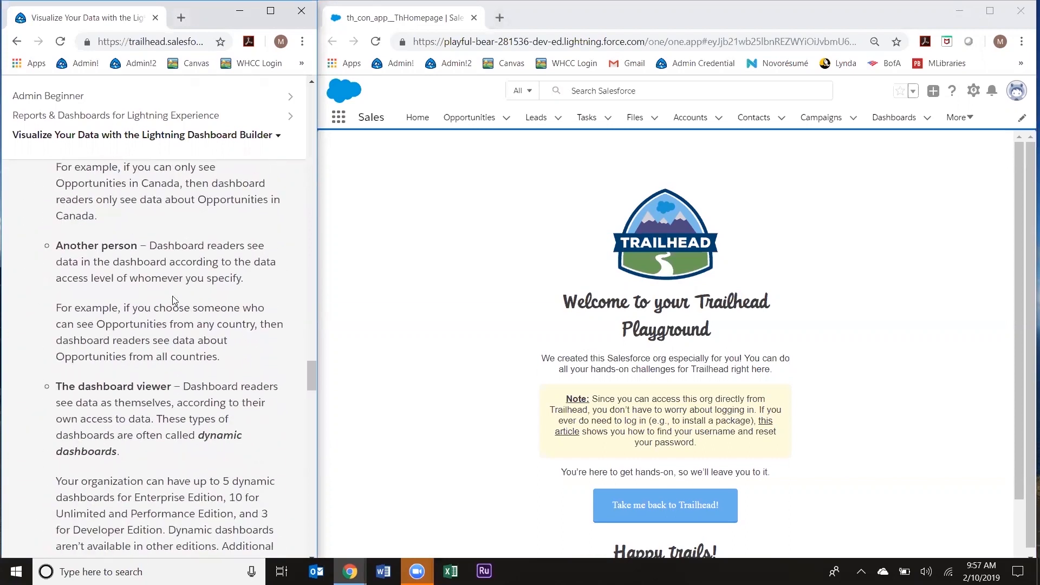
pyautogui.scroll(-8, 173, 299)
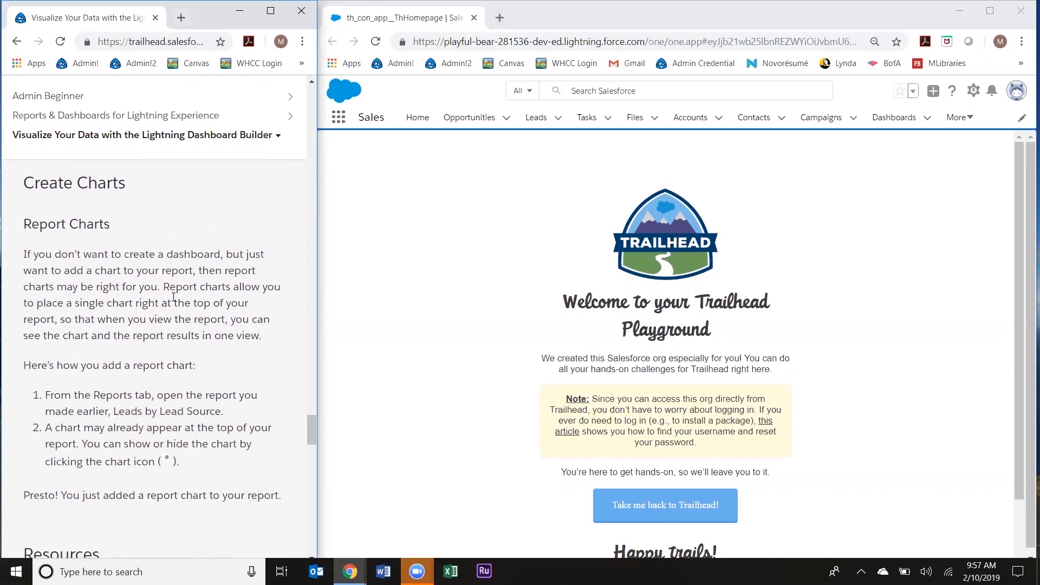
pyautogui.scroll(-12, 173, 297)
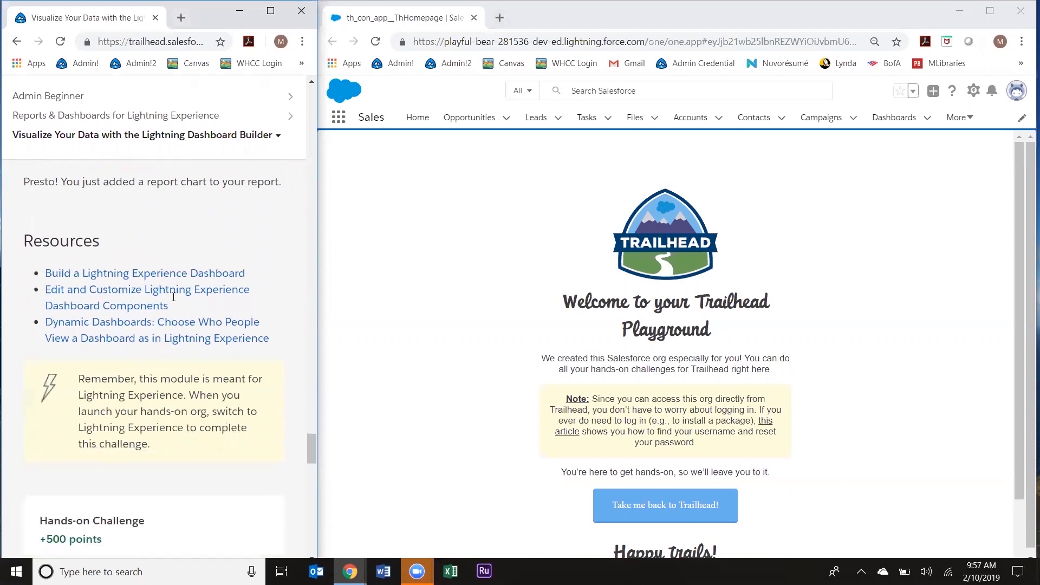
pyautogui.scroll(-5, 174, 297)
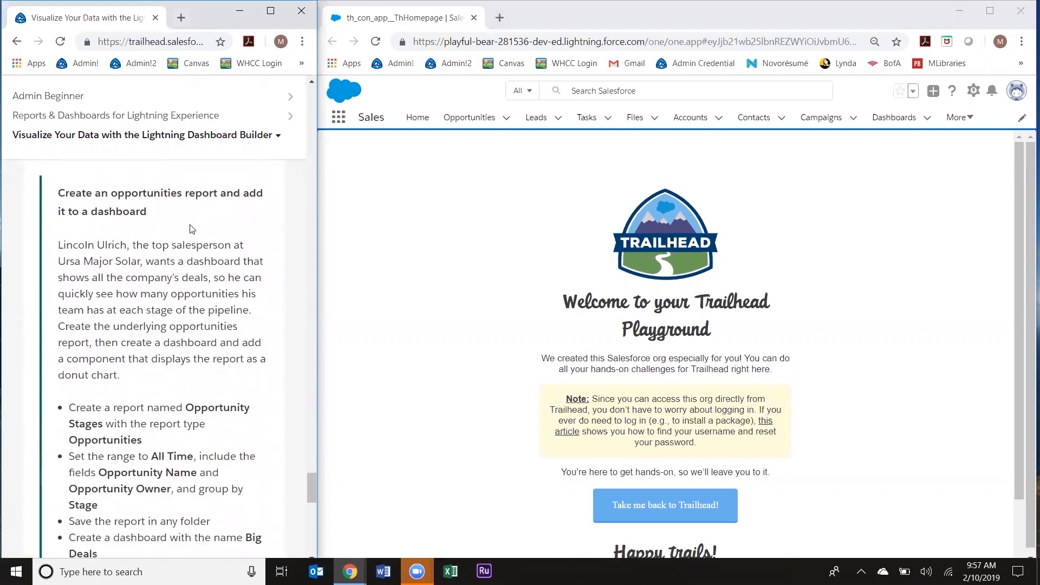
pyautogui.scroll(-1, 189, 219)
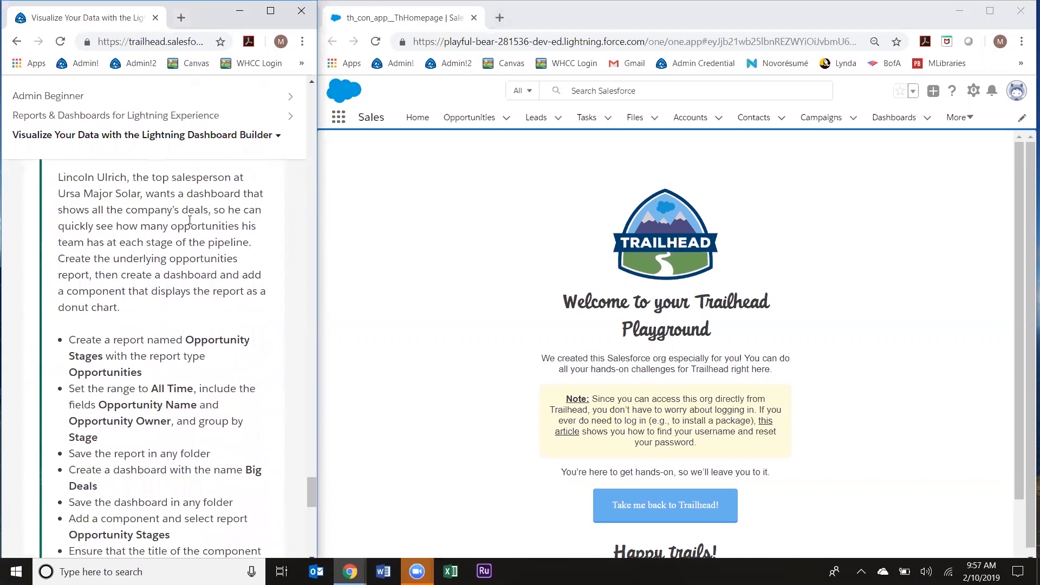
pyautogui.scroll(-1, 184, 259)
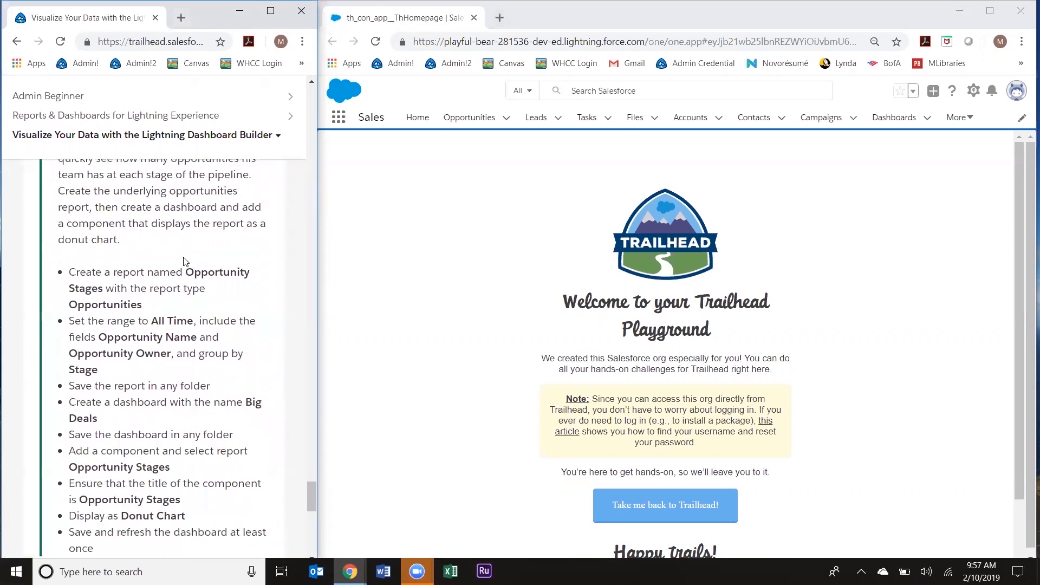
pyautogui.scroll(-1, 184, 261)
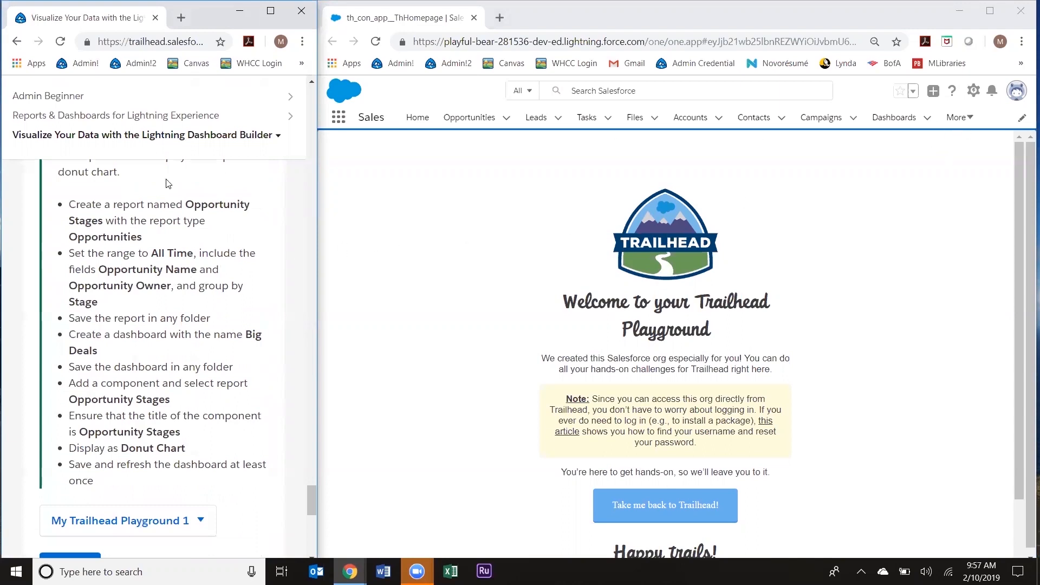
# Step: From the Reports page, start a new report of the Opportunities report type
pyautogui.click(952, 120)
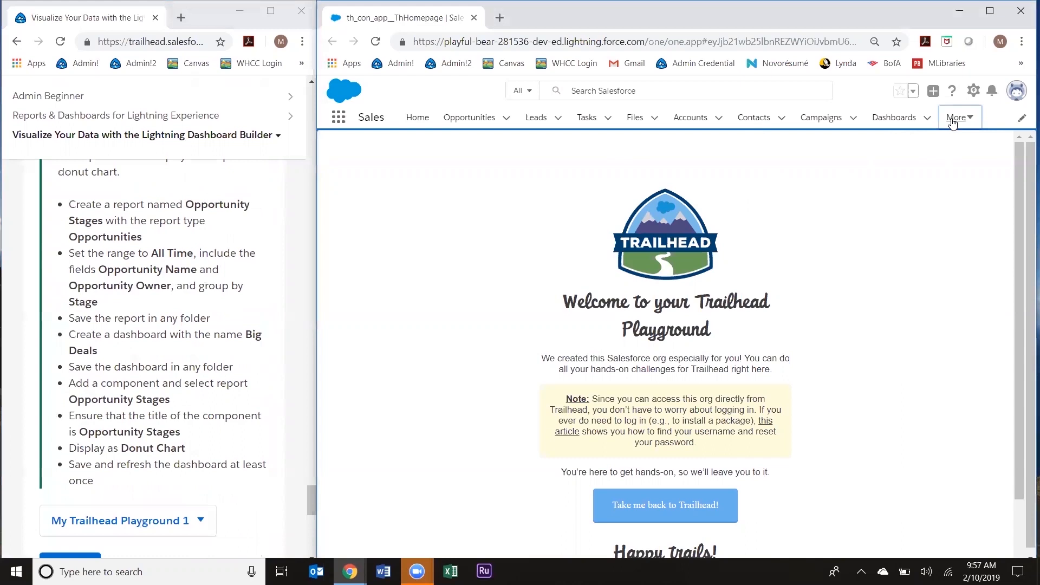
pyautogui.click(944, 145)
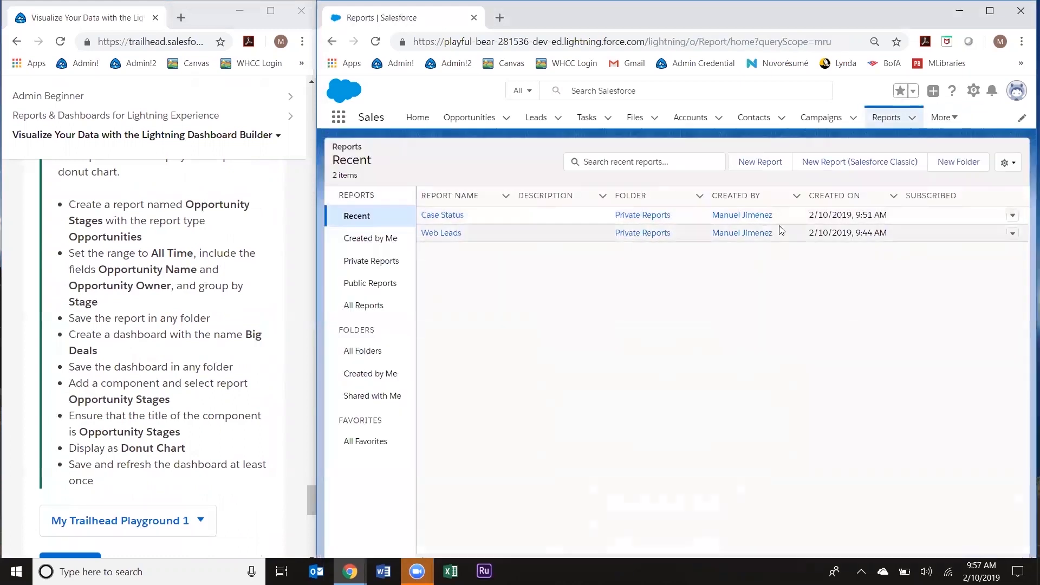
pyautogui.click(771, 165)
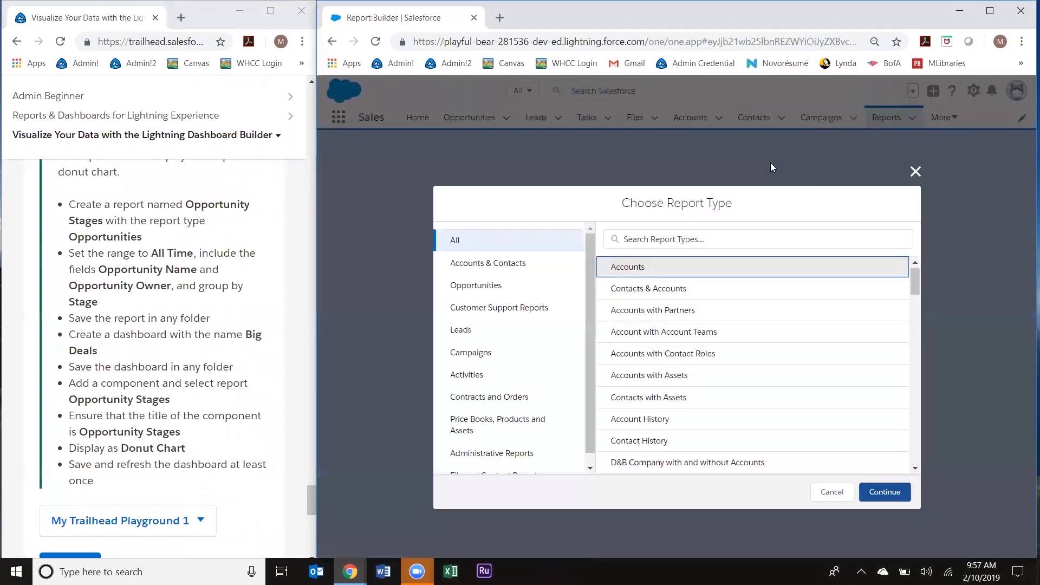
pyautogui.click(488, 288)
pyautogui.click(639, 268)
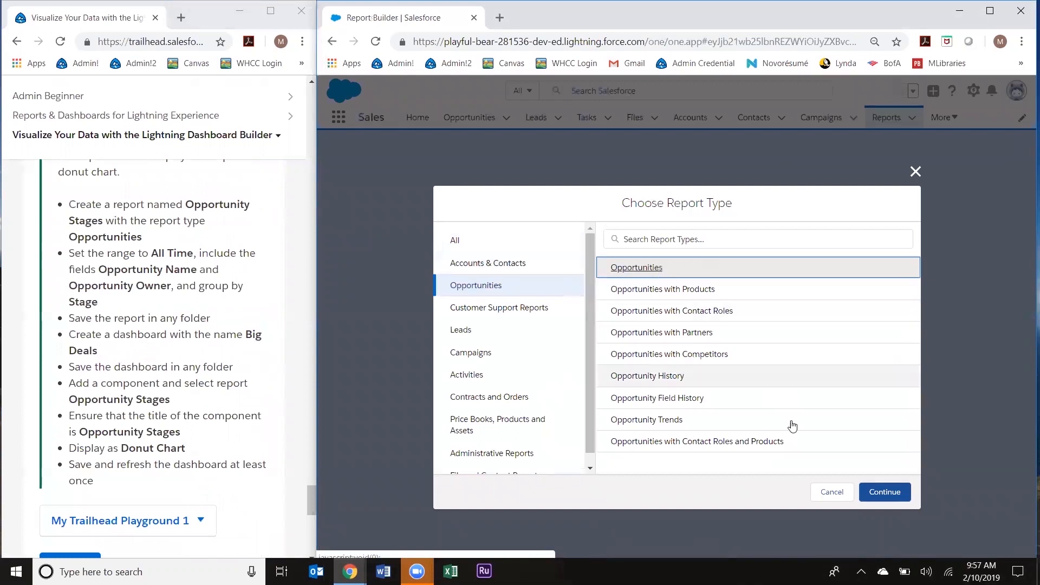
pyautogui.click(870, 490)
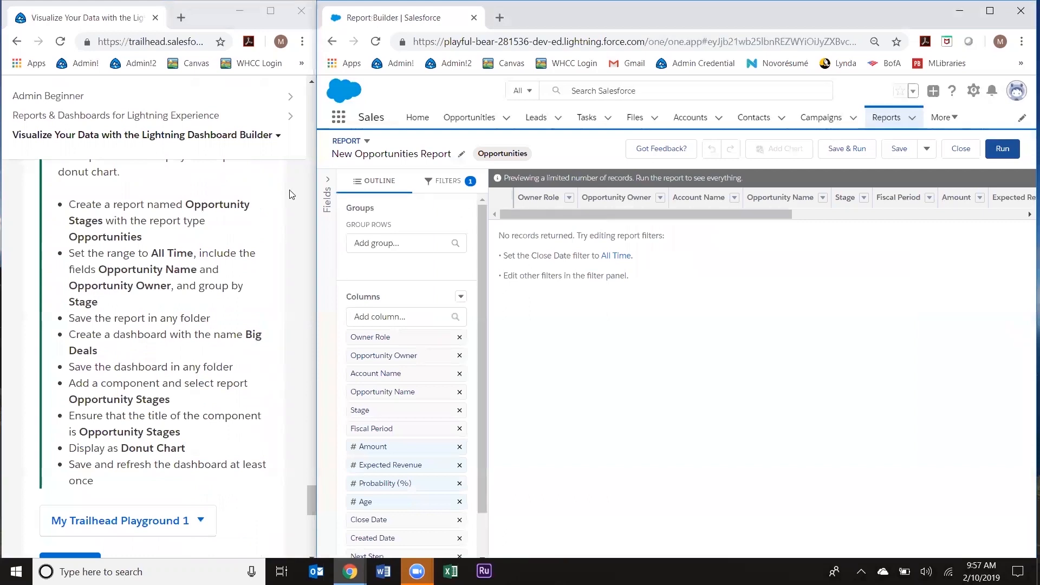
# Step: Rename the report to 'Opportunity Stages', copied from the instructions
pyautogui.moveTo(184, 204); pyautogui.dragTo(101, 219)
pyautogui.hotkey('ctrl', 'c')
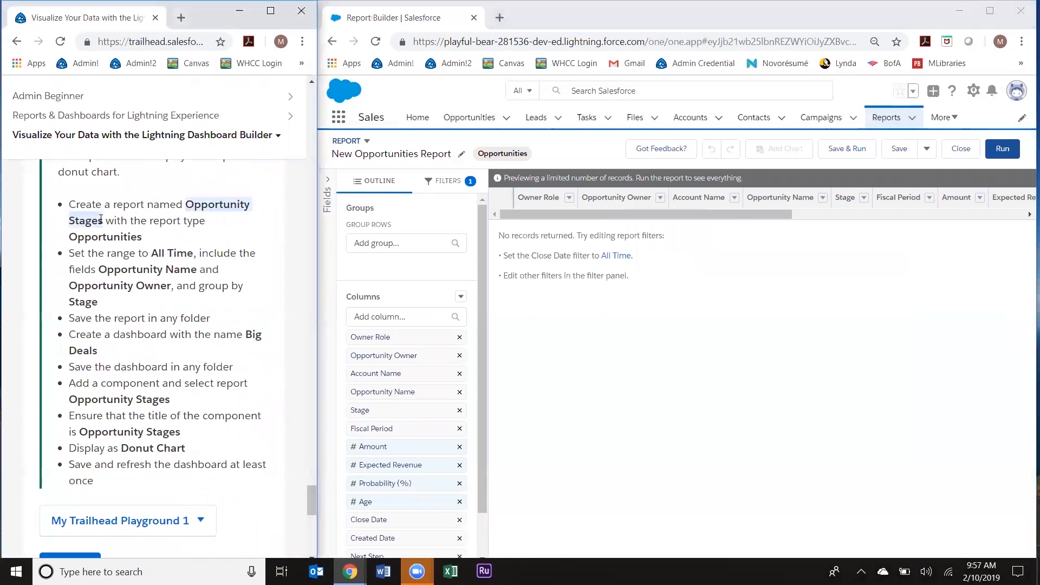
pyautogui.click(405, 154)
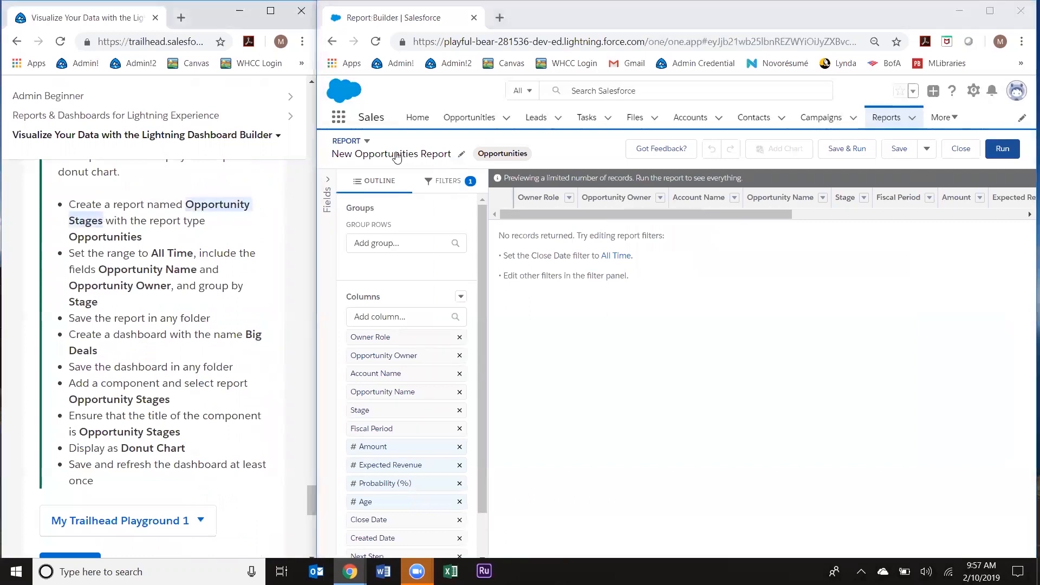
pyautogui.hotkey('ctrl', 'v')
pyautogui.press('Return')
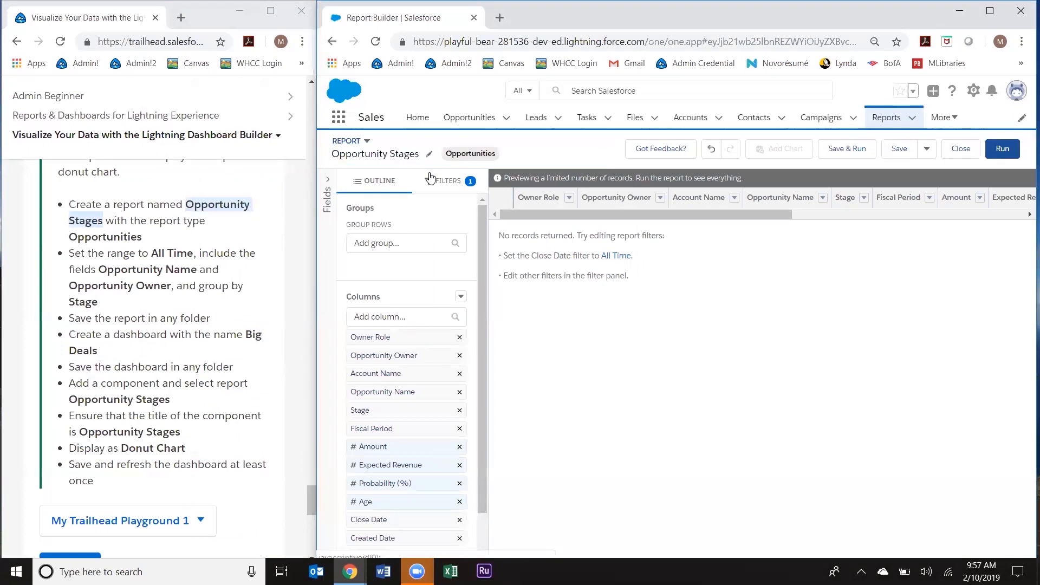
# Step: Set the Close Date filter range to All Time and apply it
pyautogui.click(459, 183)
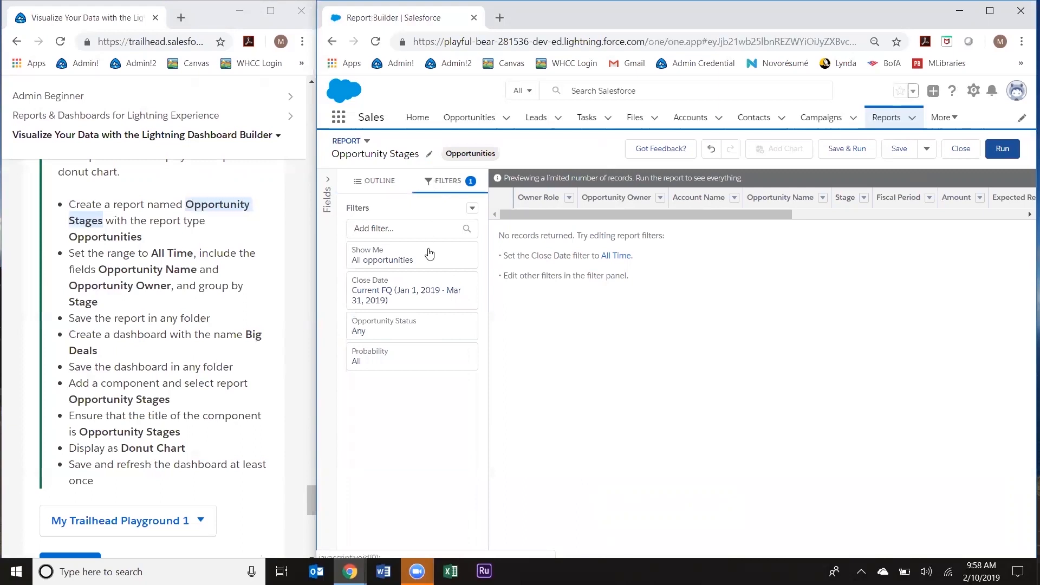
pyautogui.click(429, 301)
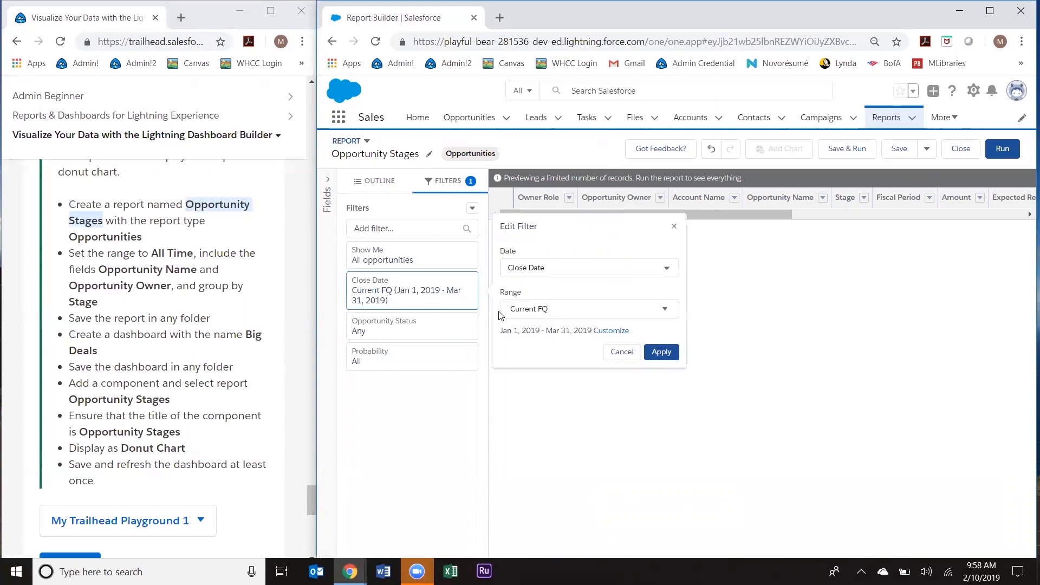
pyautogui.click(525, 312)
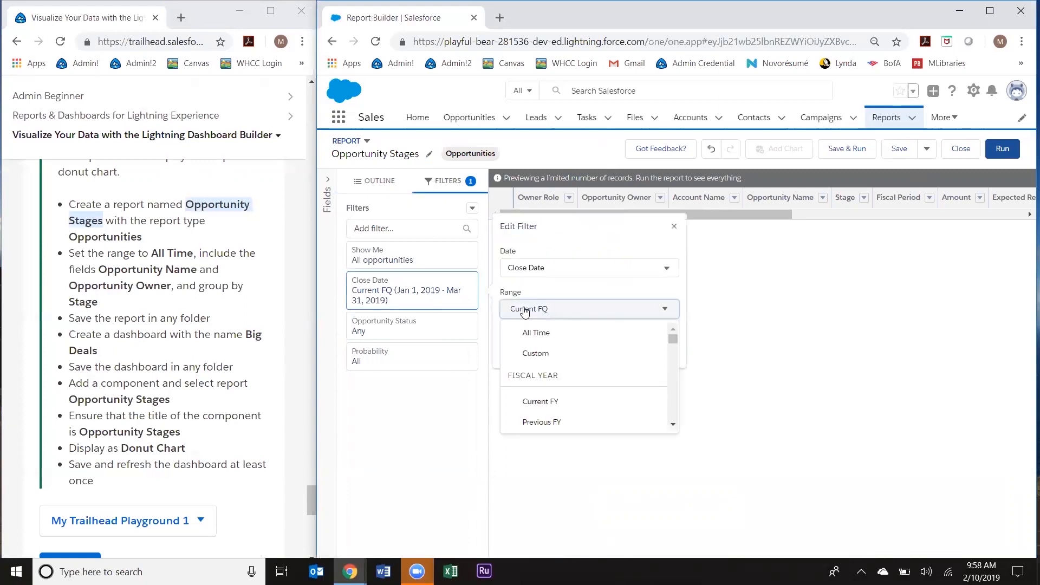
pyautogui.click(525, 334)
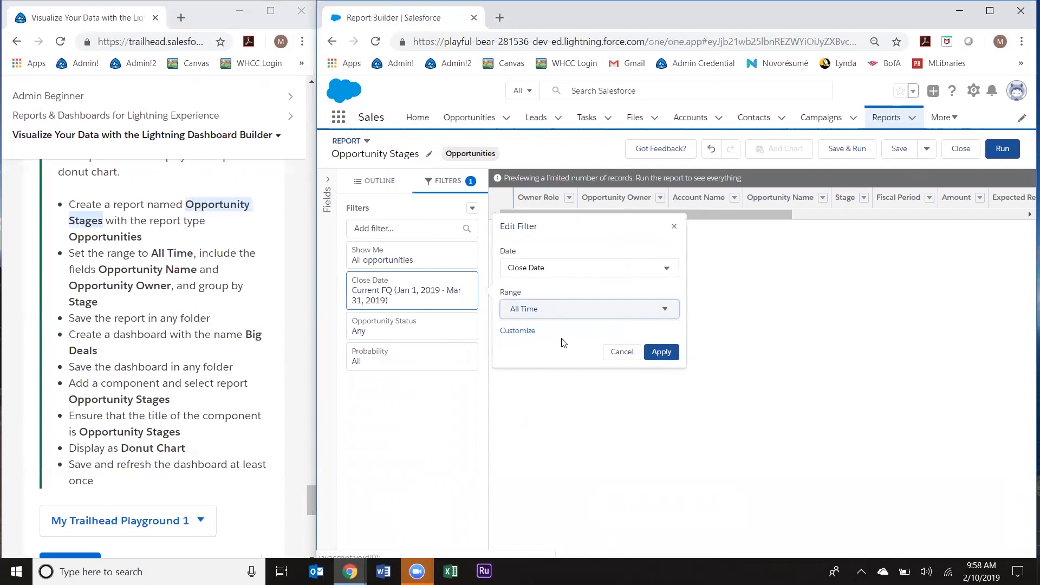
pyautogui.click(661, 353)
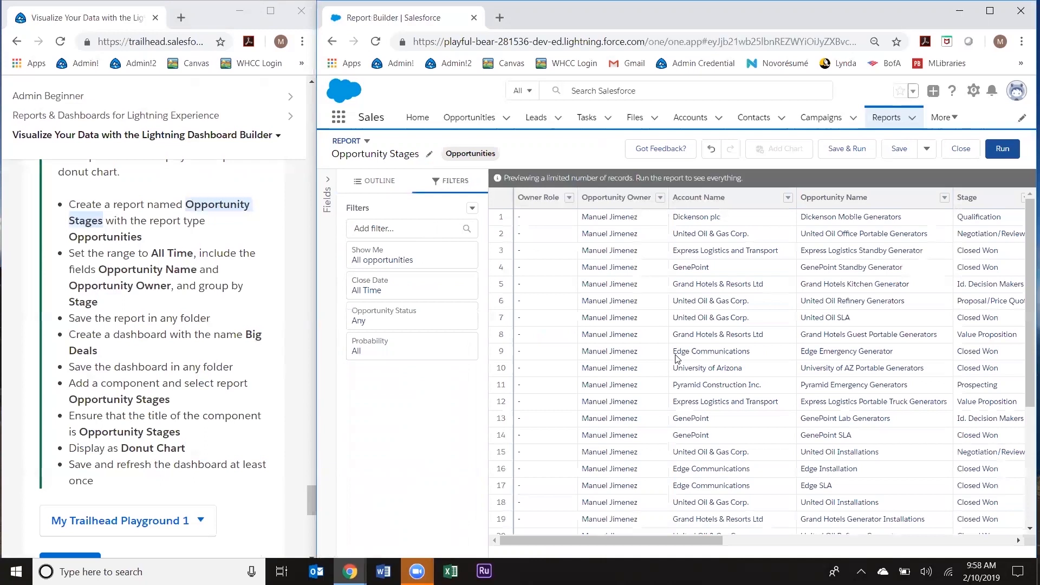
pyautogui.click(380, 182)
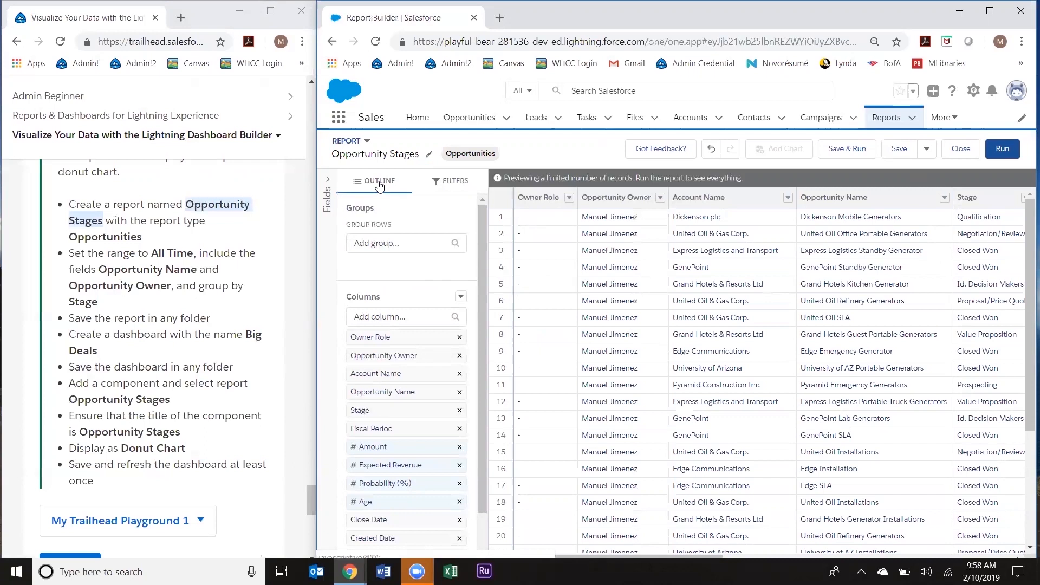
# Step: Move Opportunity Name to the first column; remove Owner Role, Account Name, Fiscal Period and Stage
pyautogui.scroll(-1, 426, 271)
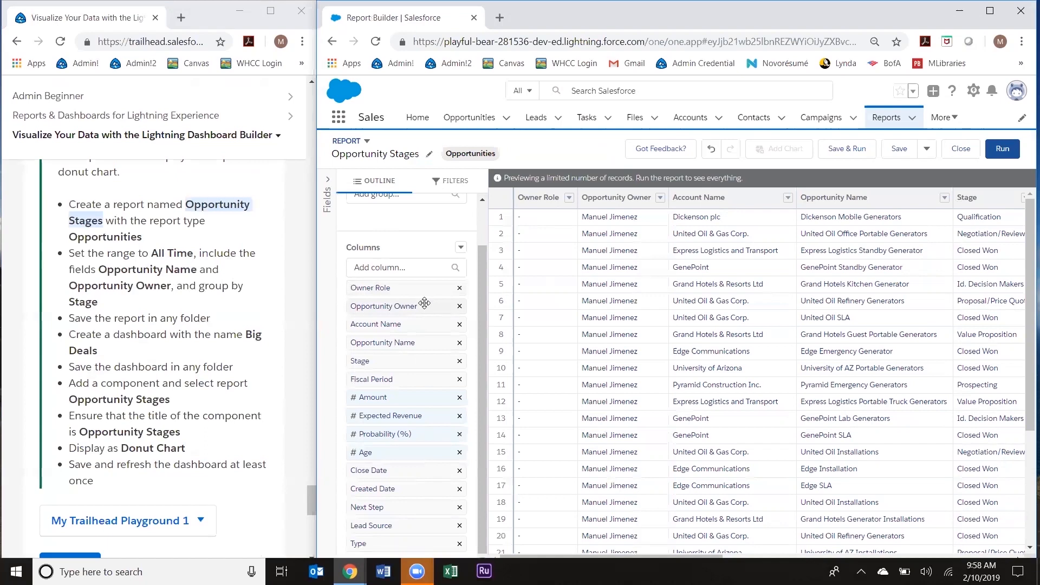
pyautogui.moveTo(404, 343); pyautogui.dragTo(398, 305)
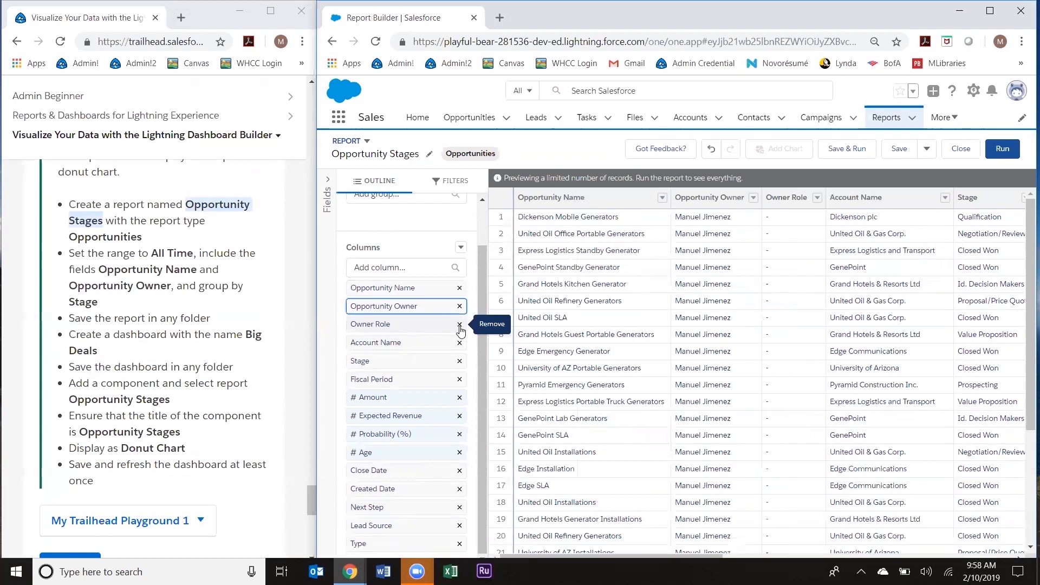
pyautogui.click(459, 325)
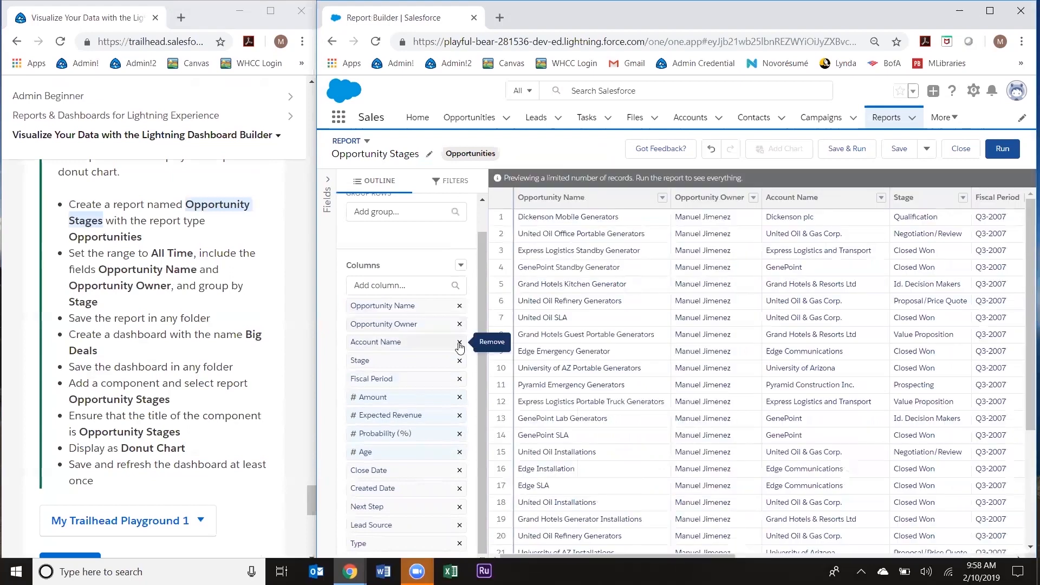
pyautogui.click(459, 344)
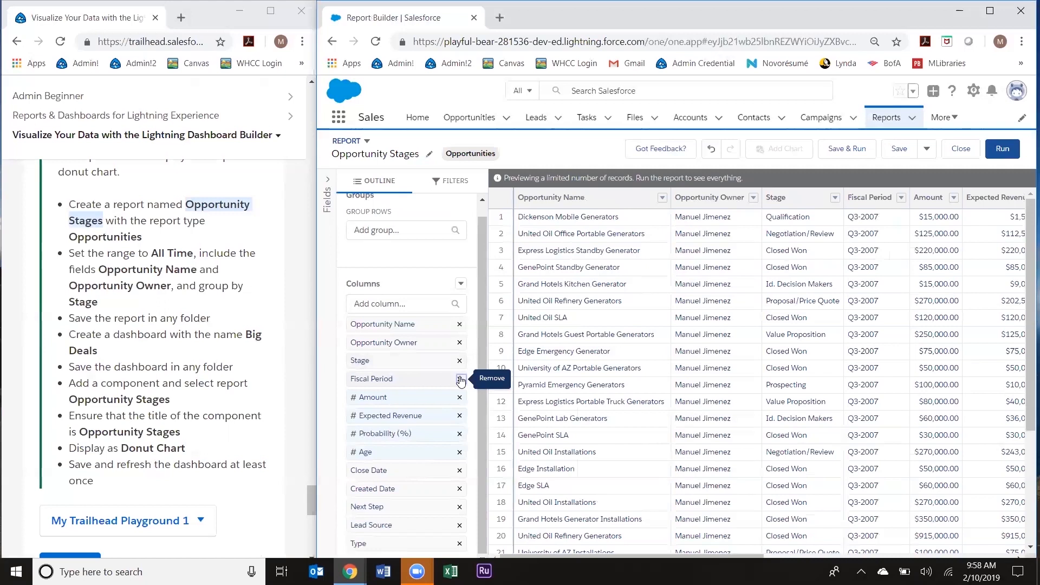
pyautogui.click(460, 379)
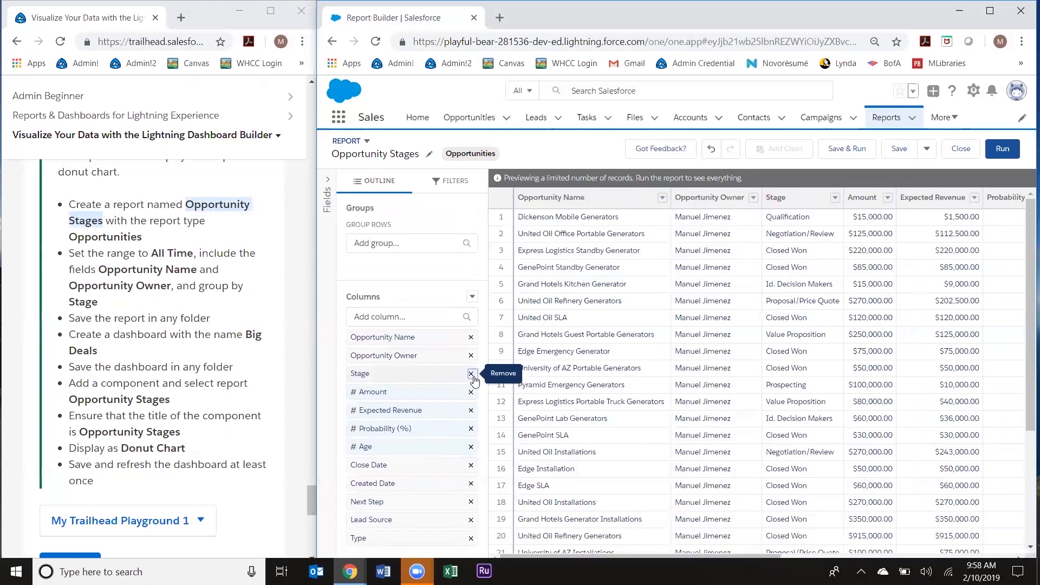
pyautogui.click(471, 374)
# Step: Remove Amount, Expected Revenue, Probability (%), Age, Close Date, Created Date, Next Step, Lead Source and Type columns
pyautogui.click(472, 374)
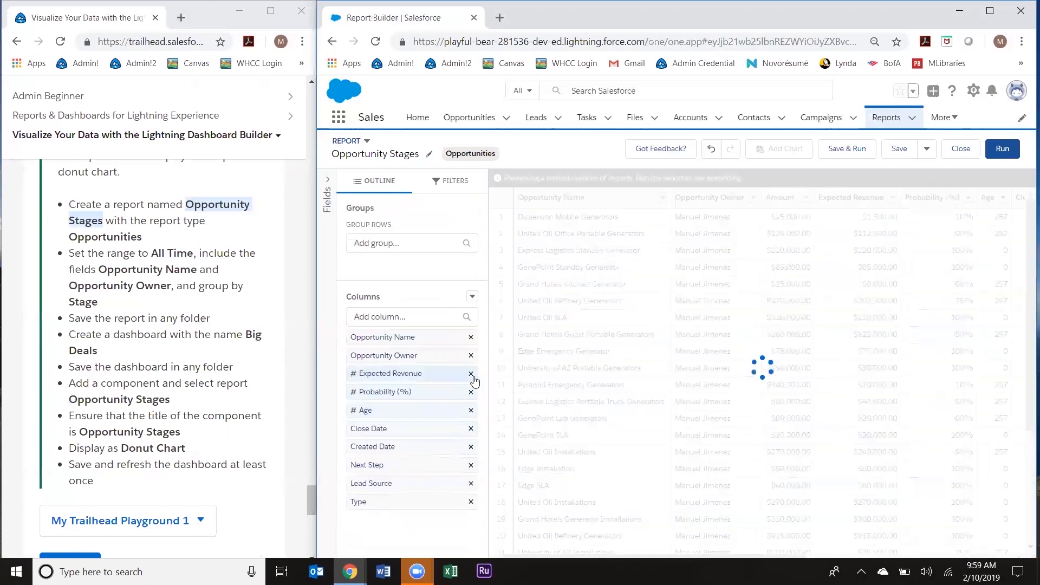
pyautogui.click(473, 375)
pyautogui.click(472, 376)
pyautogui.click(471, 373)
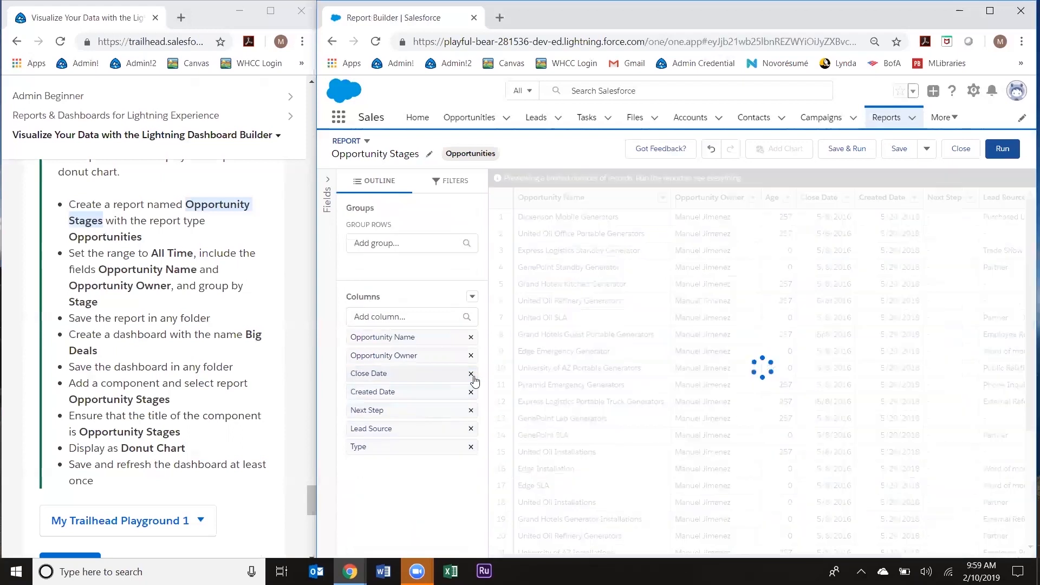
pyautogui.click(471, 374)
pyautogui.click(472, 374)
pyautogui.click(471, 374)
pyautogui.click(471, 373)
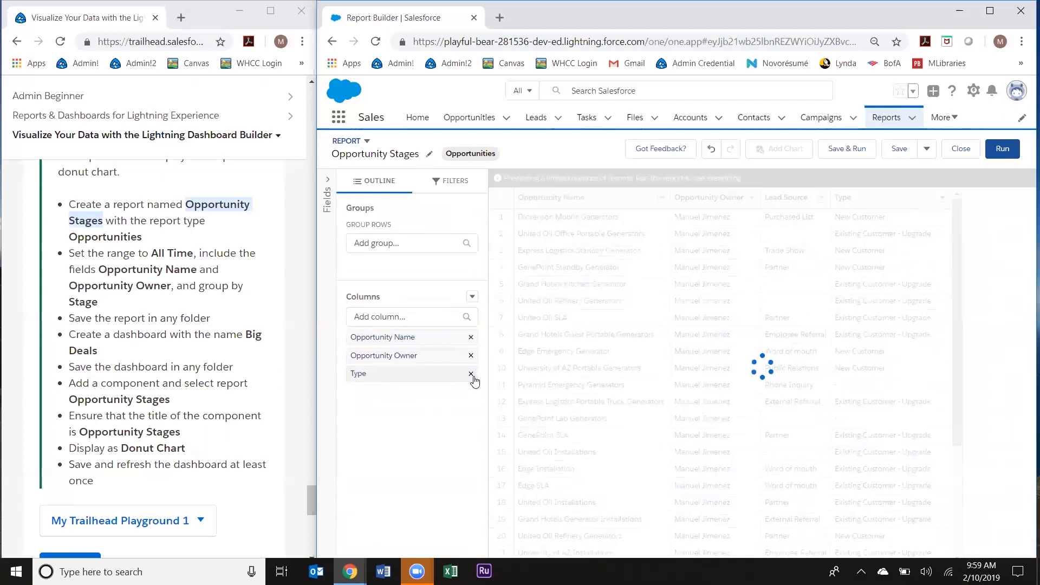
pyautogui.click(471, 373)
pyautogui.click(386, 243)
# Step: Group the Opportunity Stages report rows by Stage
pyautogui.write('stage')
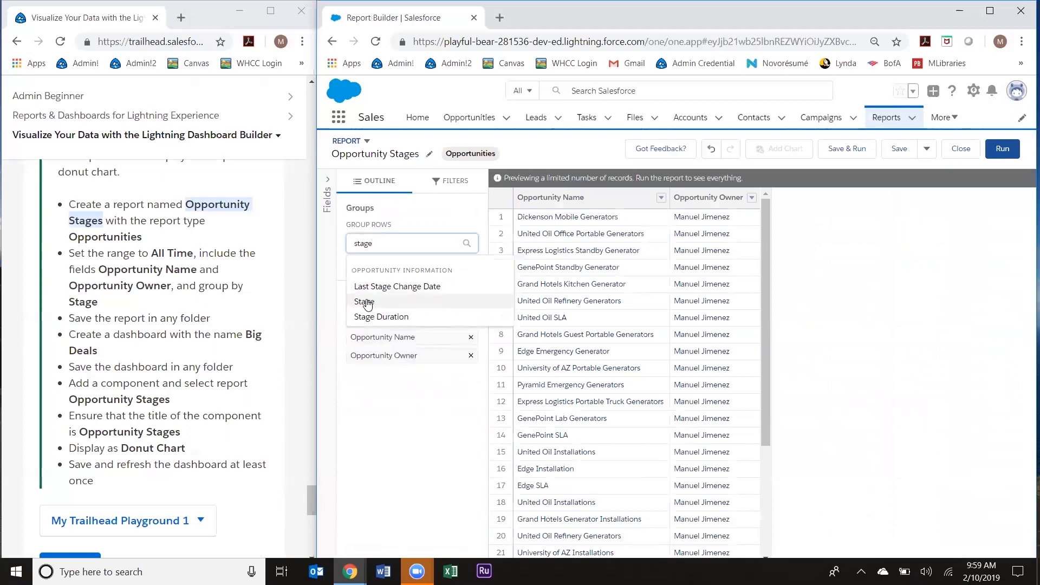
pyautogui.click(368, 303)
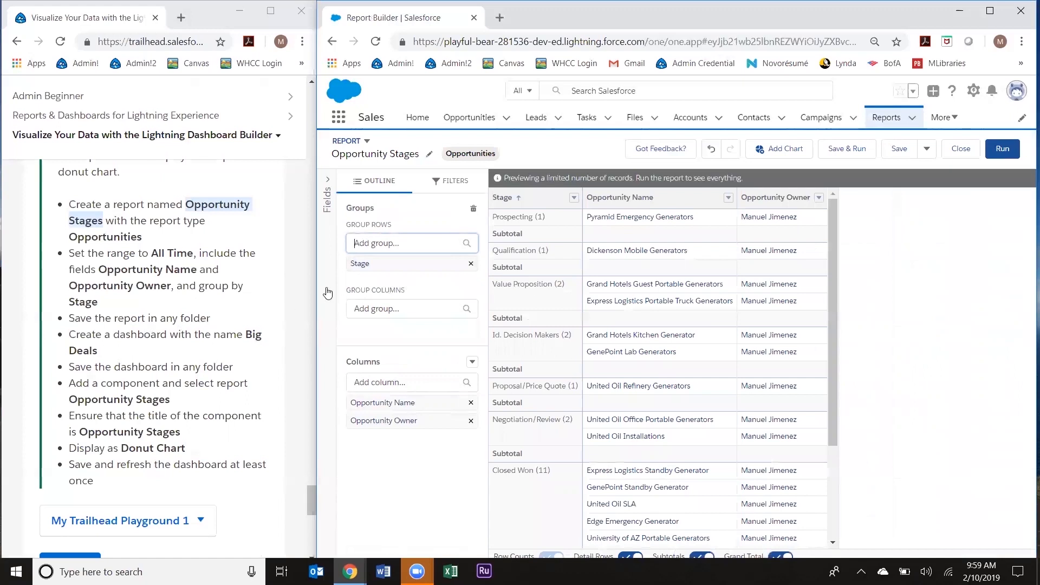
pyautogui.click(424, 282)
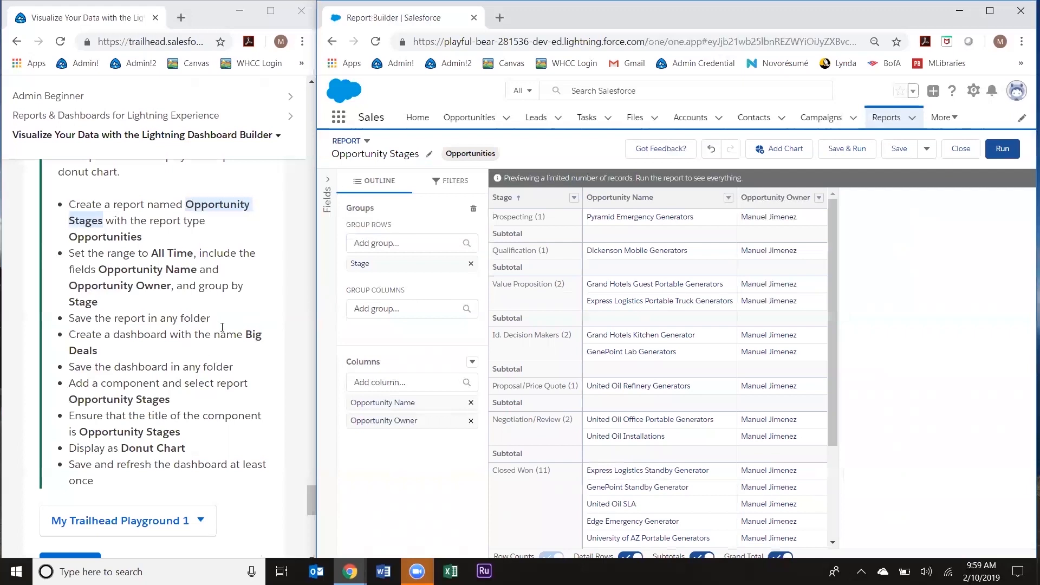
# Step: Save the Opportunity Stages report to Private Reports with an auto-generated unique name
pyautogui.click(892, 152)
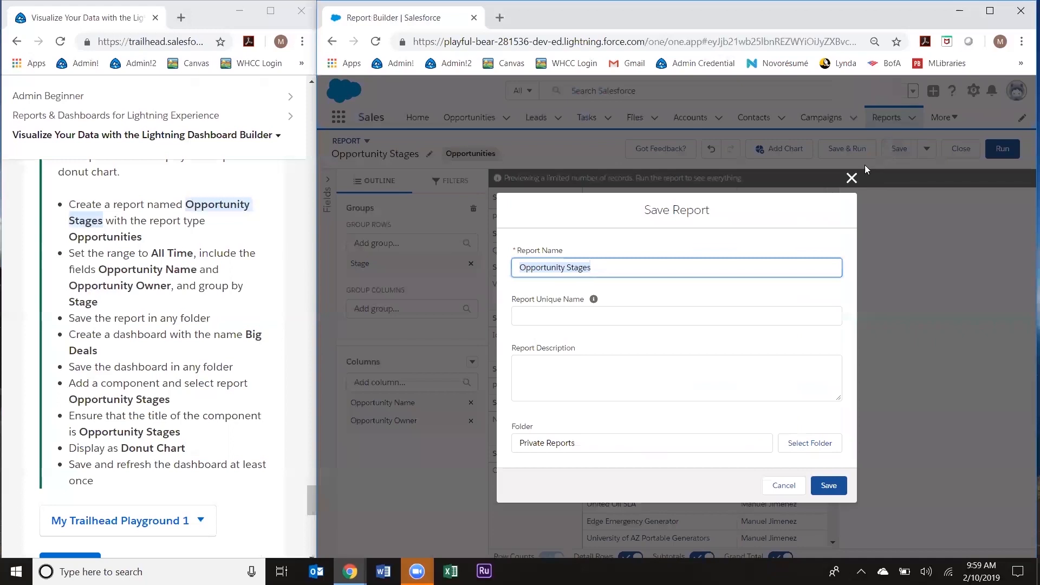
pyautogui.click(599, 316)
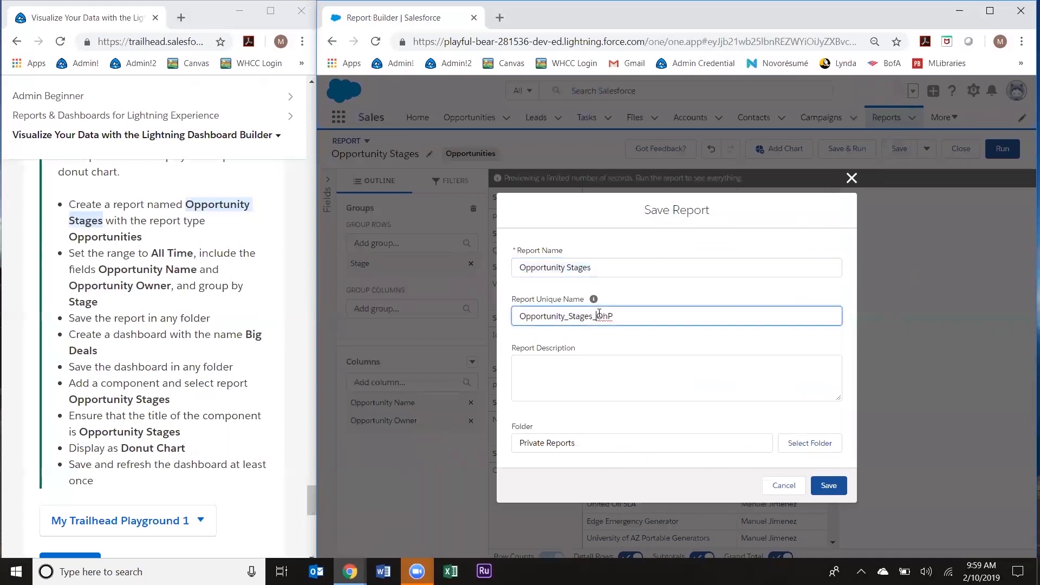
pyautogui.click(603, 414)
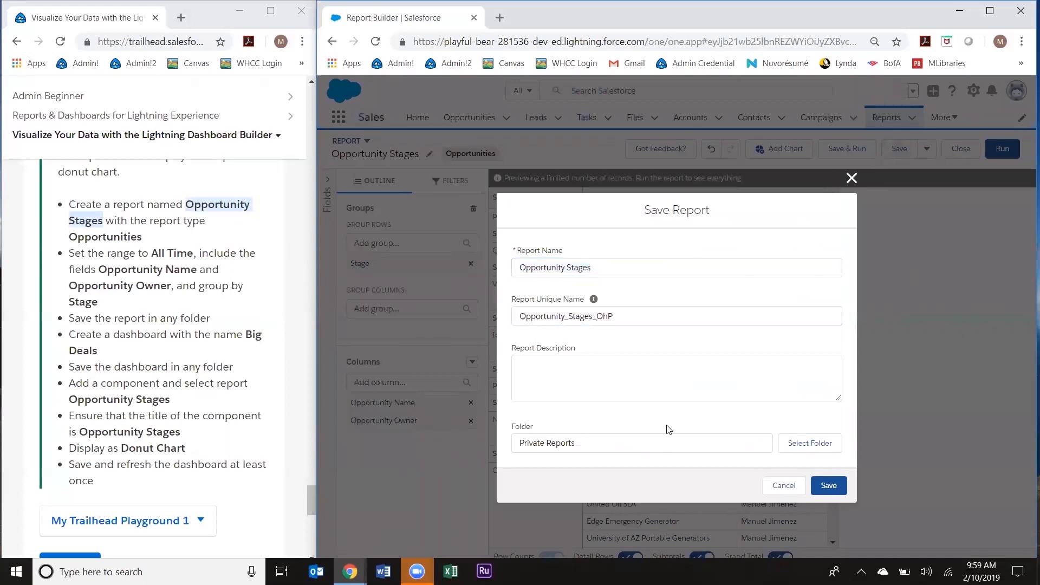
pyautogui.click(828, 486)
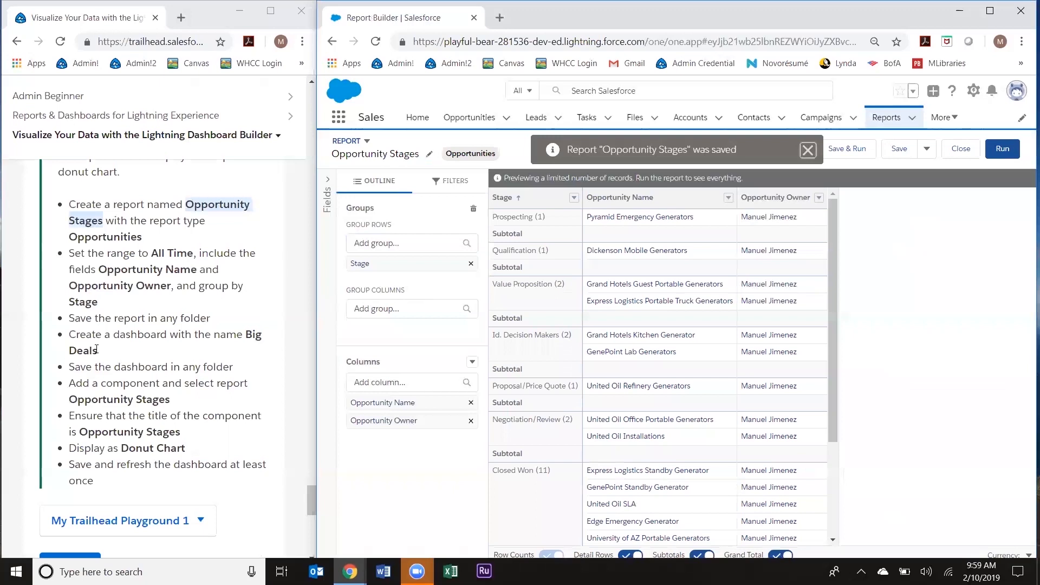
pyautogui.moveTo(97, 349); pyautogui.dragTo(70, 337)
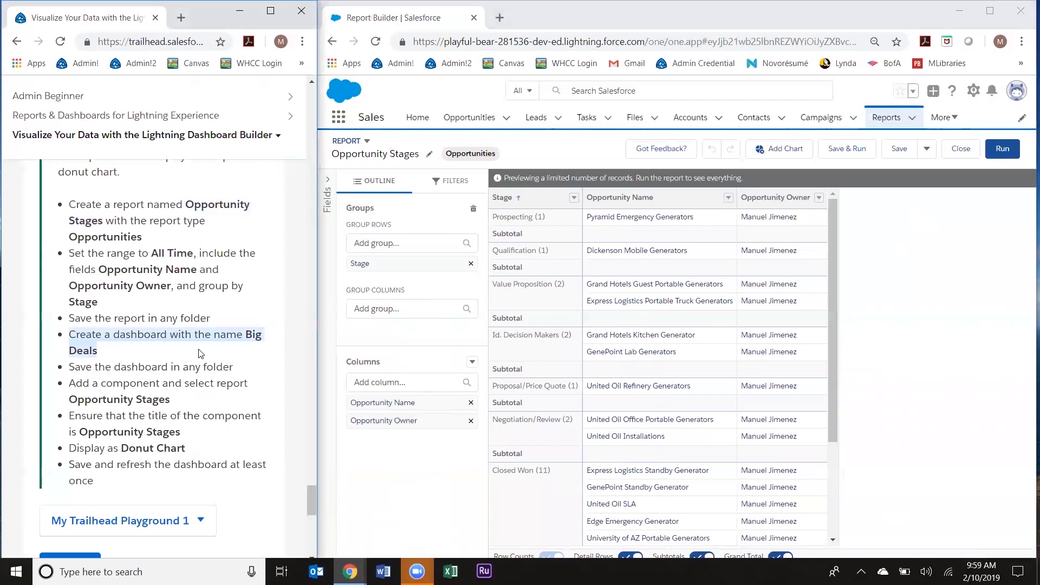
# Step: From the Dashboards list, create a new dashboard named 'Big Deals' by pasting the name
pyautogui.click(953, 124)
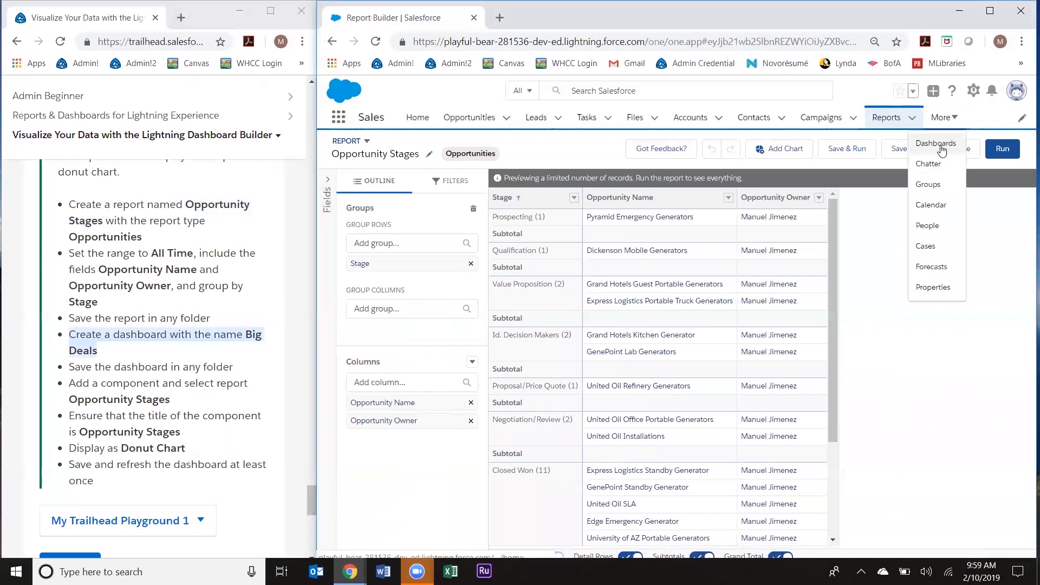
pyautogui.click(941, 147)
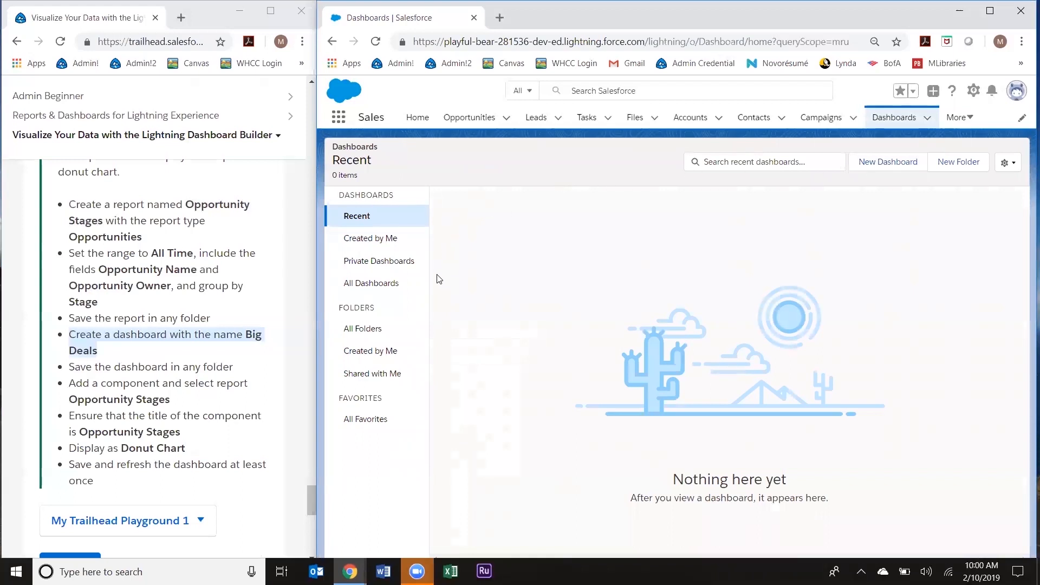
pyautogui.click(870, 163)
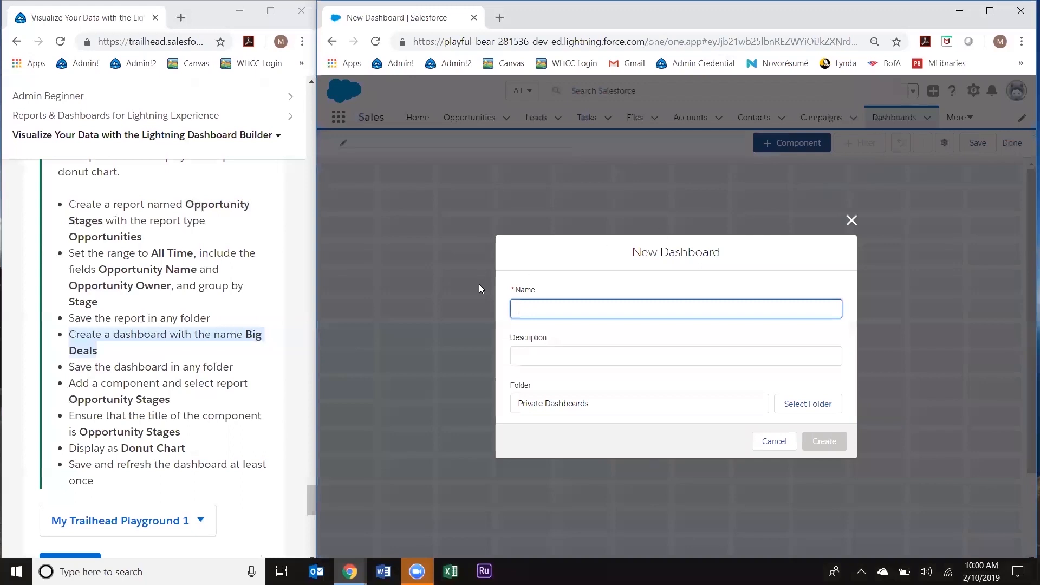
pyautogui.moveTo(247, 335); pyautogui.dragTo(172, 352)
pyautogui.hotkey('ctrl', 'c')
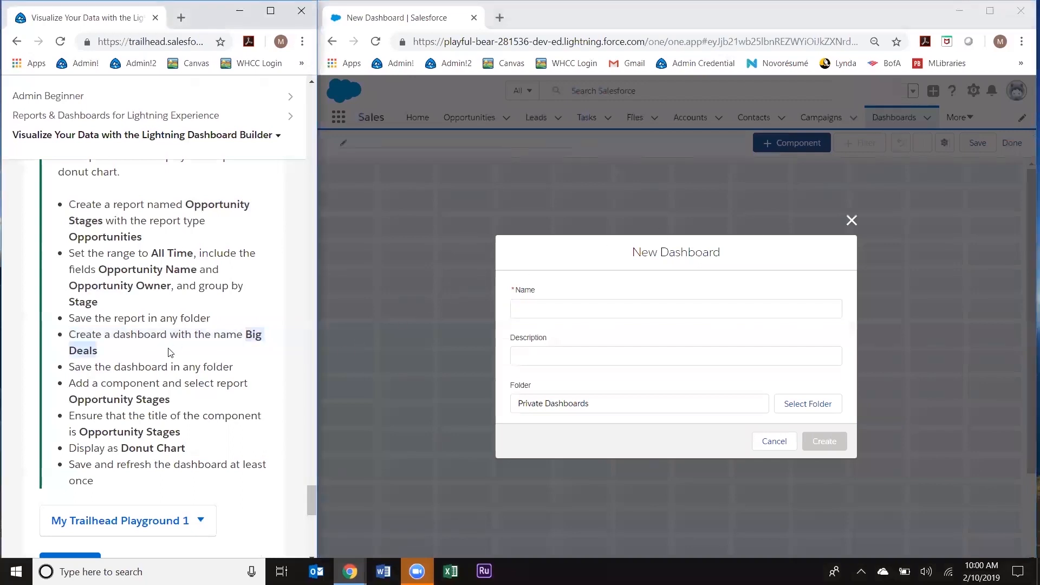
pyautogui.click(559, 316)
pyautogui.hotkey('ctrl', 'v')
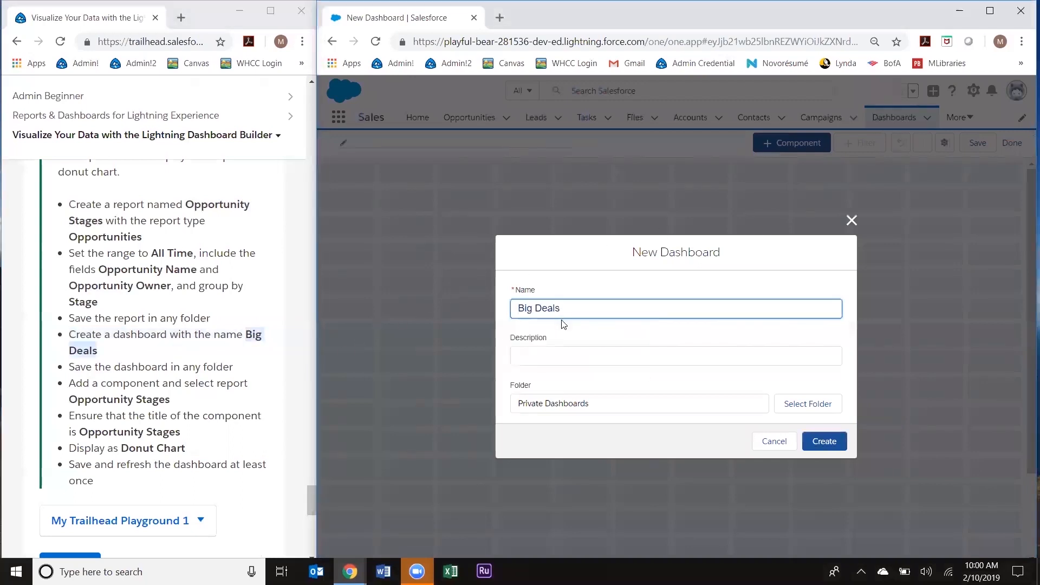
pyautogui.click(568, 326)
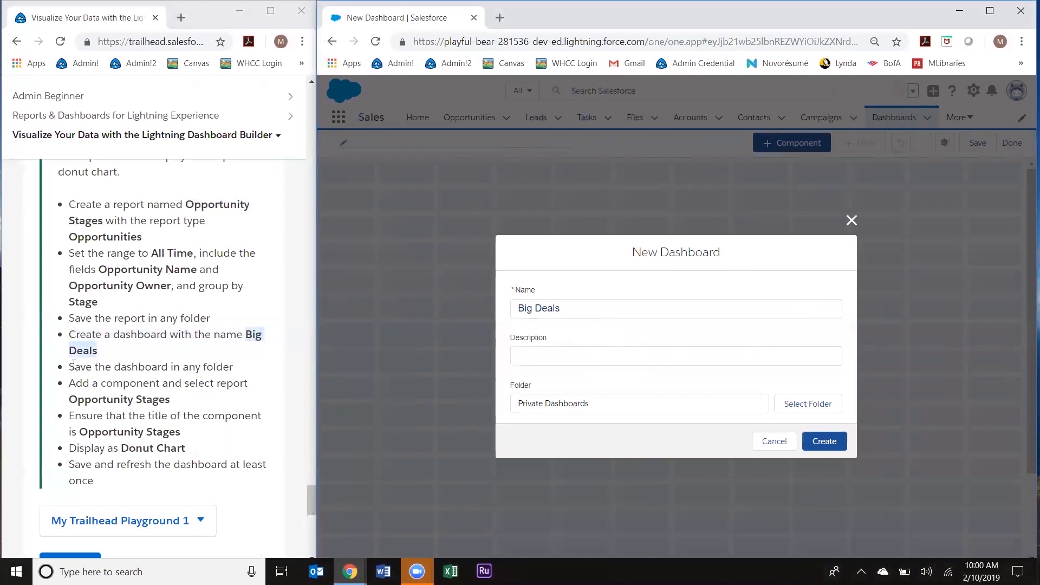
pyautogui.moveTo(74, 365); pyautogui.dragTo(242, 374)
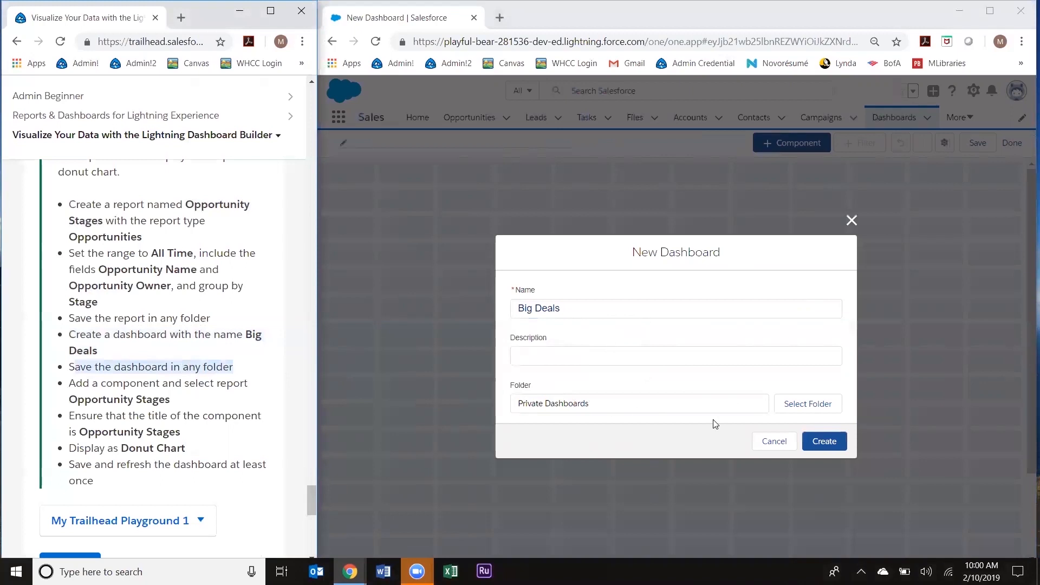
pyautogui.click(822, 442)
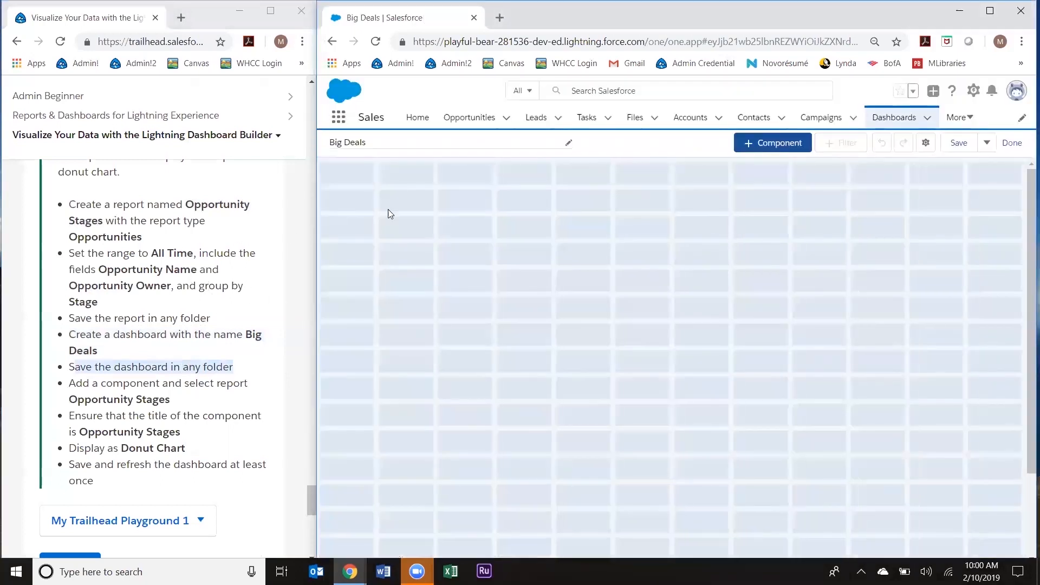
# Step: Add a dashboard component based on the Opportunity Stages report
pyautogui.moveTo(72, 382); pyautogui.dragTo(166, 399)
pyautogui.click(167, 399)
pyautogui.click(755, 144)
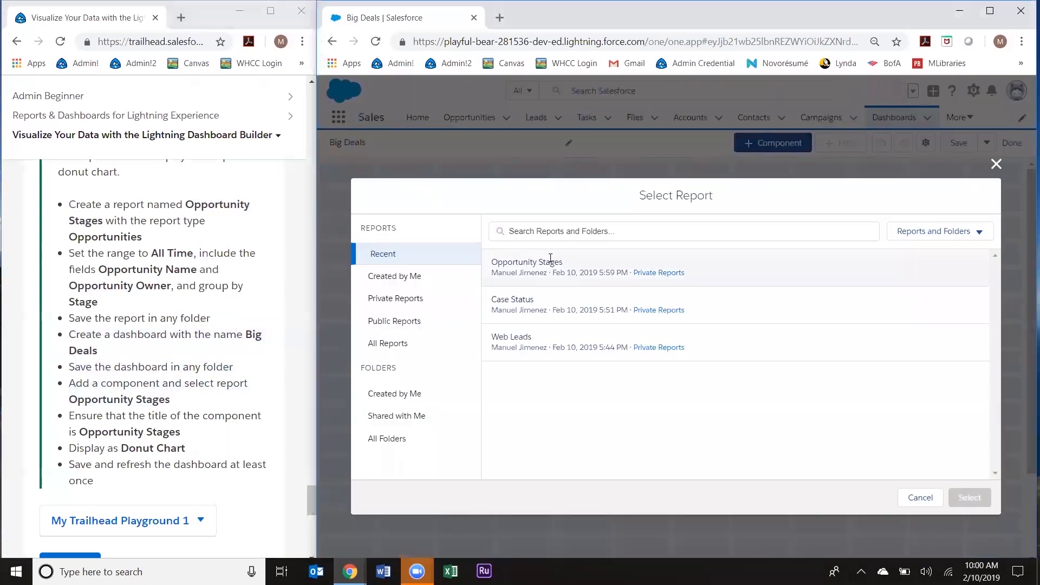
pyautogui.click(529, 261)
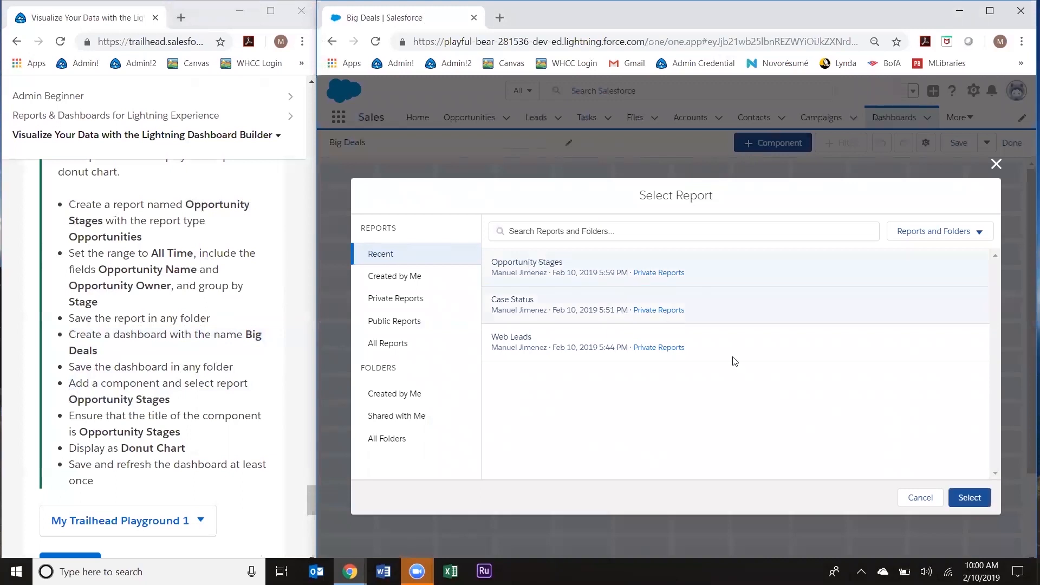
pyautogui.click(968, 498)
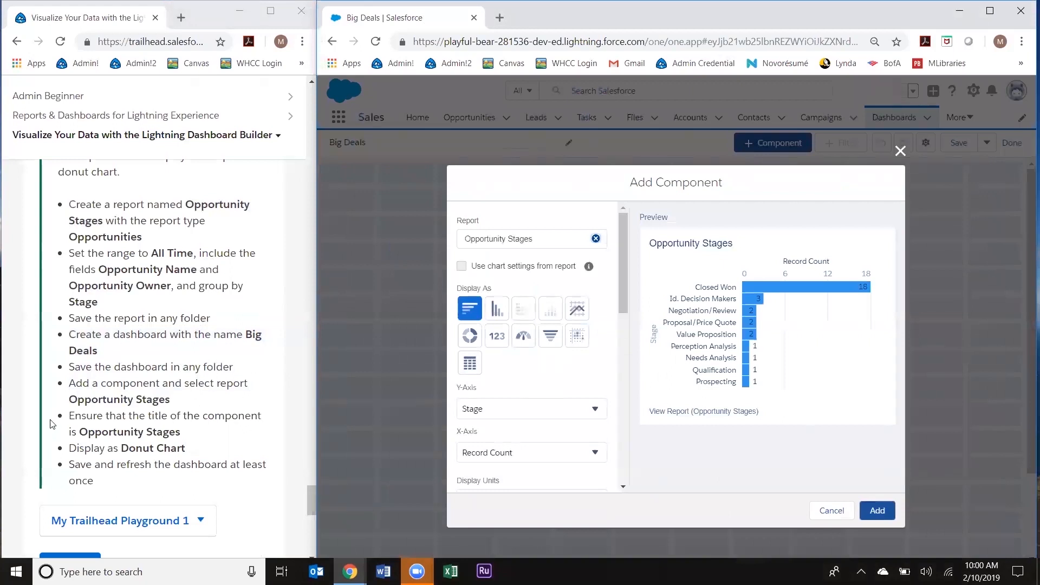
# Step: Display the Opportunity Stages component as a Donut Chart and add it to the dashboard
pyautogui.moveTo(72, 410); pyautogui.dragTo(180, 432)
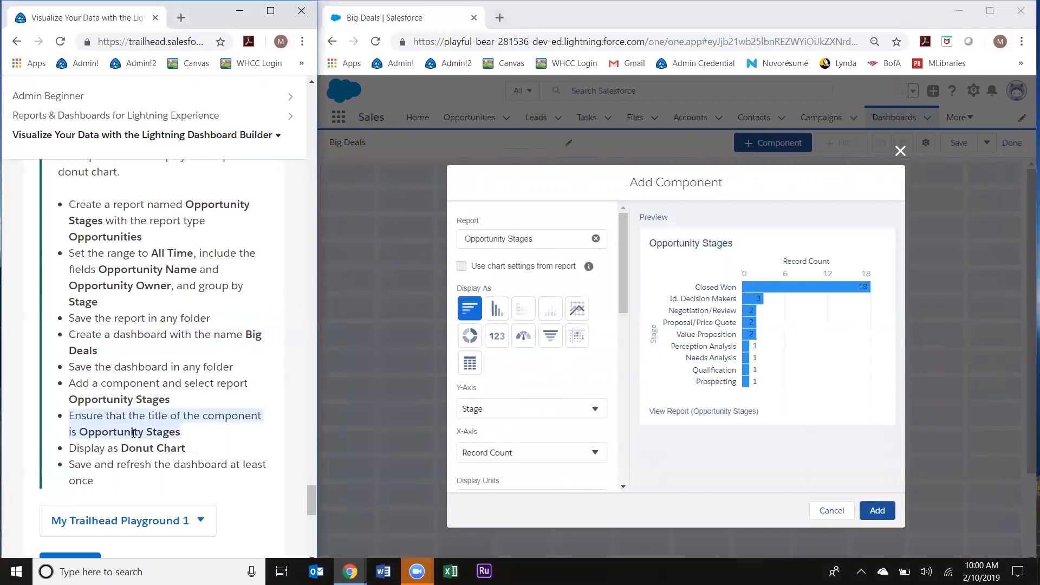
pyautogui.click(124, 450)
pyautogui.moveTo(70, 449); pyautogui.dragTo(186, 449)
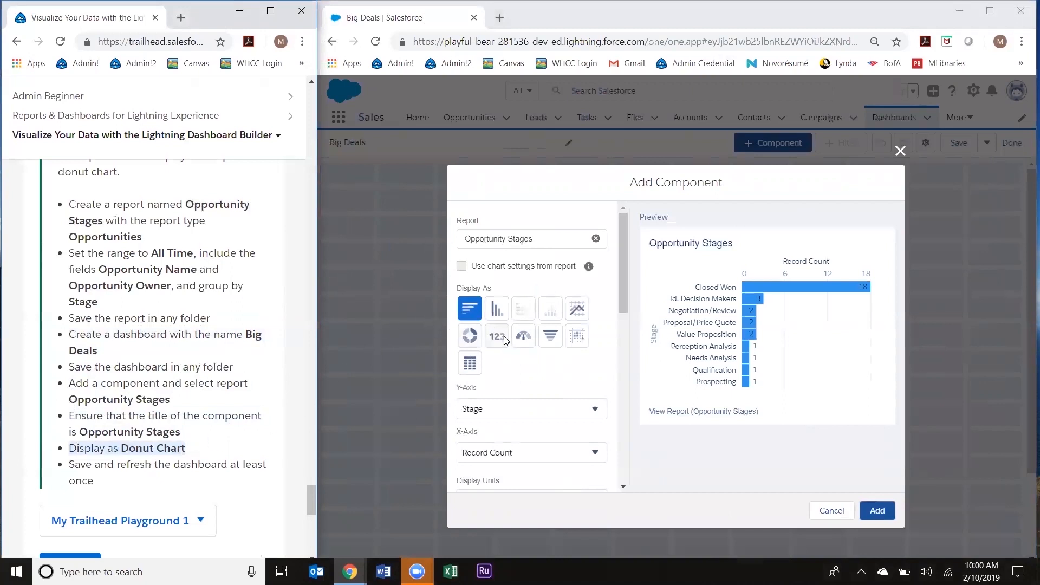
pyautogui.click(470, 337)
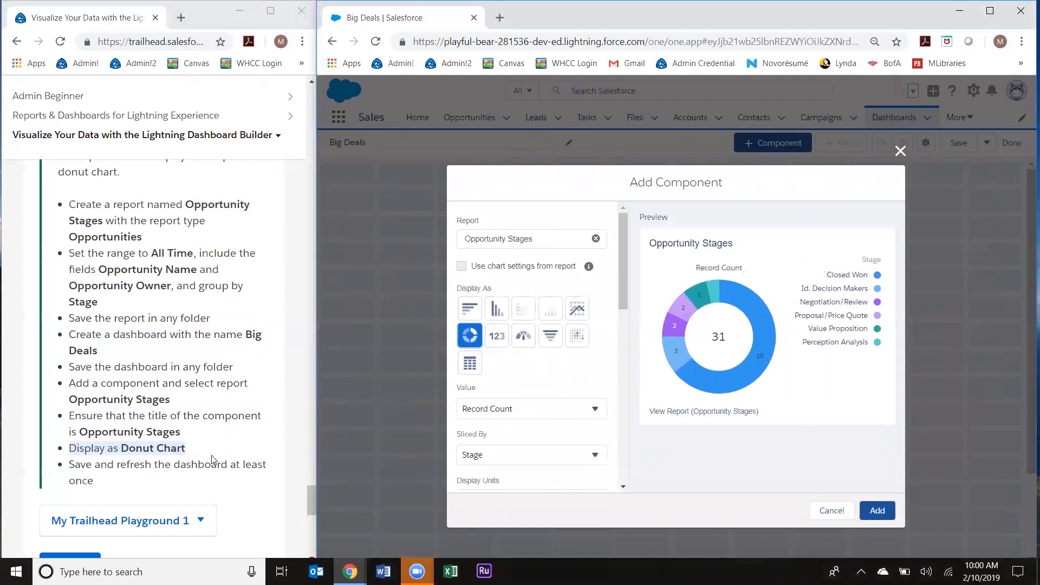
pyautogui.scroll(-2, 211, 460)
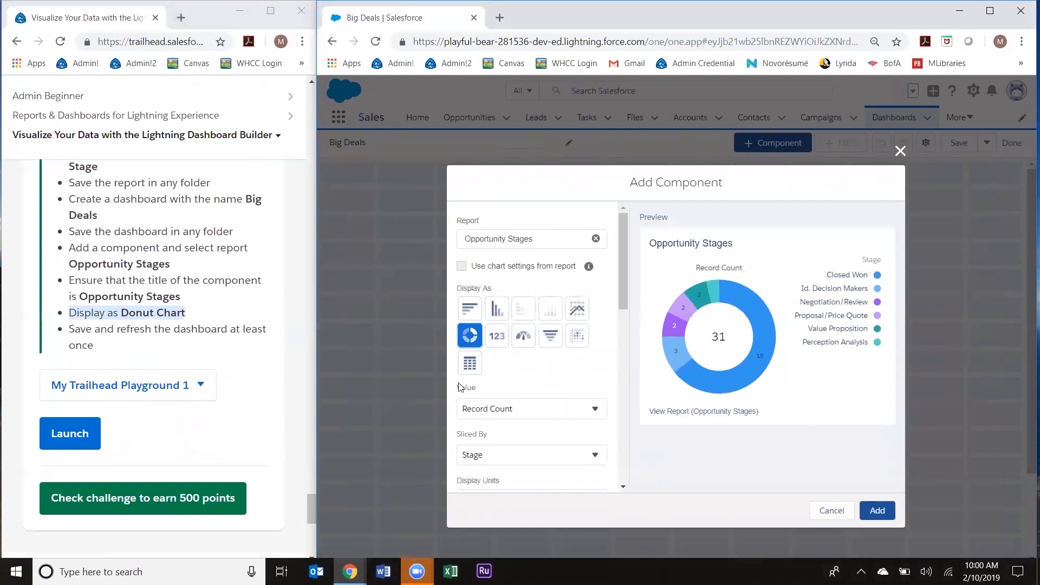
pyautogui.scroll(-3, 460, 387)
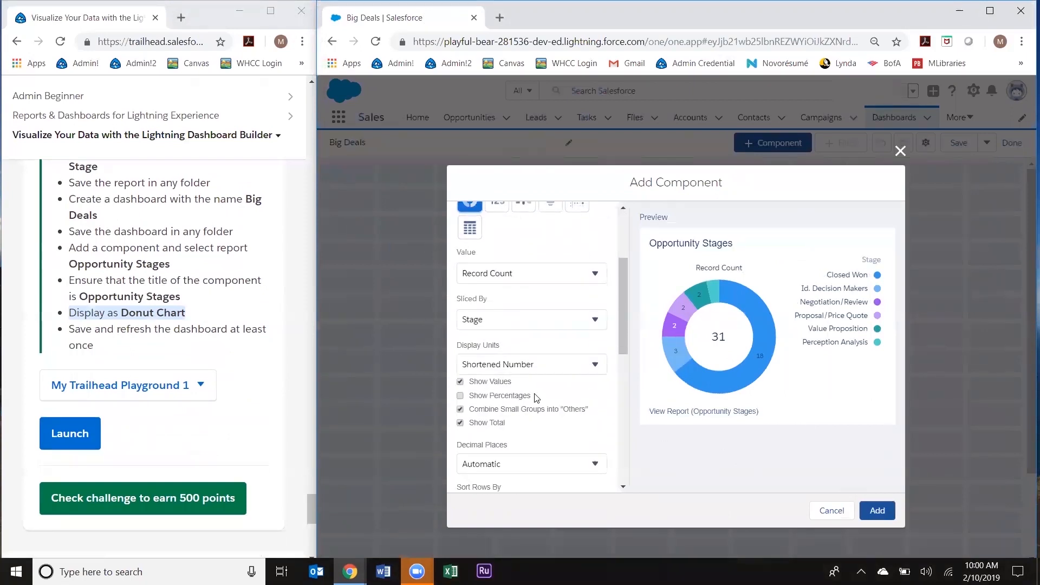
pyautogui.scroll(-5, 539, 384)
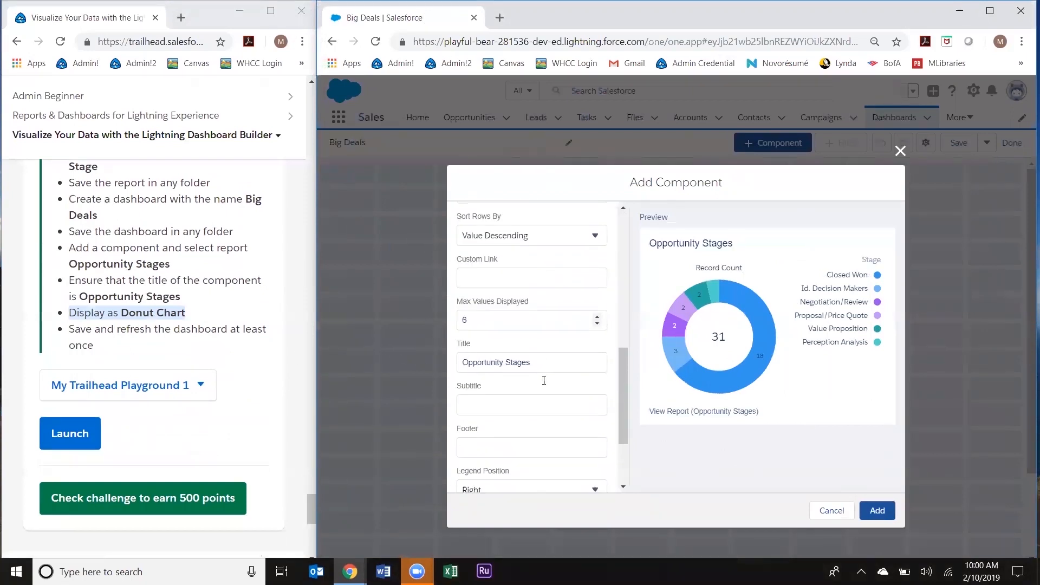
pyautogui.scroll(-2, 568, 396)
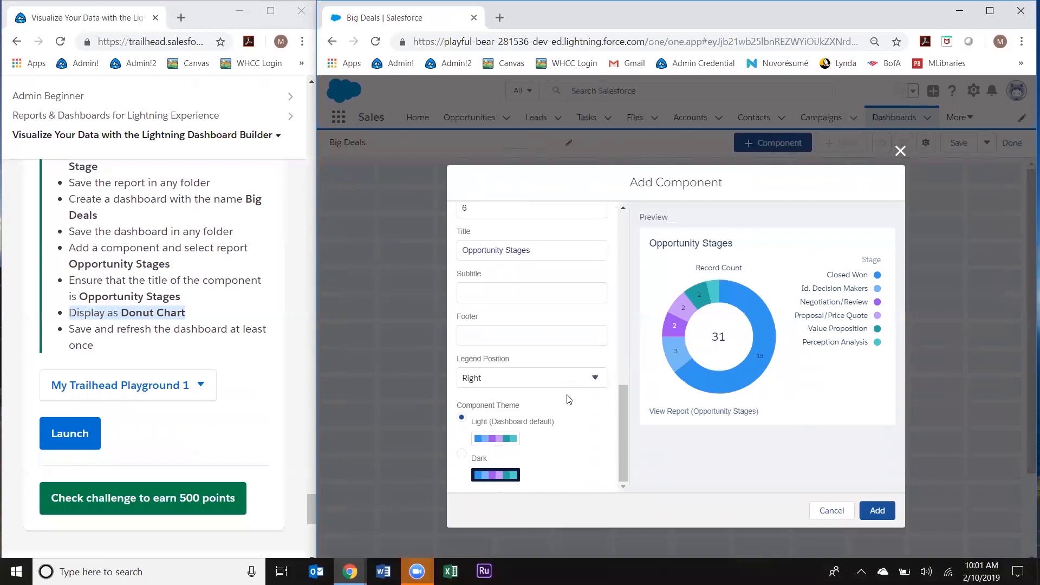
pyautogui.click(877, 510)
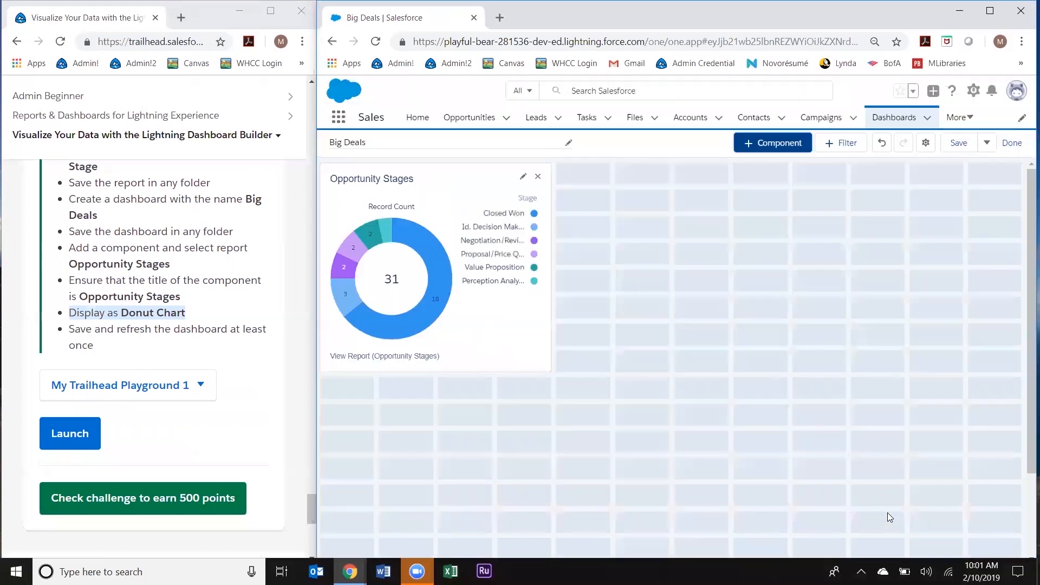
# Step: Save the Big Deals dashboard, reload the page, and submit the Trailhead challenge check for 500 points
pyautogui.click(515, 350)
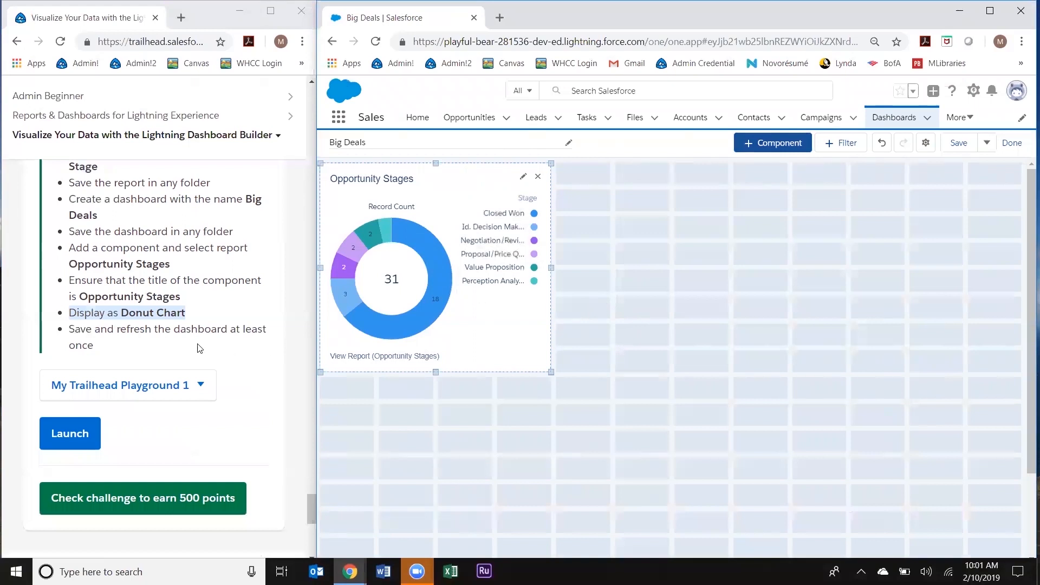
pyautogui.click(197, 329)
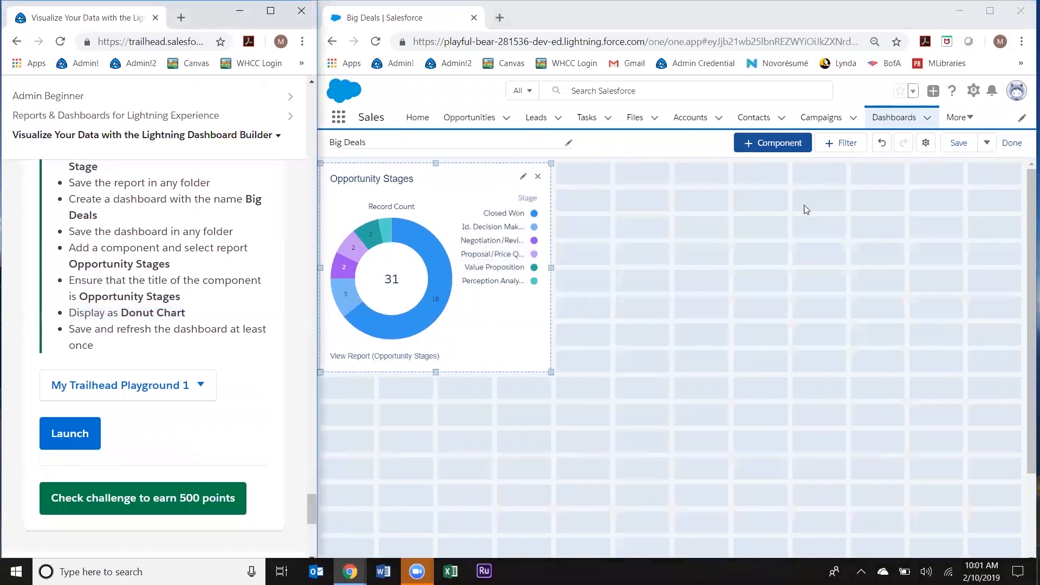
pyautogui.click(958, 142)
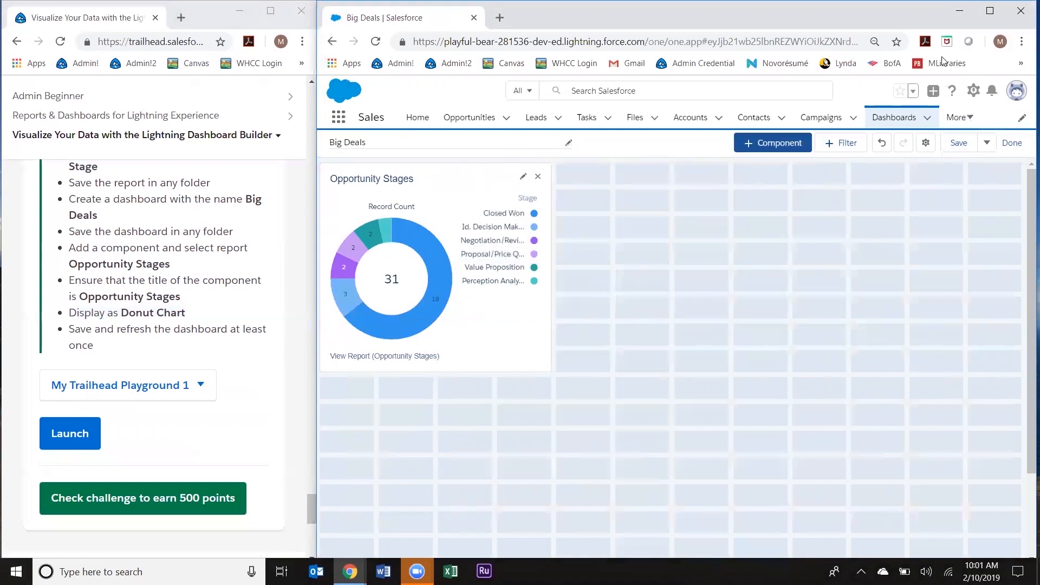
pyautogui.click(375, 42)
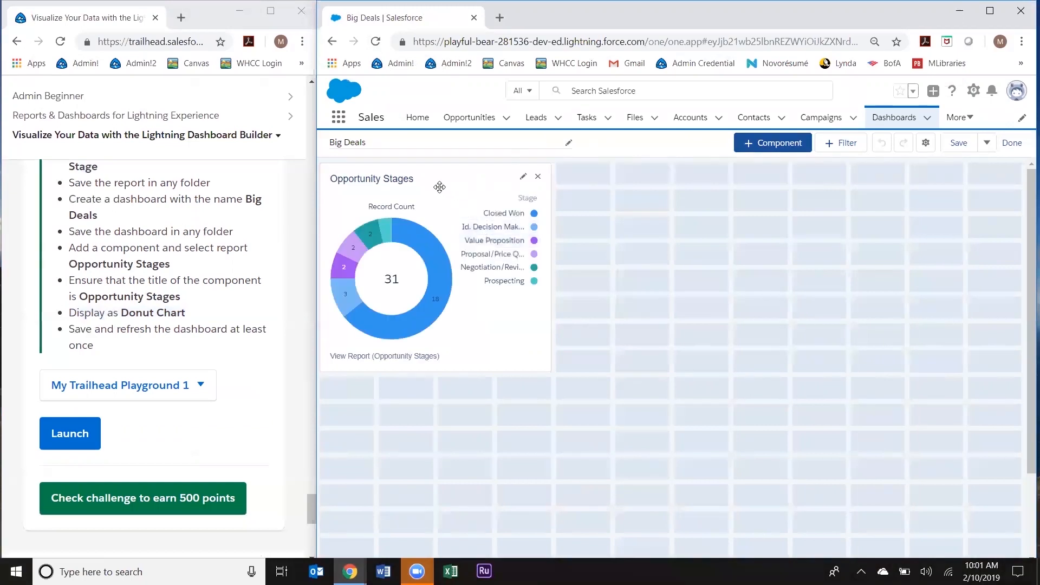
pyautogui.click(183, 505)
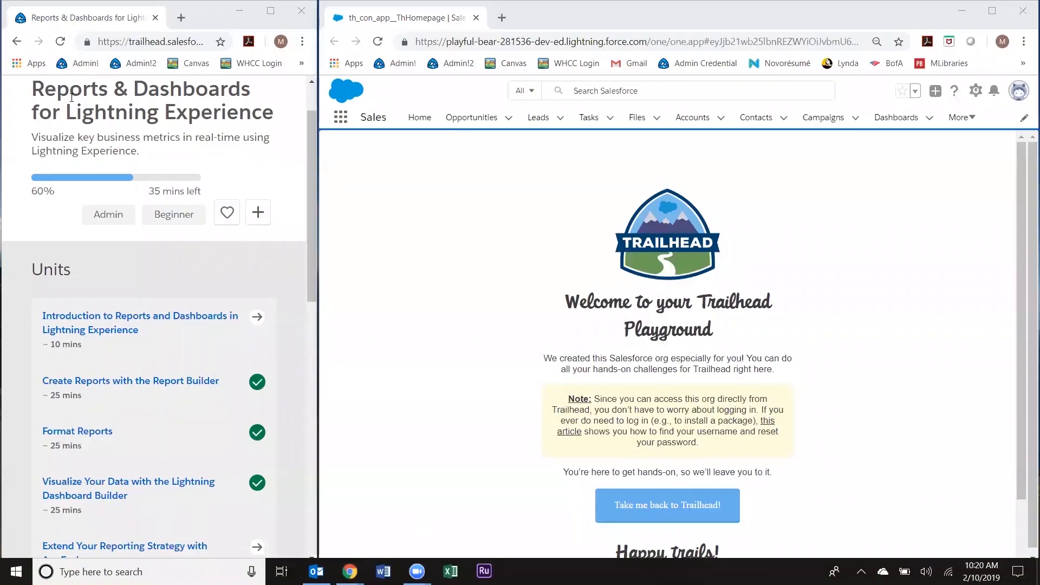
# Step: Open the Extend Your Reporting Strategy with AppExchange unit and scroll to its Modify an AppExchange dashboard challenge
pyautogui.scroll(-1, 281, 250)
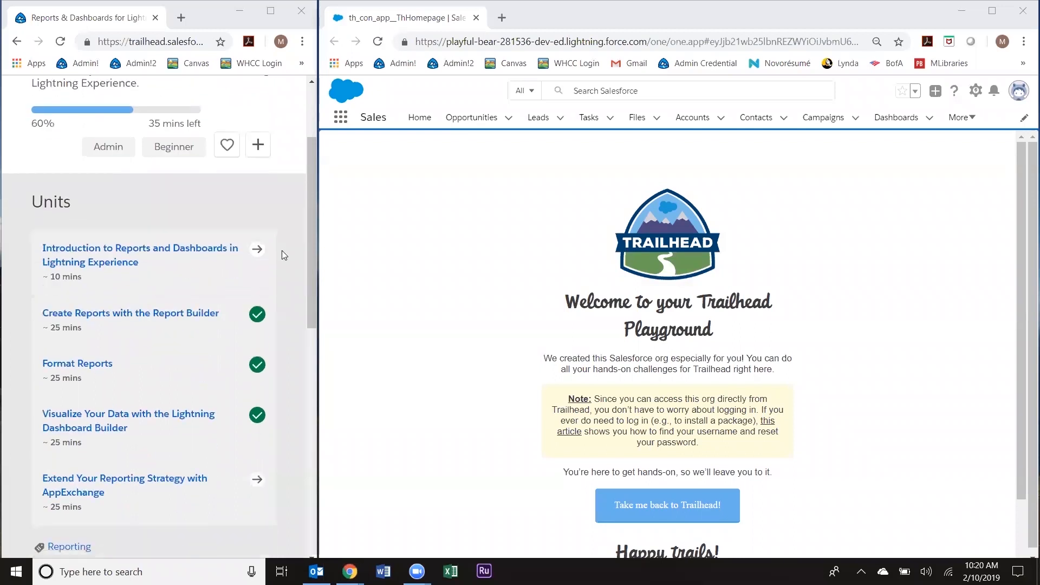
pyautogui.click(179, 491)
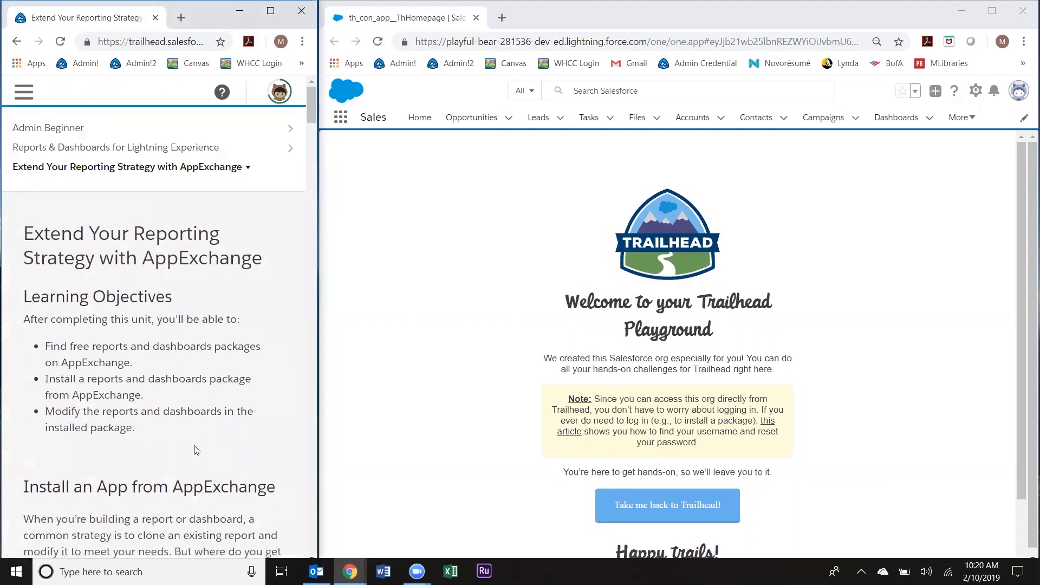
pyautogui.scroll(-1, 200, 449)
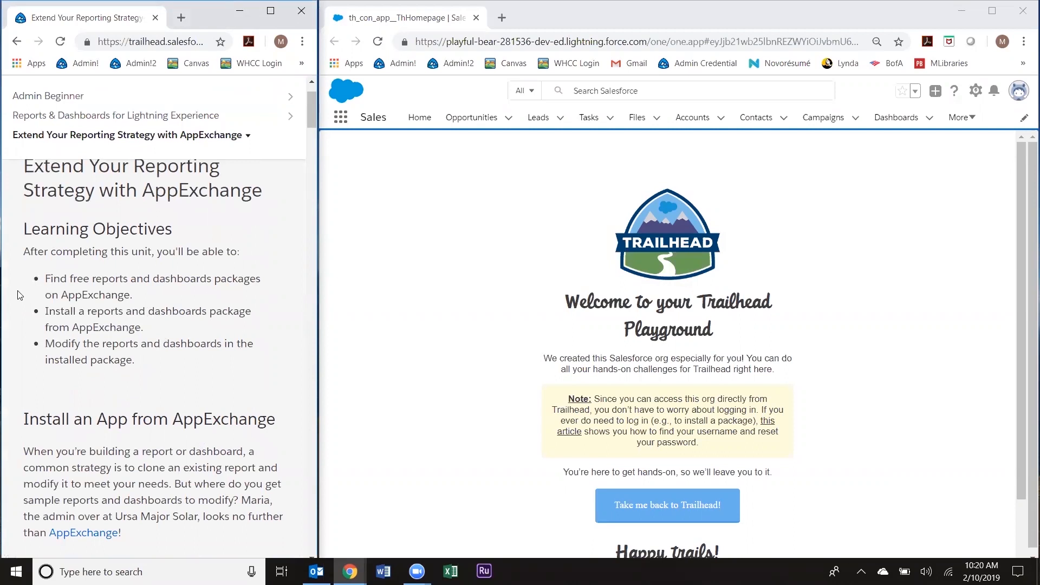
pyautogui.scroll(-3, 17, 294)
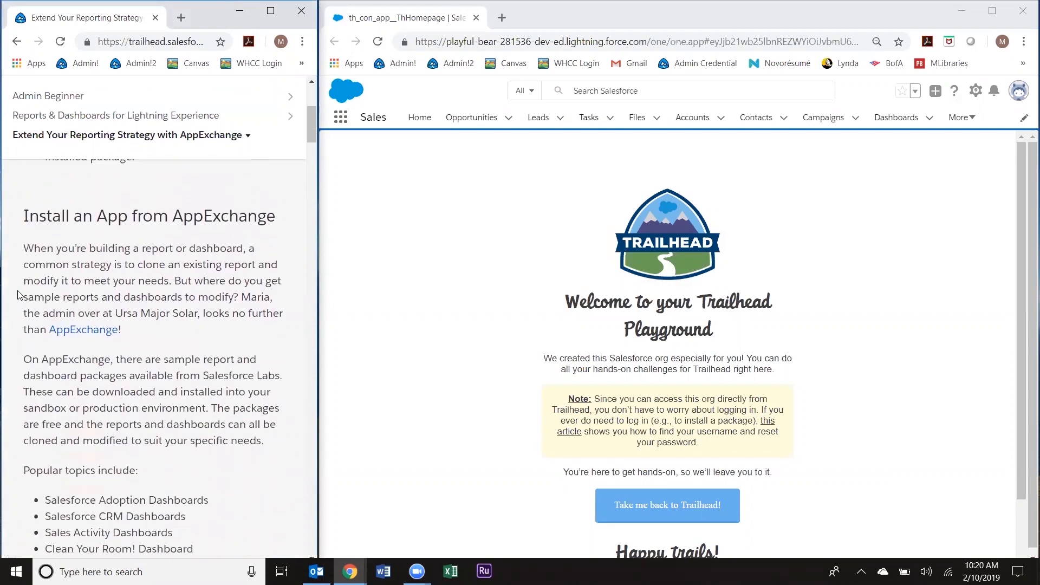
pyautogui.scroll(-1, 18, 294)
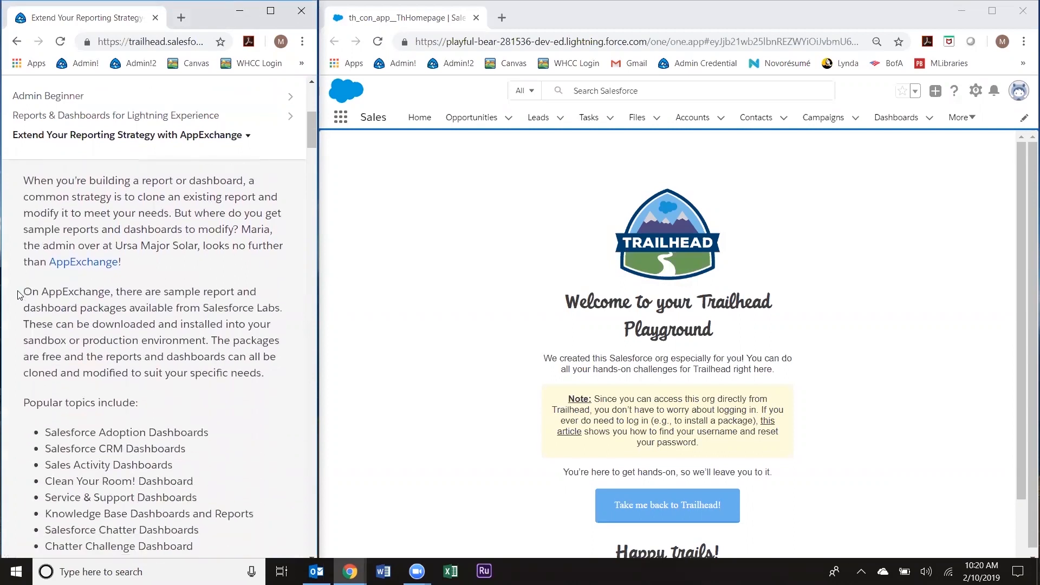
pyautogui.scroll(-8, 18, 294)
pyautogui.scroll(-8, 18, 295)
pyautogui.scroll(-5, 18, 294)
pyautogui.scroll(-6, 19, 294)
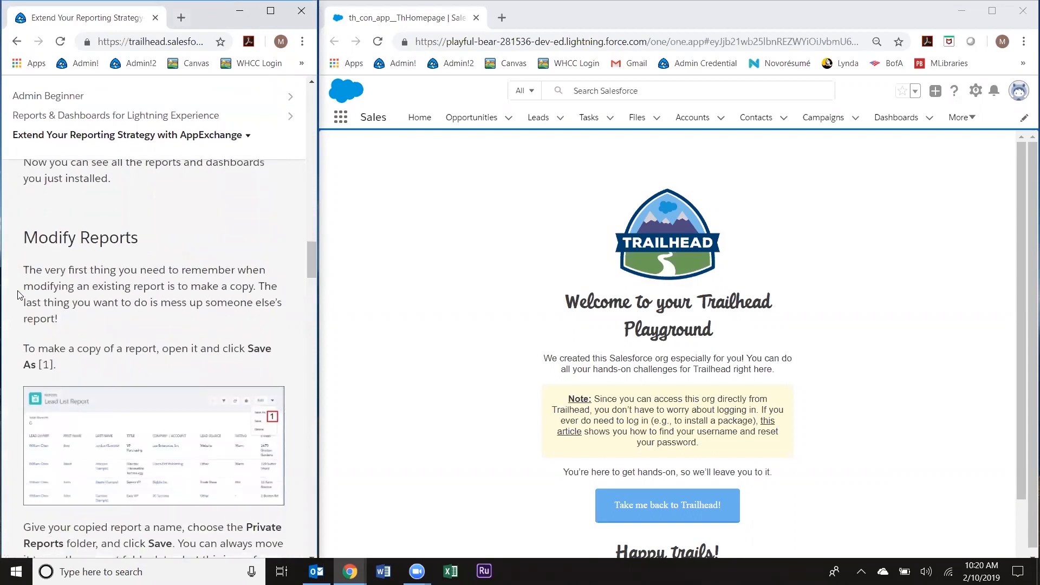
pyautogui.moveTo(310, 270); pyautogui.dragTo(311, 265)
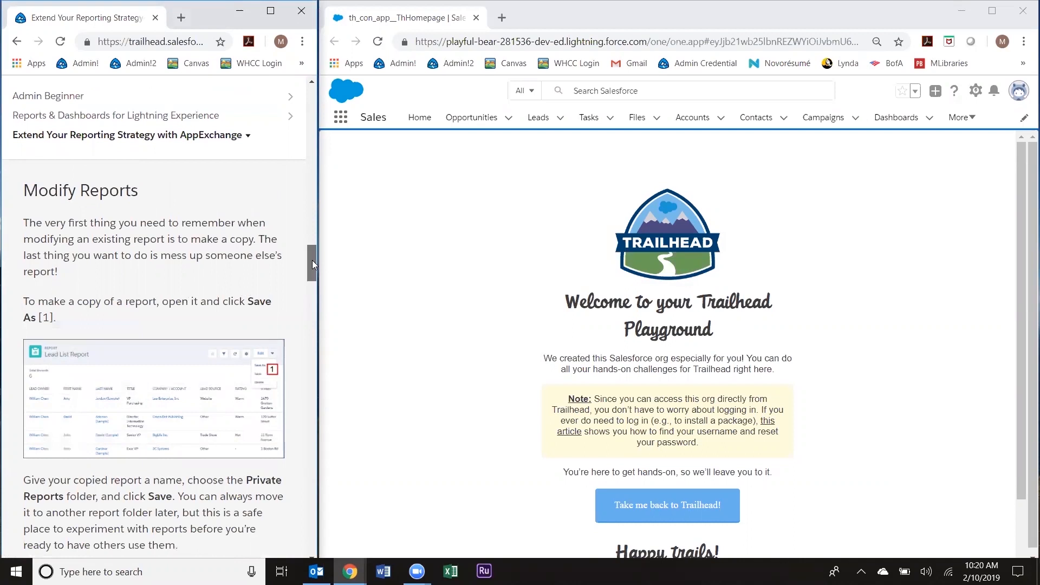
pyautogui.moveTo(311, 261); pyautogui.dragTo(304, 342)
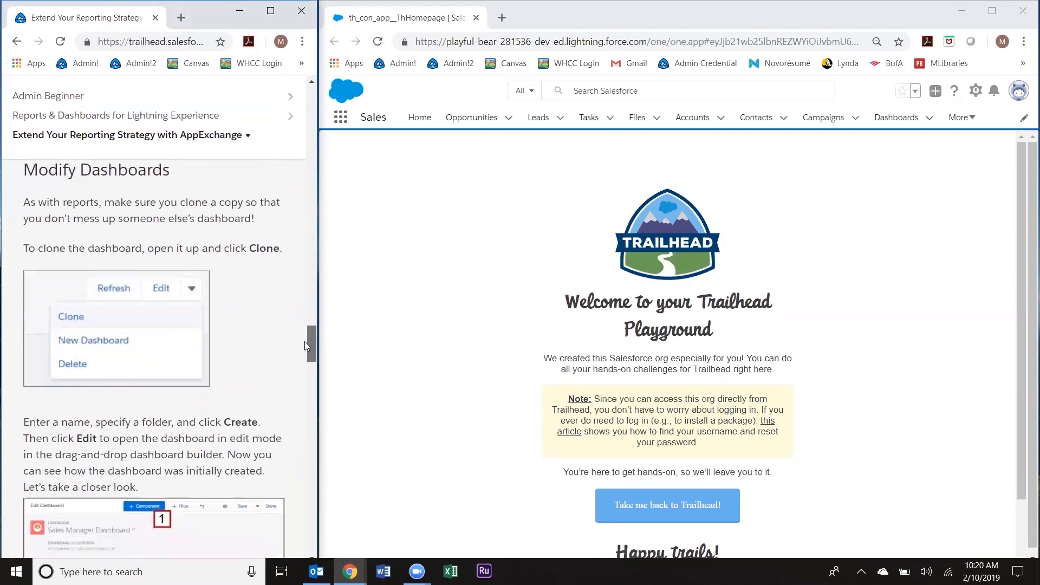
pyautogui.moveTo(304, 345); pyautogui.dragTo(300, 481)
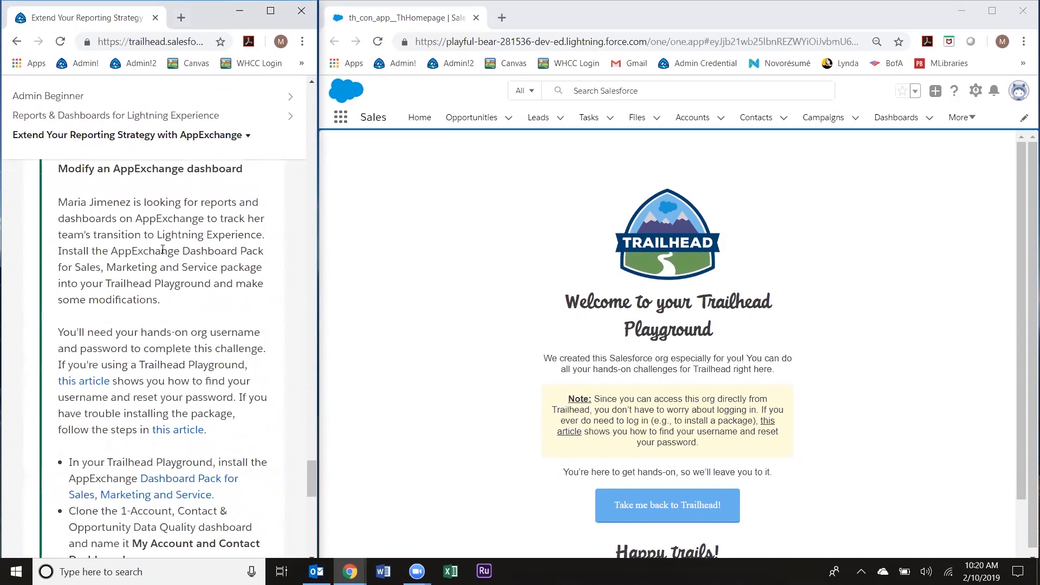
# Step: Read the challenge instructions, marking the note that the org username and password are needed
pyautogui.moveTo(58, 332); pyautogui.dragTo(265, 348)
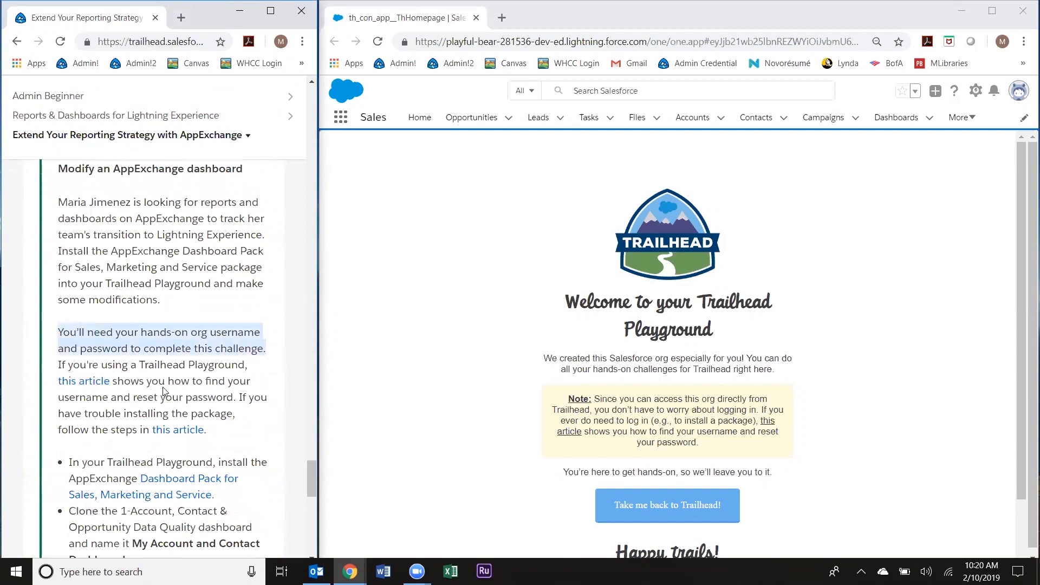
pyautogui.scroll(-1, 117, 316)
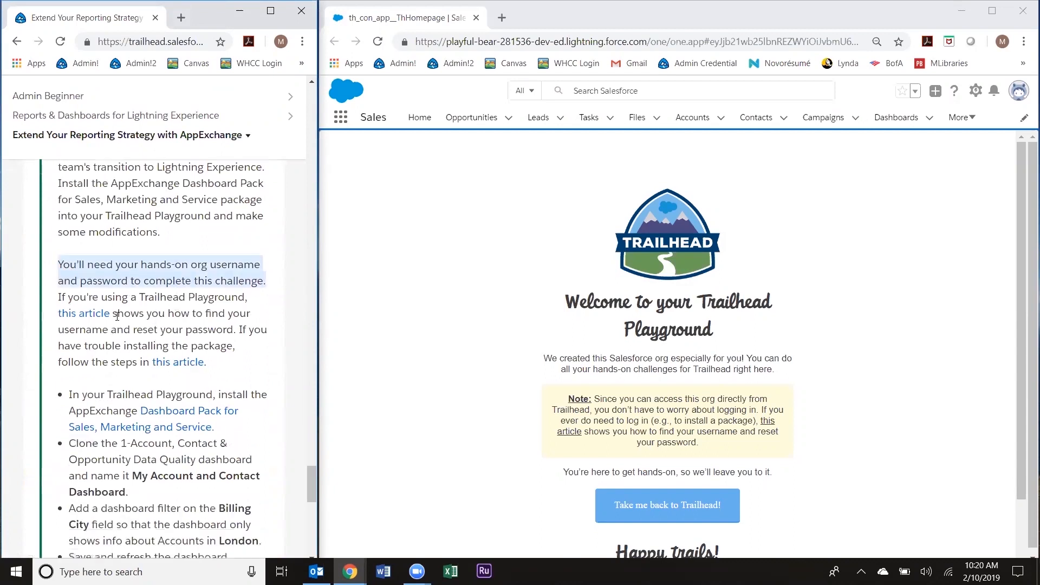
pyautogui.moveTo(117, 315); pyautogui.dragTo(58, 314)
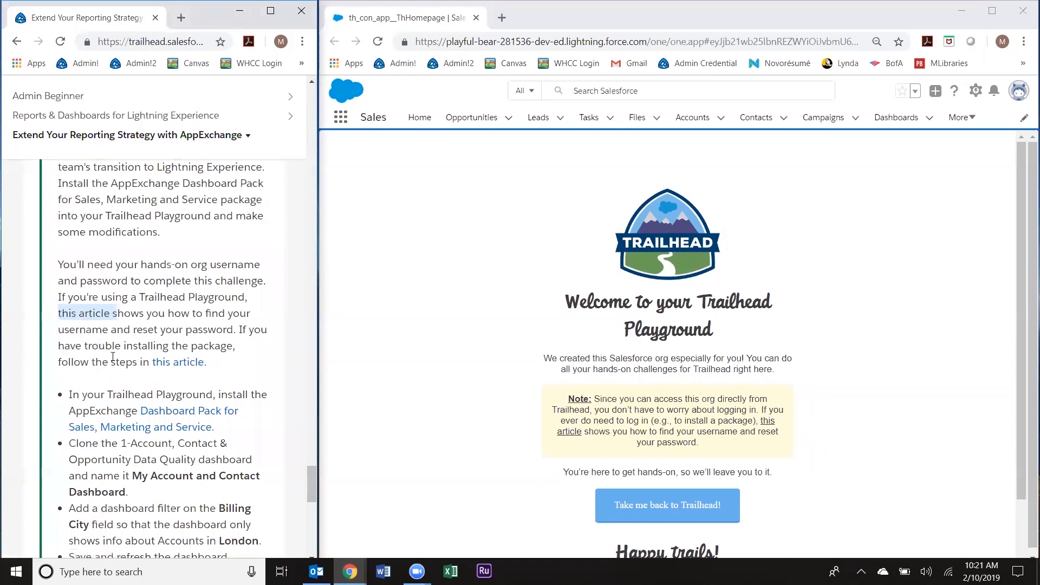
pyautogui.click(169, 330)
pyautogui.scroll(-2, 164, 342)
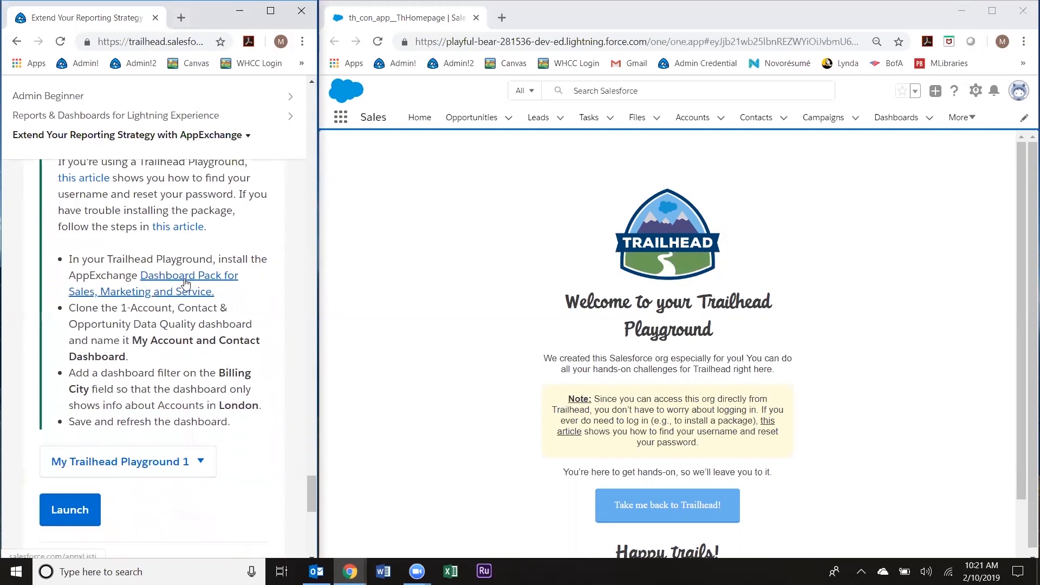
# Step: Open the Dashboard Pack for Sales, Marketing and Service listing in a new tab and switch to it
pyautogui.click(217, 281)
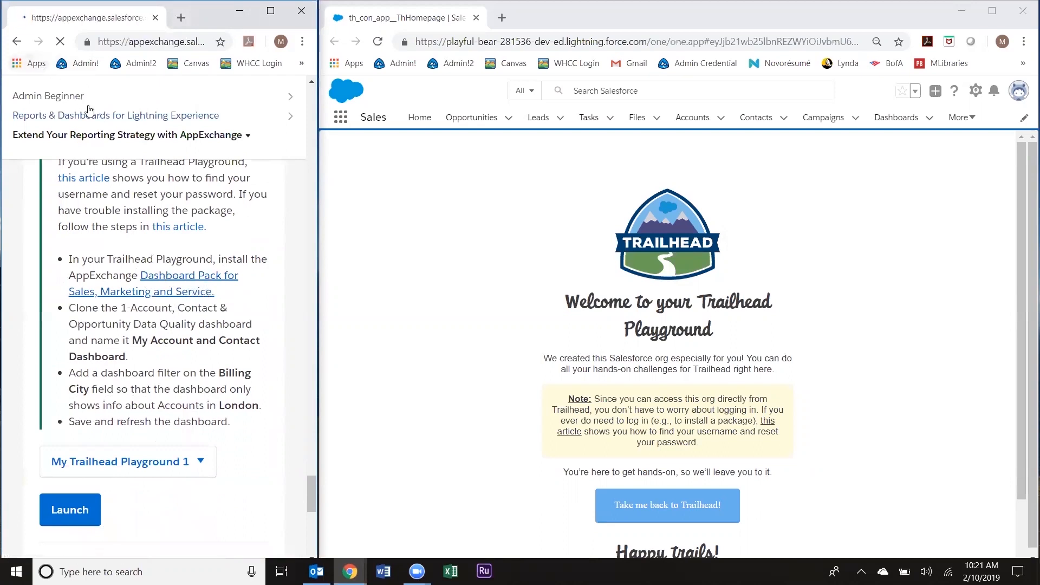
pyautogui.click(16, 42)
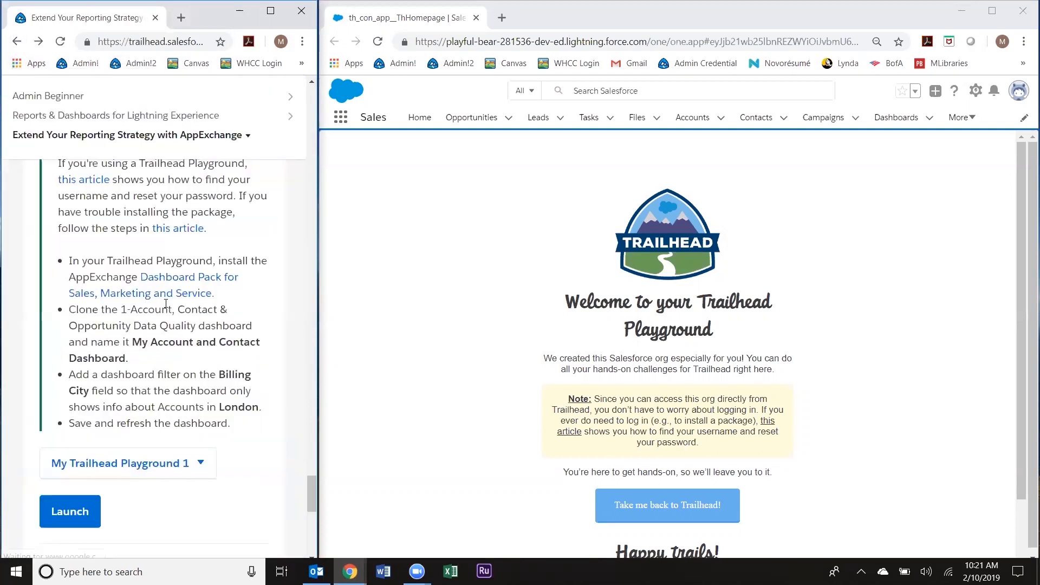
pyautogui.rightClick(170, 294)
pyautogui.click(185, 302)
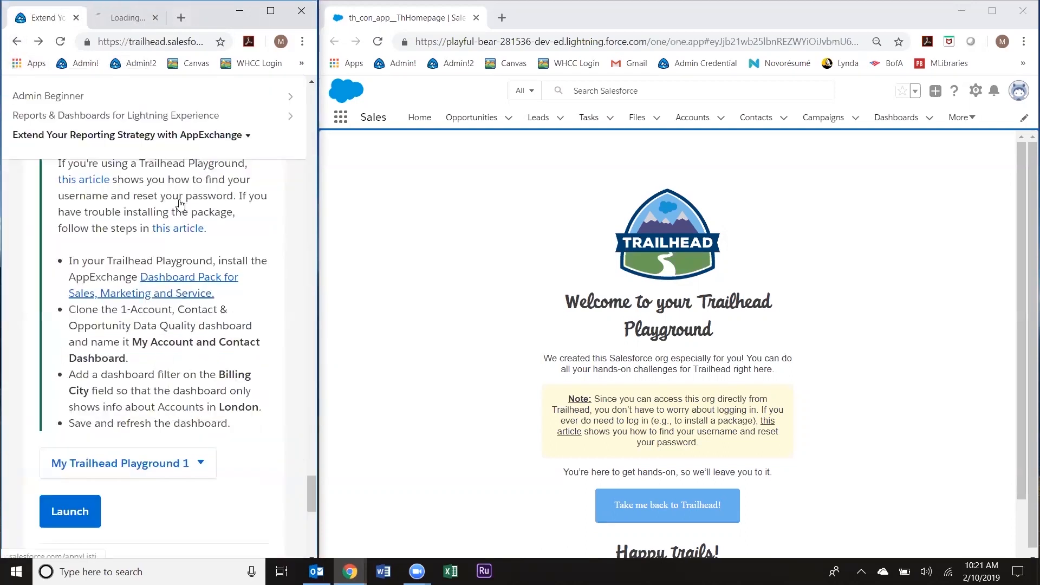
pyautogui.click(126, 17)
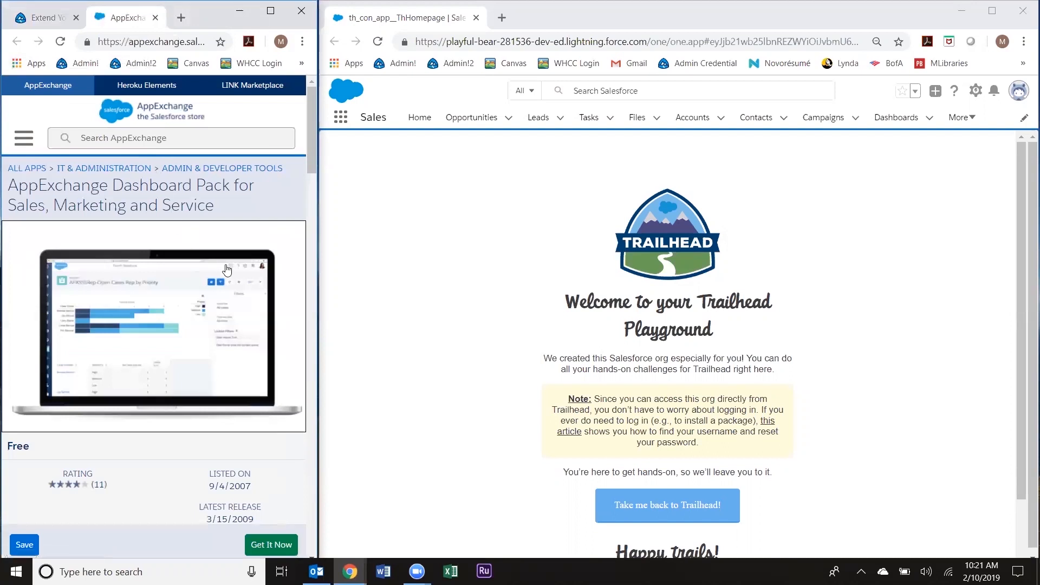
# Step: Maximize the AppExchange window, choose Get It Now for the Dashboard Pack, and log in with Salesforce
pyautogui.click(272, 12)
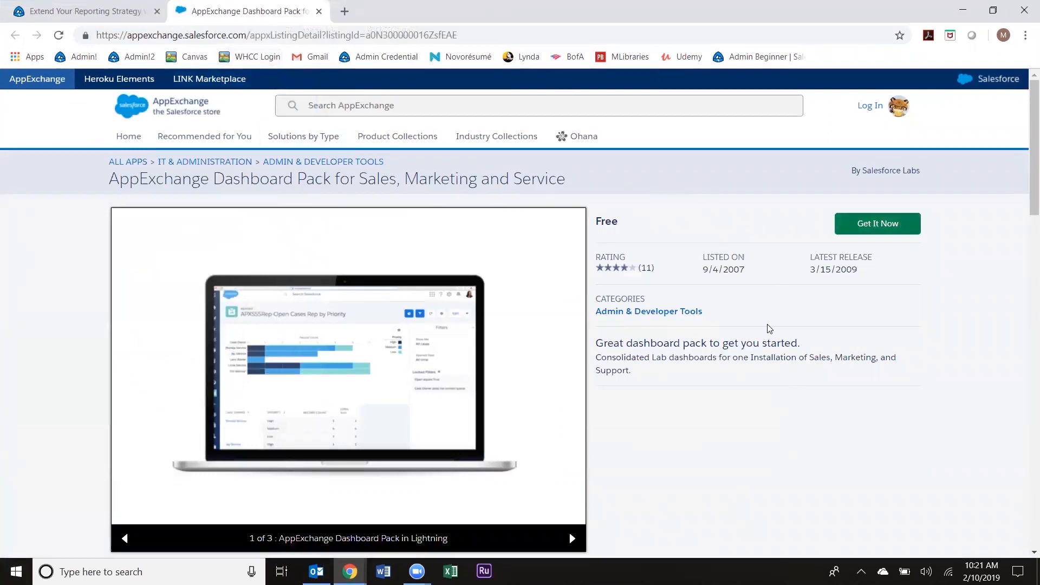
pyautogui.scroll(-8, 785, 399)
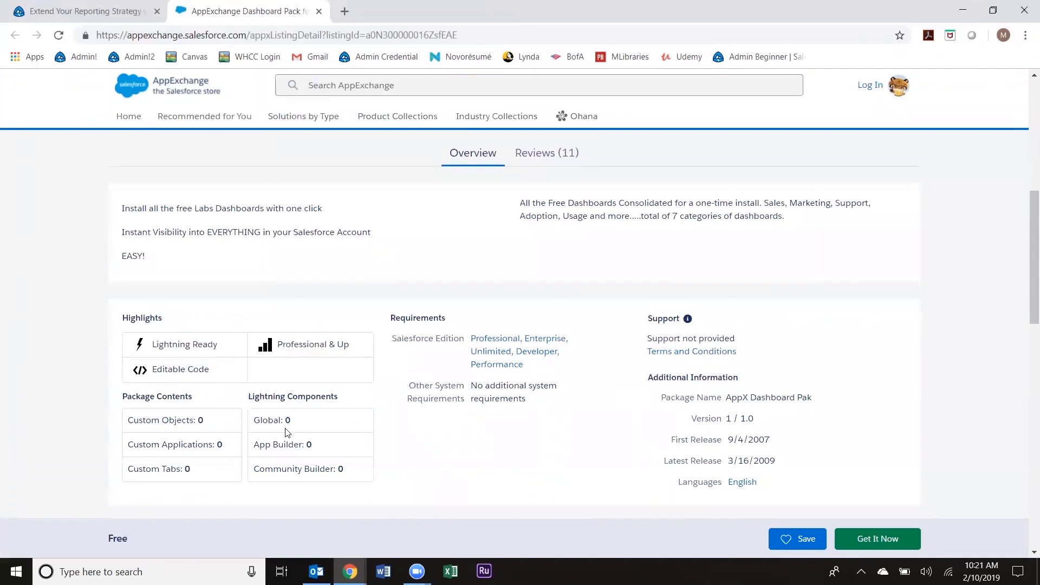
pyautogui.scroll(3, 718, 410)
pyautogui.scroll(6, 719, 410)
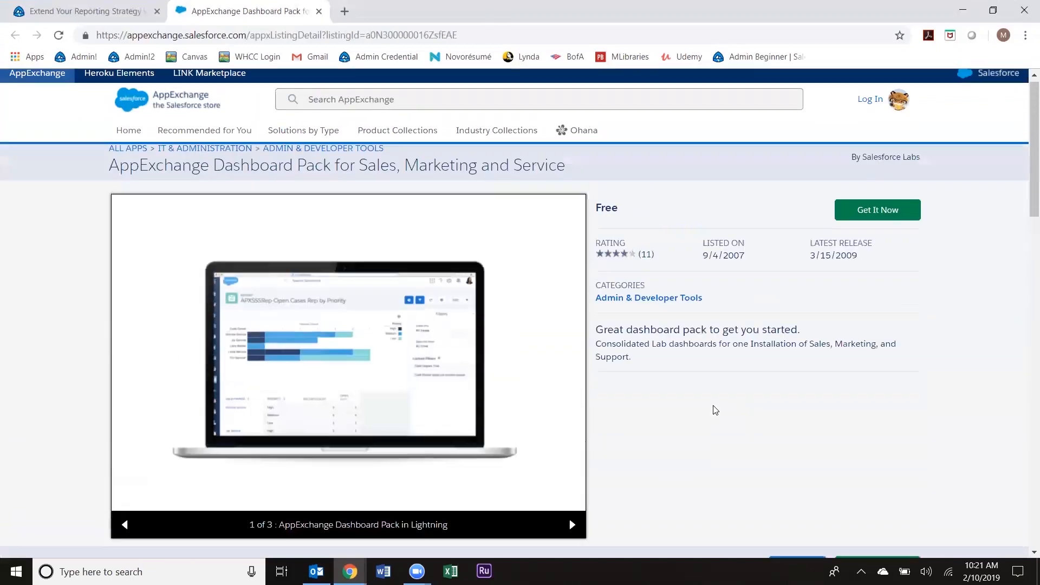
pyautogui.click(881, 223)
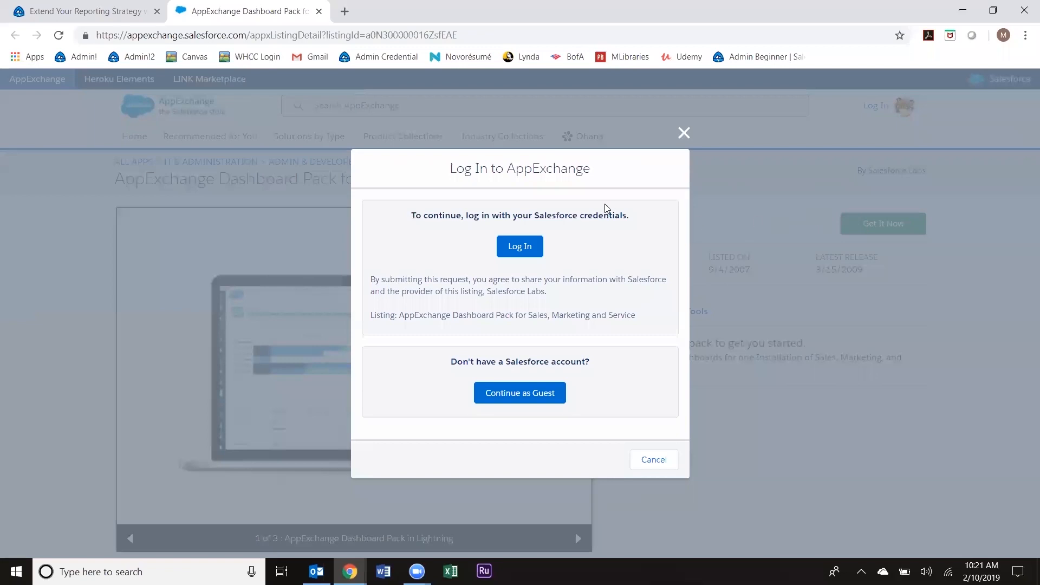
pyautogui.click(520, 251)
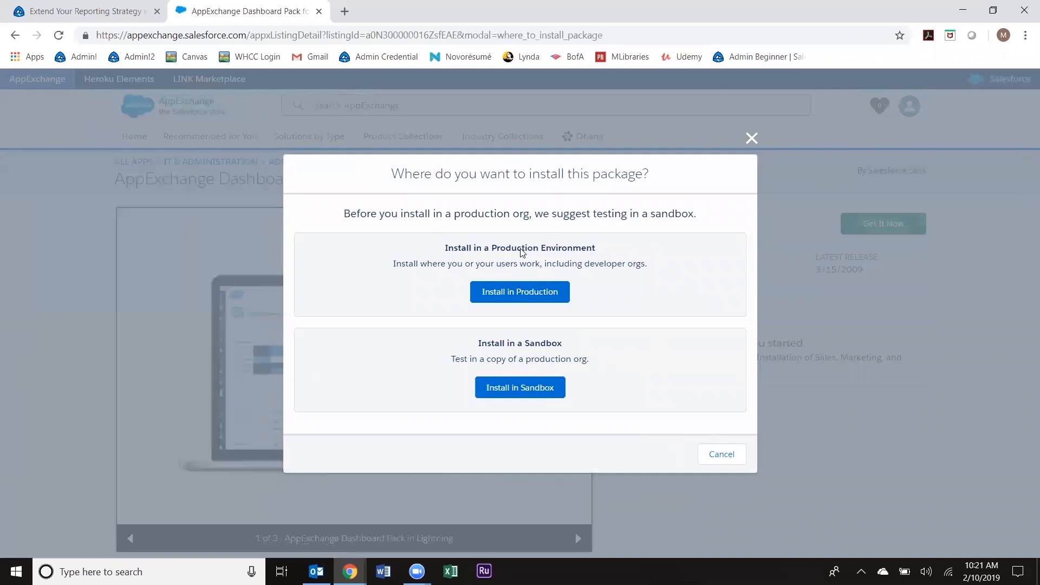
# Step: Install the Dashboard Pack in Production, accepting the terms and conditions
pyautogui.click(522, 292)
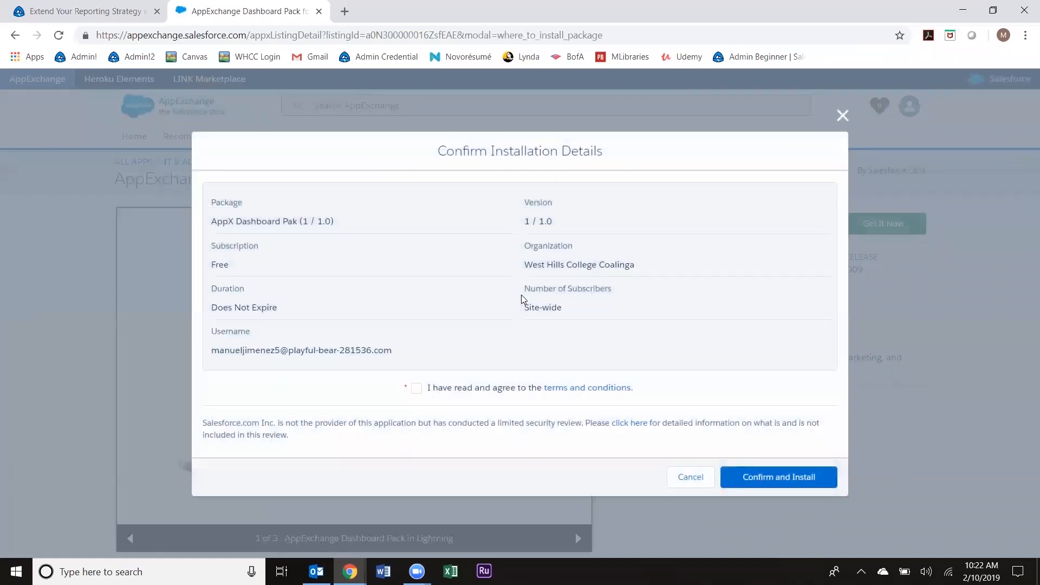
pyautogui.click(417, 389)
pyautogui.click(769, 479)
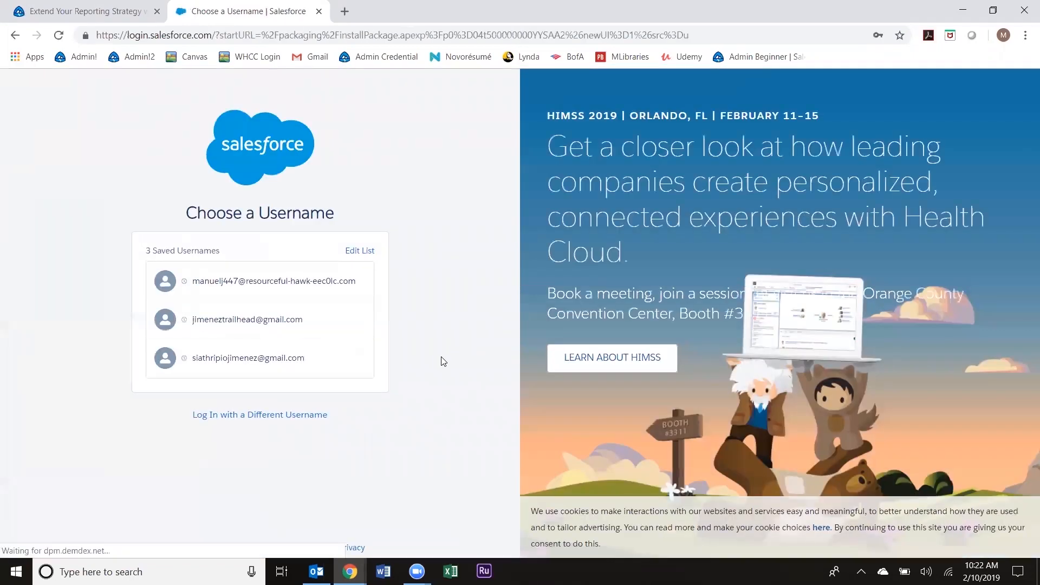
# Step: Switch to the different-username login form and snap the Salesforce login window to the left half
pyautogui.click(295, 418)
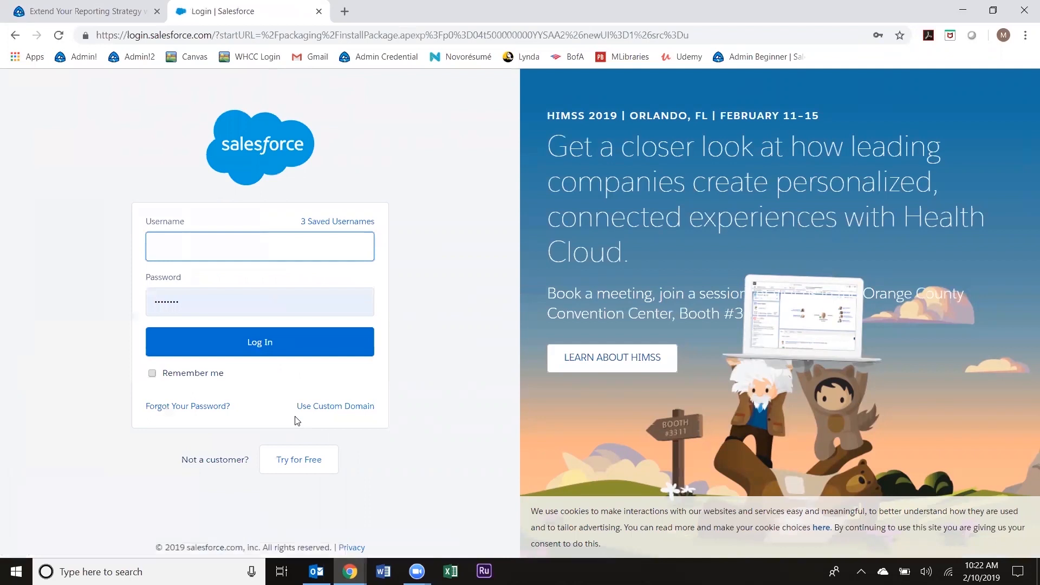
pyautogui.click(417, 572)
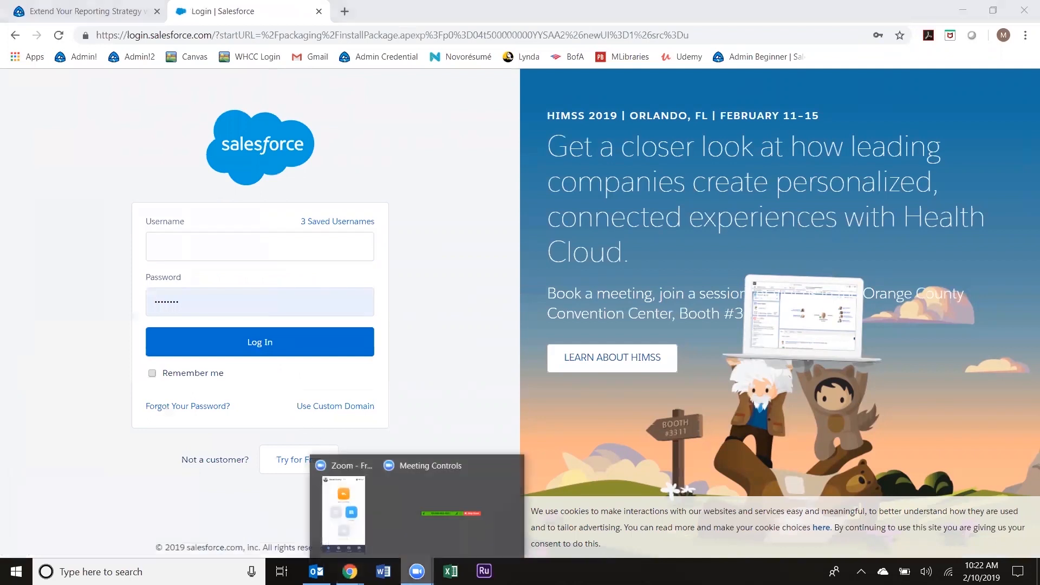
pyautogui.moveTo(350, 571)
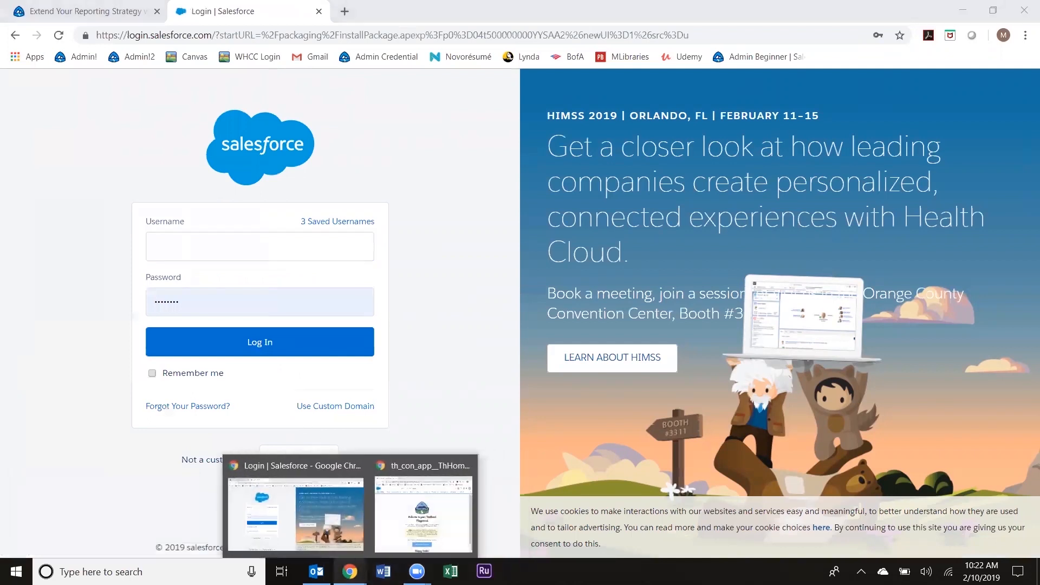
pyautogui.click(396, 528)
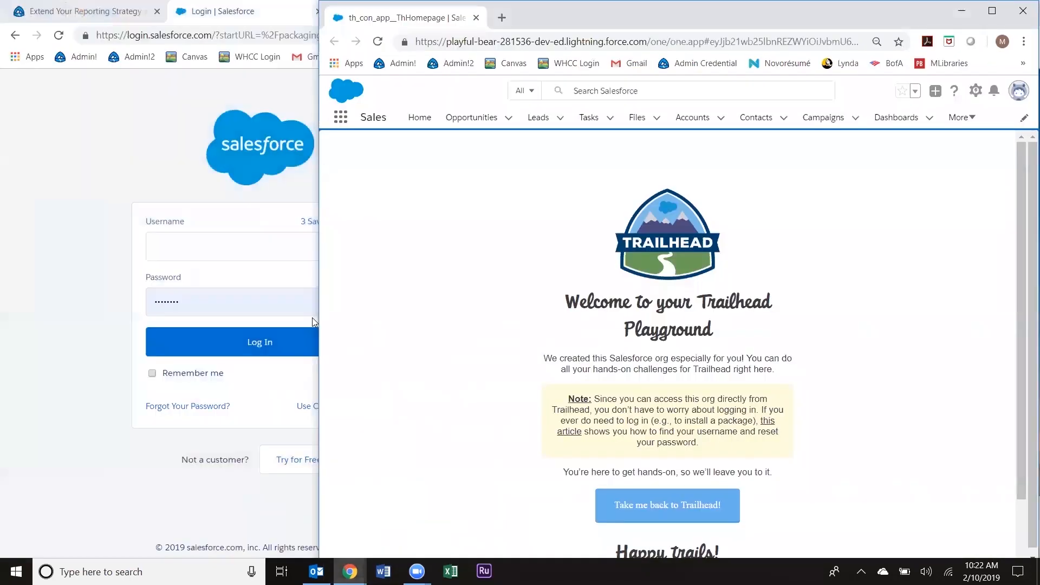
pyautogui.click(183, 171)
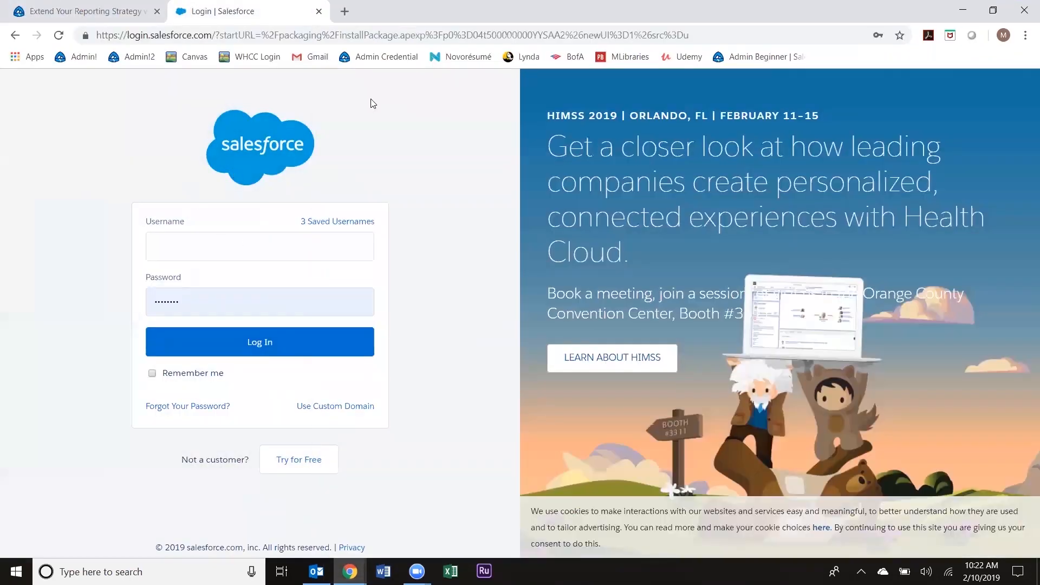
pyautogui.press('super+Left')
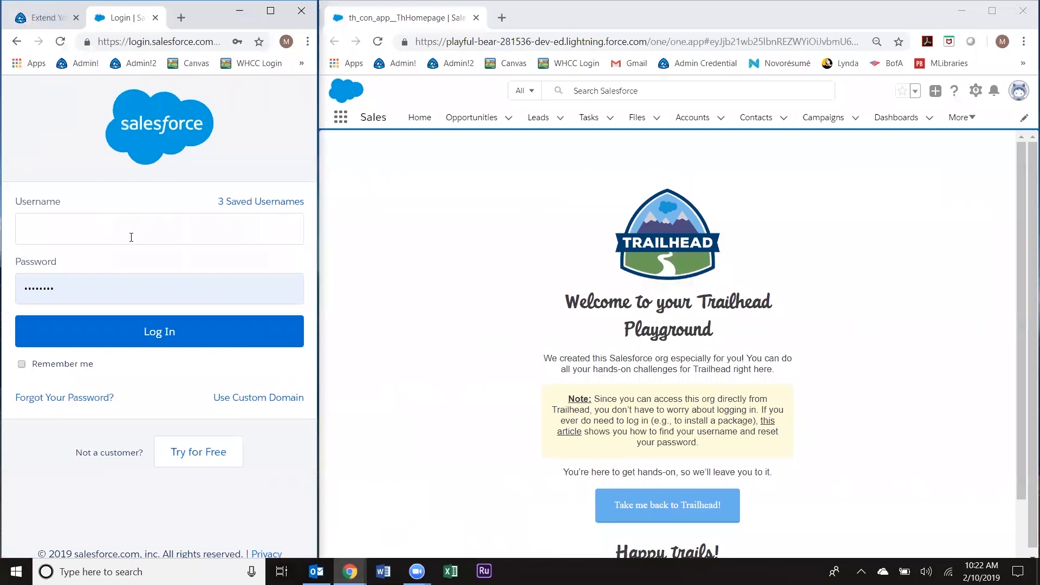
# Step: Open Setup in a new tab, go to the system administrator user under Users, and open Change Password
pyautogui.click(975, 92)
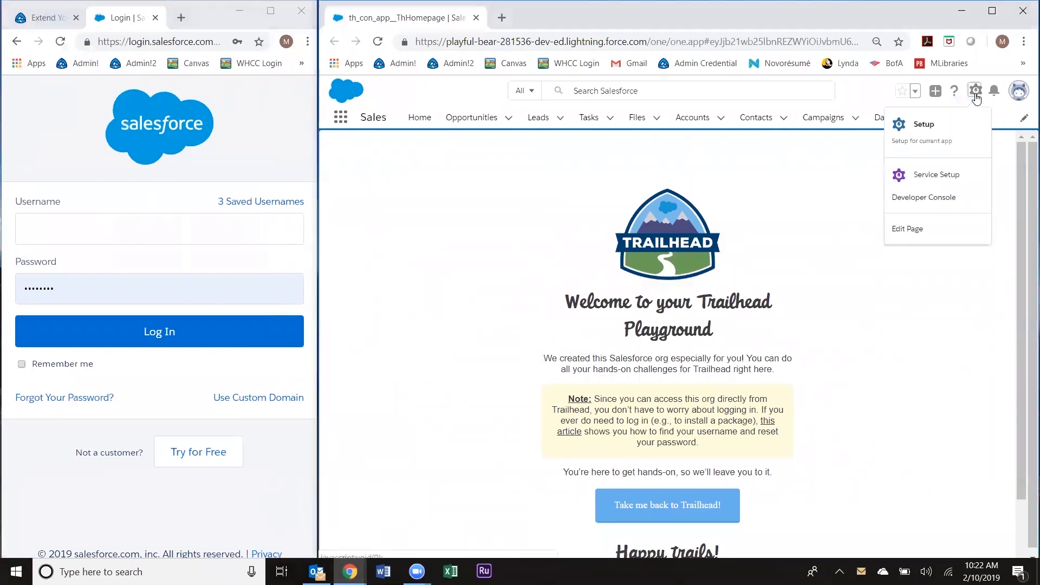
pyautogui.click(937, 136)
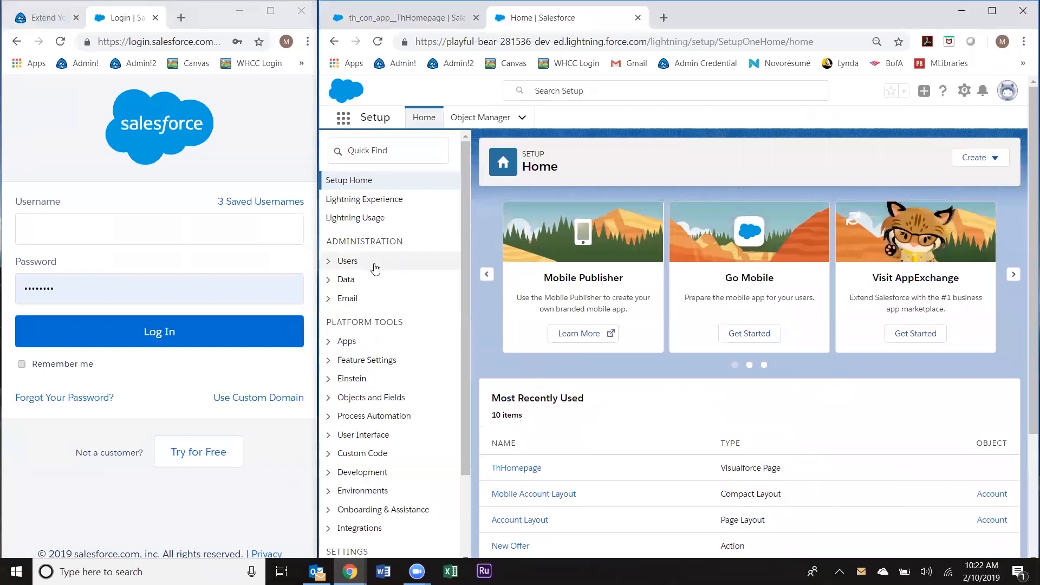
pyautogui.click(347, 264)
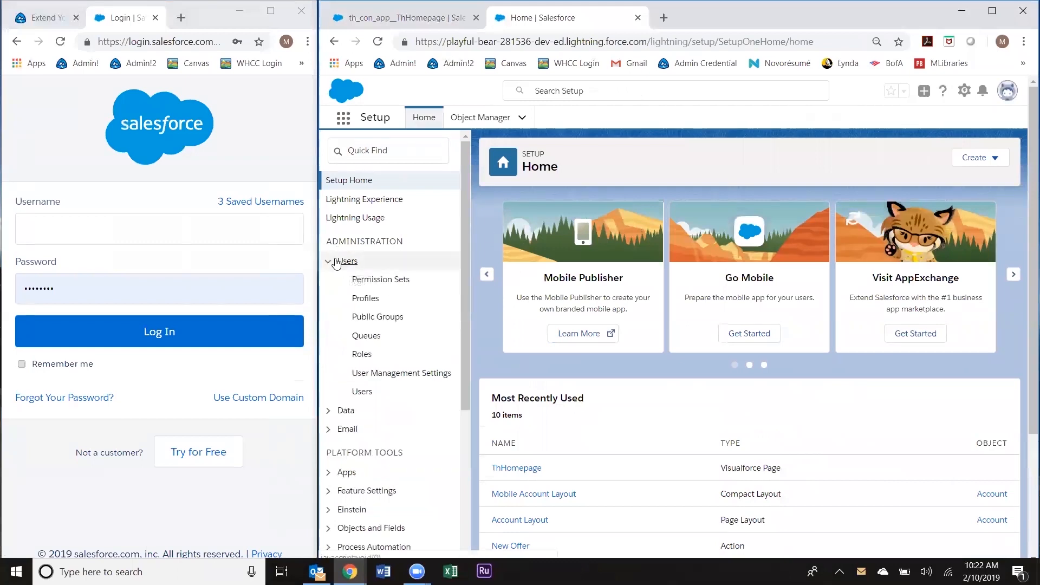
pyautogui.click(364, 398)
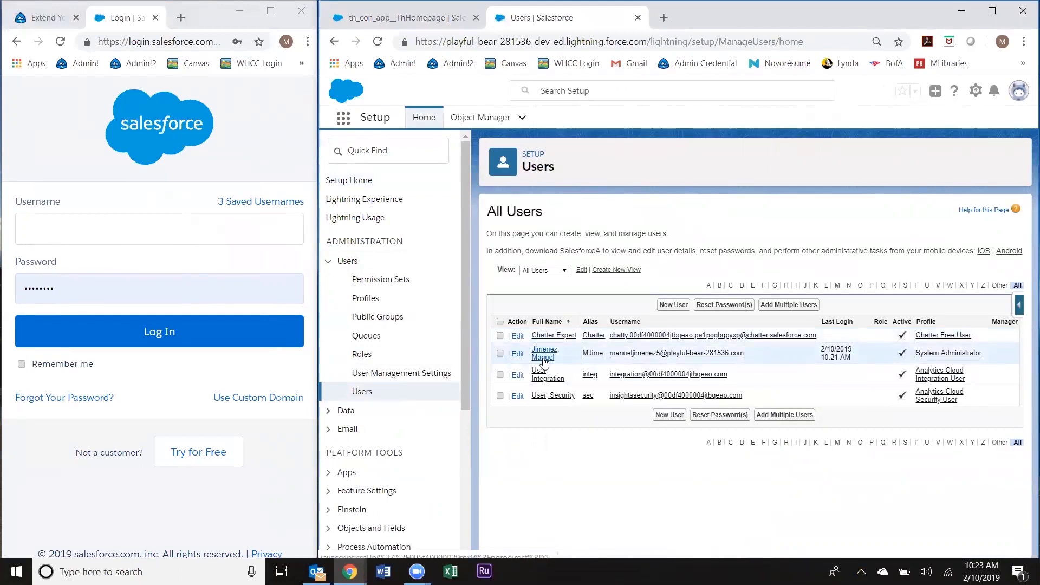
pyautogui.click(544, 355)
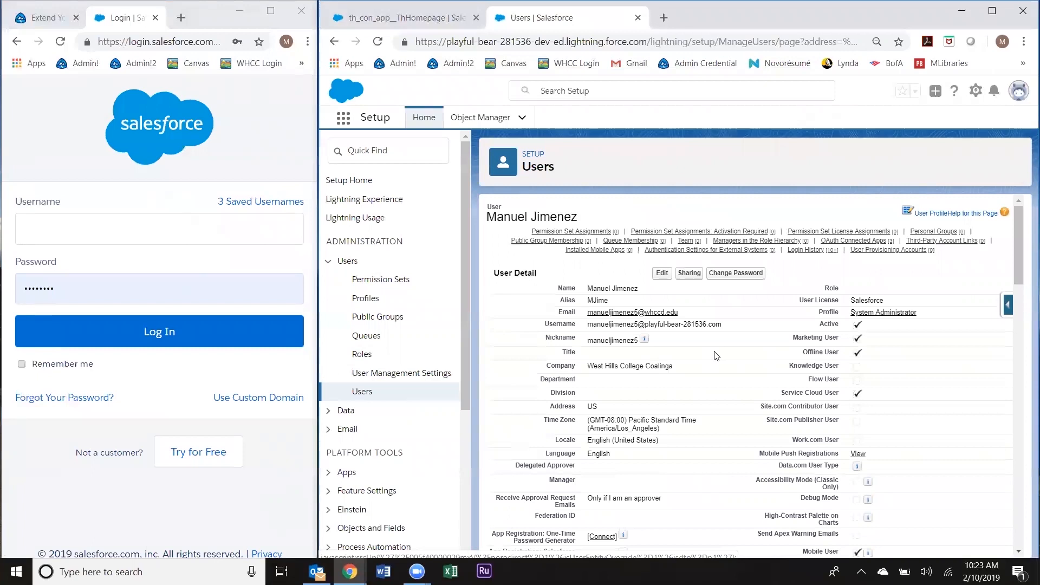
pyautogui.click(729, 274)
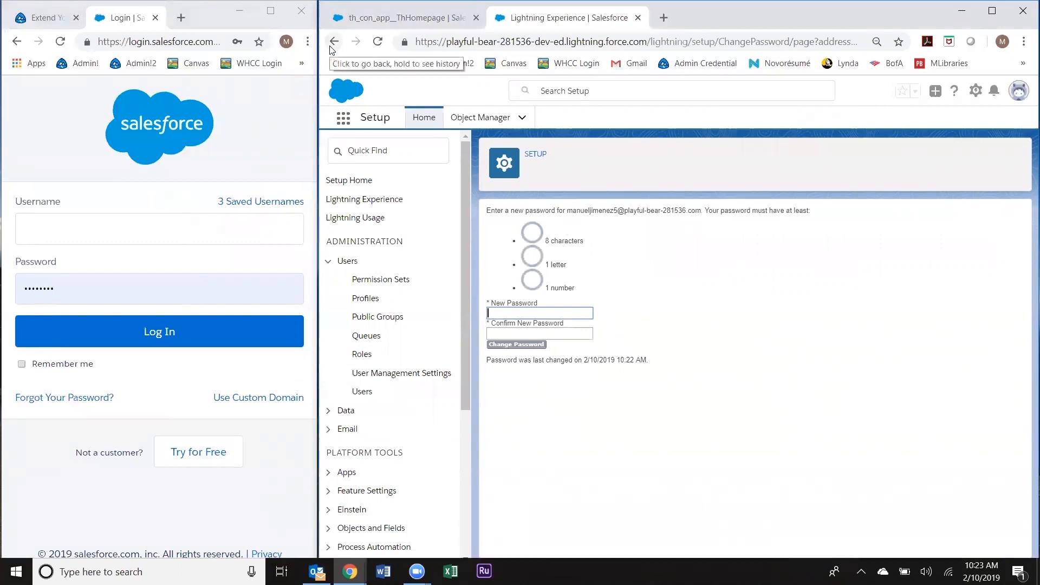
pyautogui.click(384, 395)
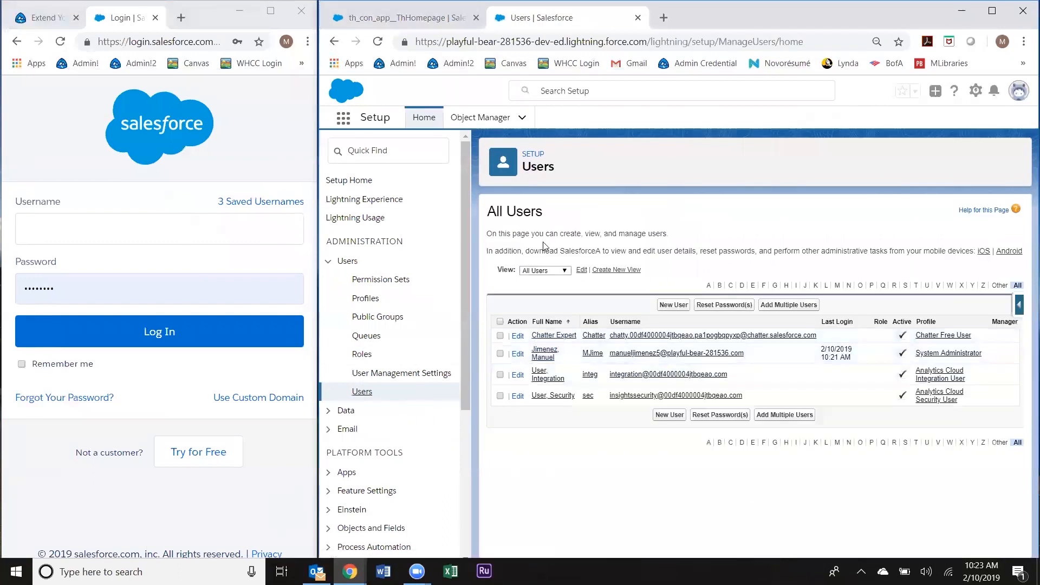
pyautogui.click(544, 358)
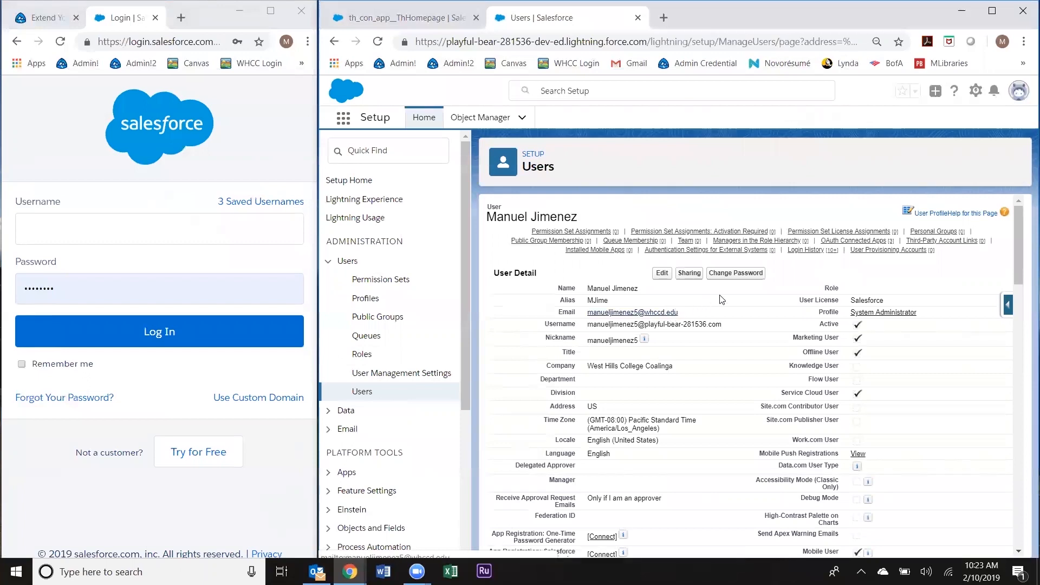
pyautogui.click(745, 282)
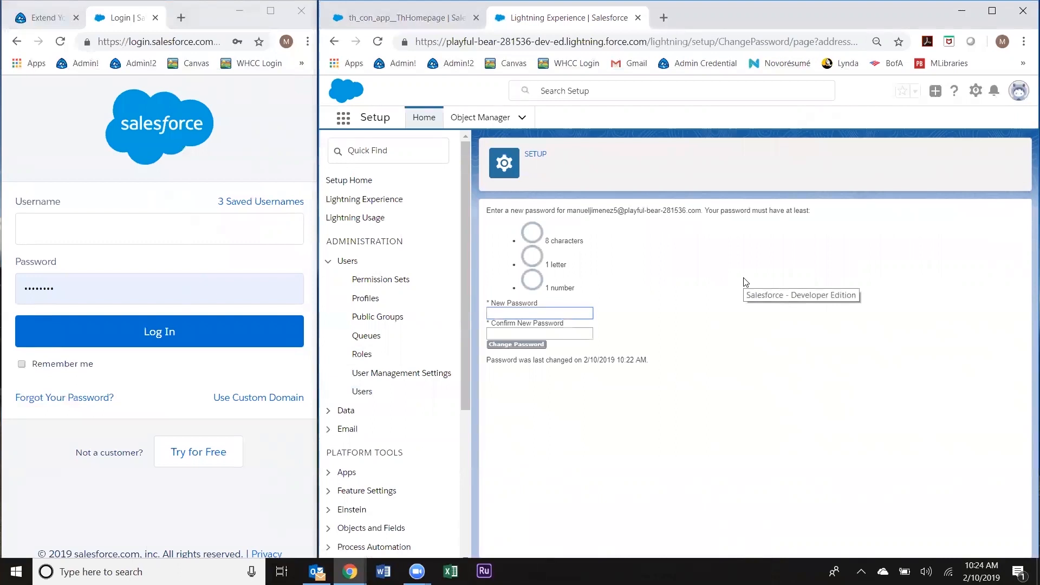
# Step: Set and confirm a new password for the administrator, decline Chrome's save prompt, and select the username
pyautogui.write('pa')
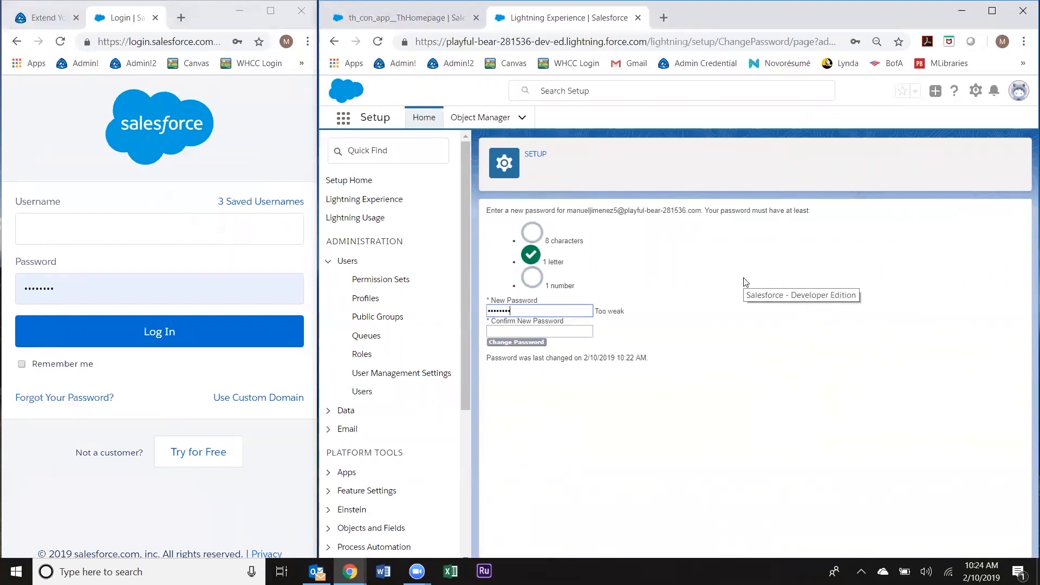
pyautogui.write('d123')
pyautogui.press('Tab')
pyautogui.write('pass')
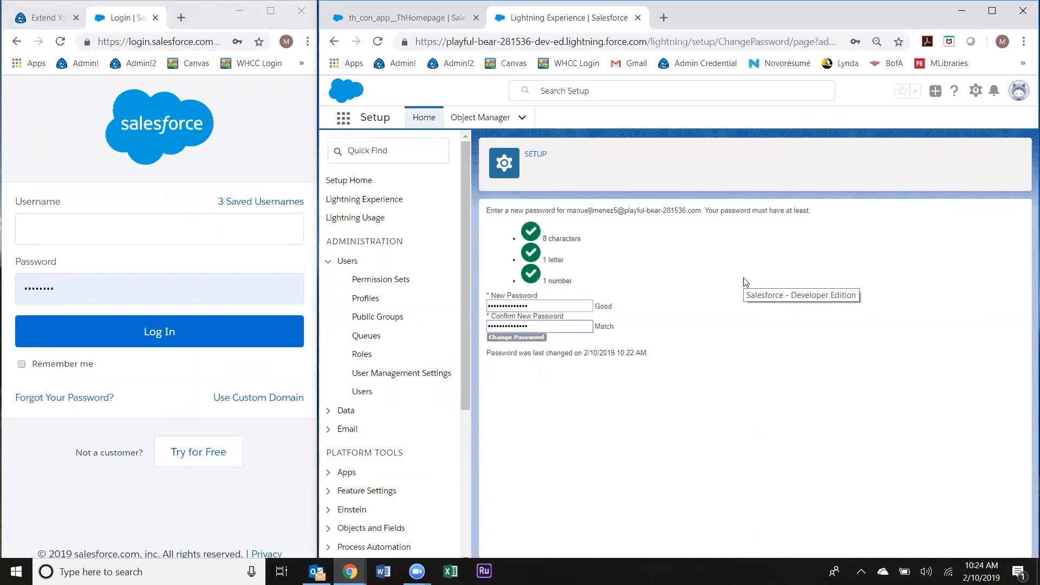
pyautogui.click(536, 338)
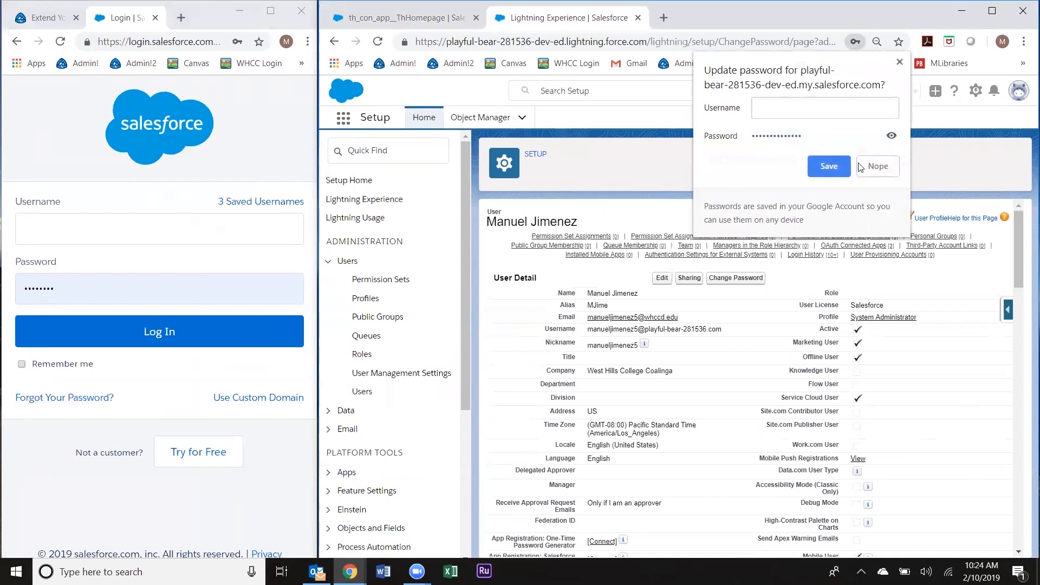
pyautogui.click(878, 166)
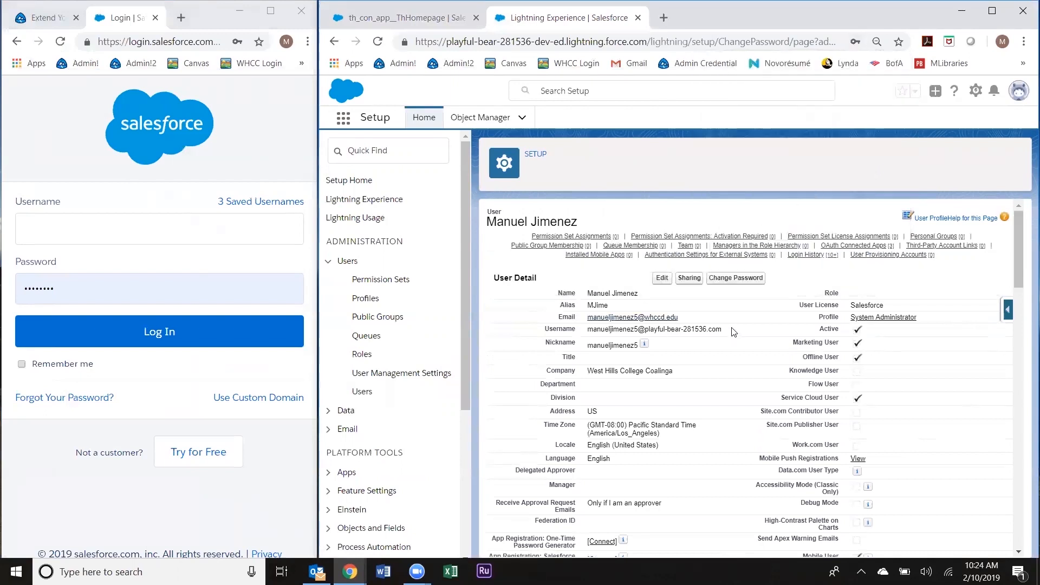
pyautogui.moveTo(723, 333); pyautogui.dragTo(594, 329)
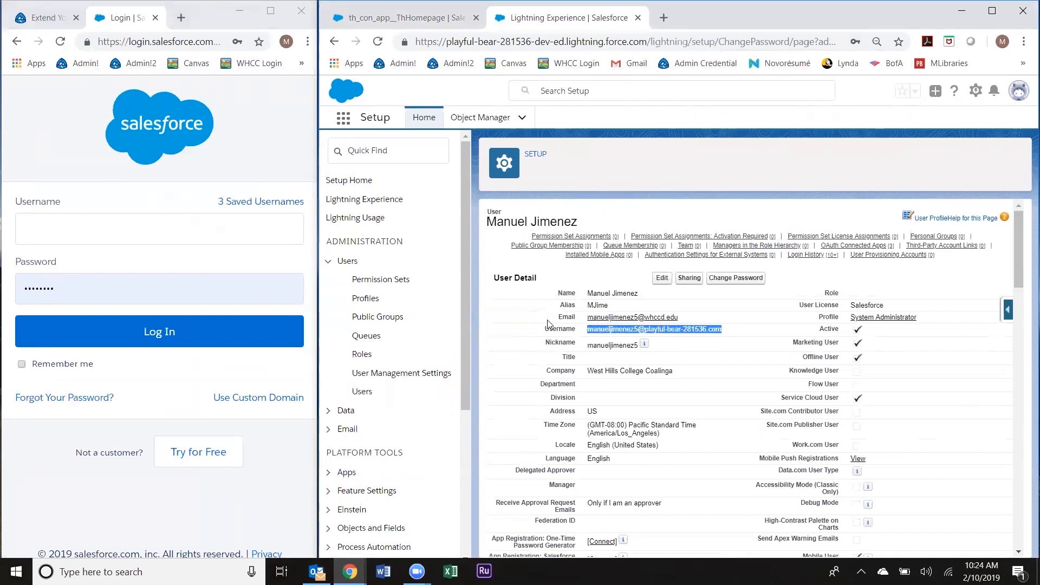
pyautogui.click(174, 172)
# Step: Sign in to the playground org with its saved username and new password, skipping phone registration
pyautogui.click(79, 64)
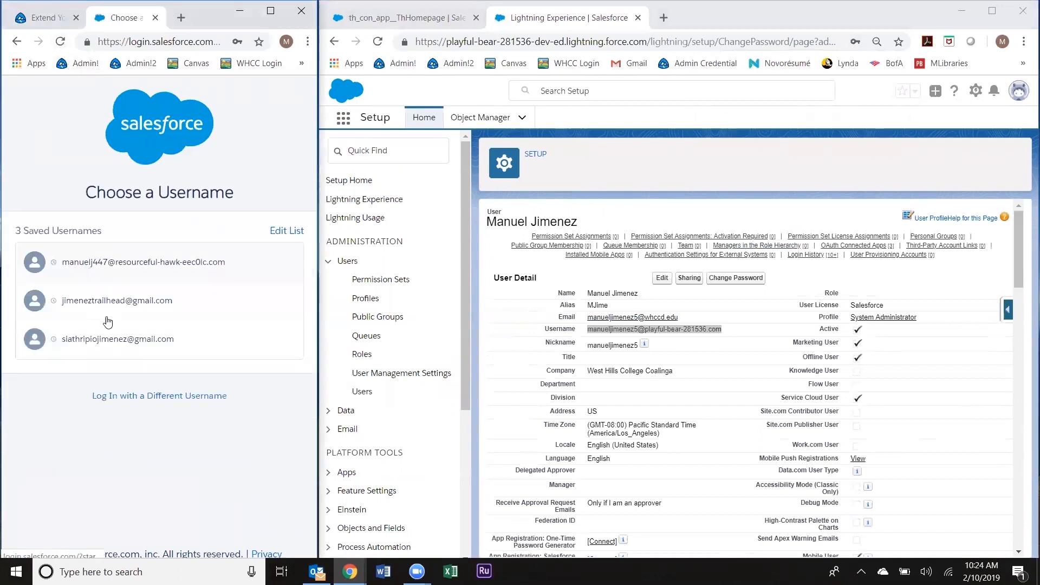
pyautogui.click(143, 399)
pyautogui.click(113, 237)
pyautogui.hotkey('ctrl', 'v')
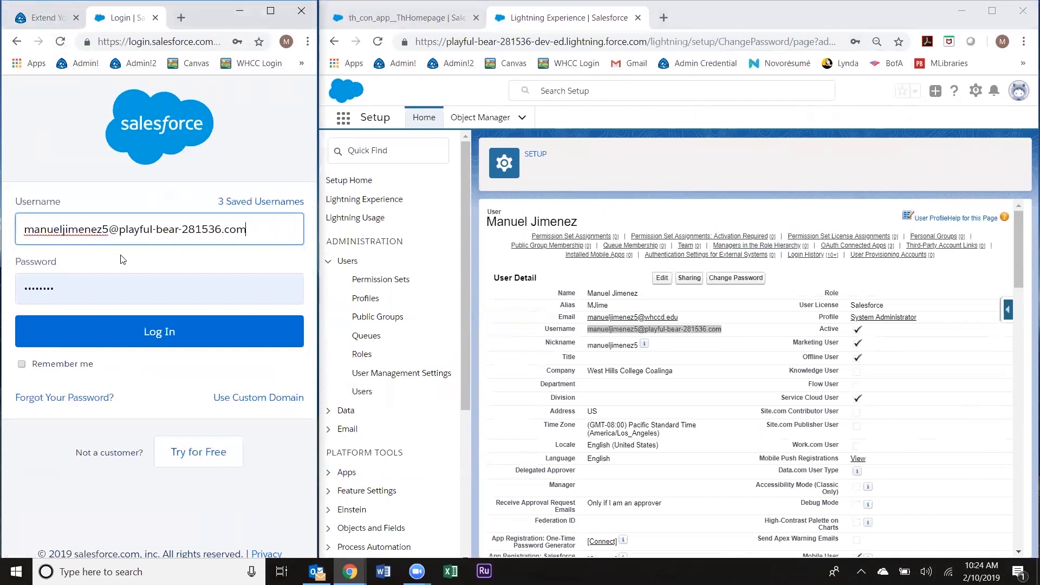
pyautogui.click(103, 291)
pyautogui.moveTo(103, 291); pyautogui.dragTo(7, 293)
pyautogui.write('•')
pyautogui.press('BackSpace')
pyautogui.write('••••••••••••••')
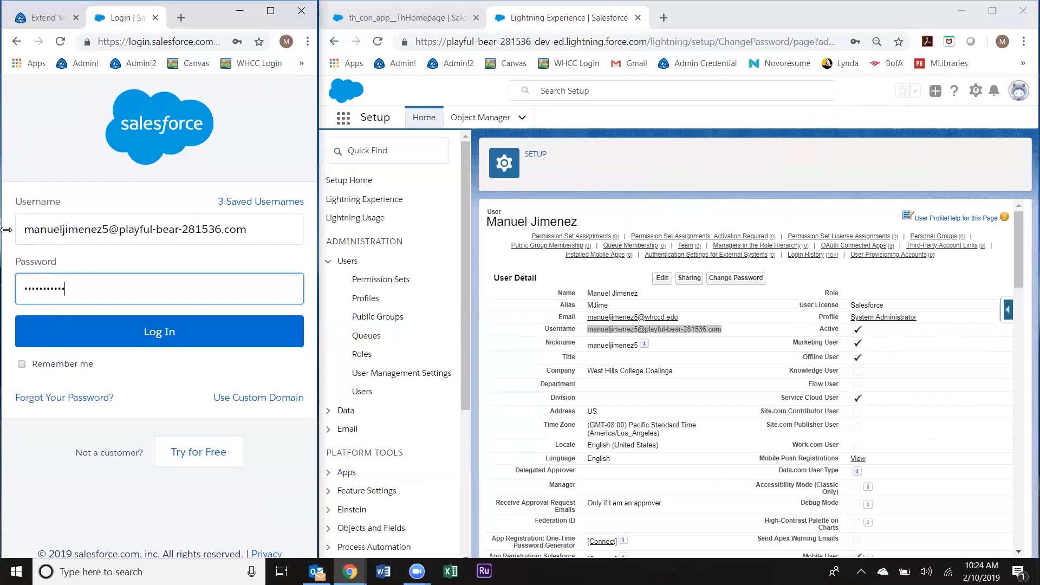
pyautogui.click(142, 325)
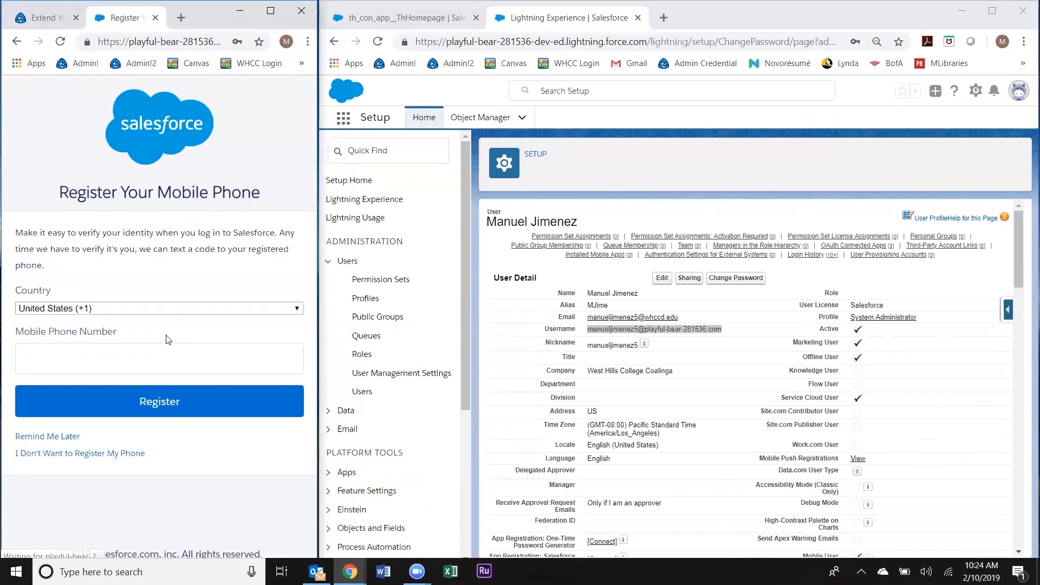
pyautogui.click(96, 454)
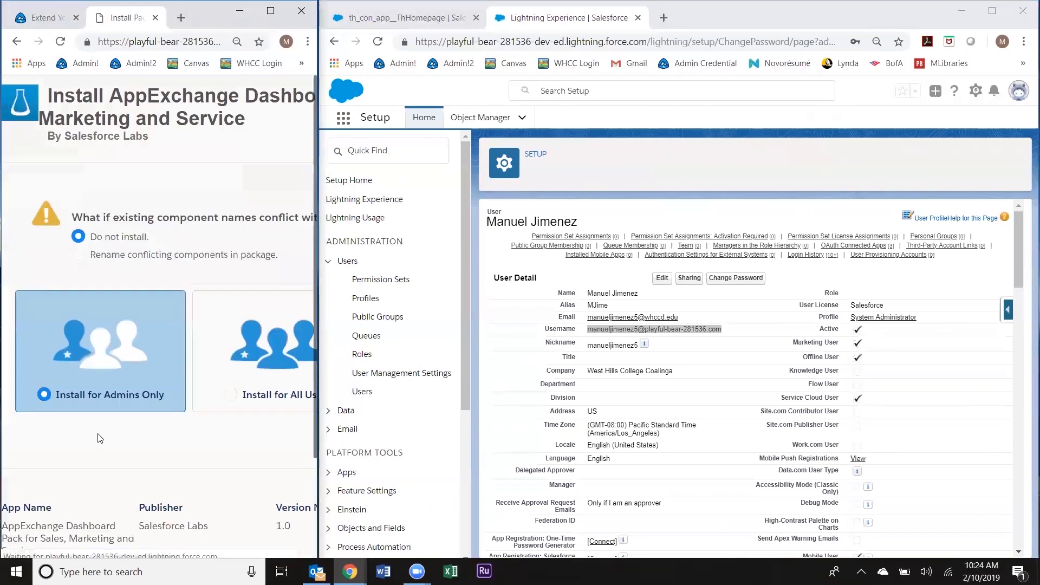
# Step: Maximize the install page and install the AppExchange Dashboard Pack for admins only
pyautogui.click(273, 15)
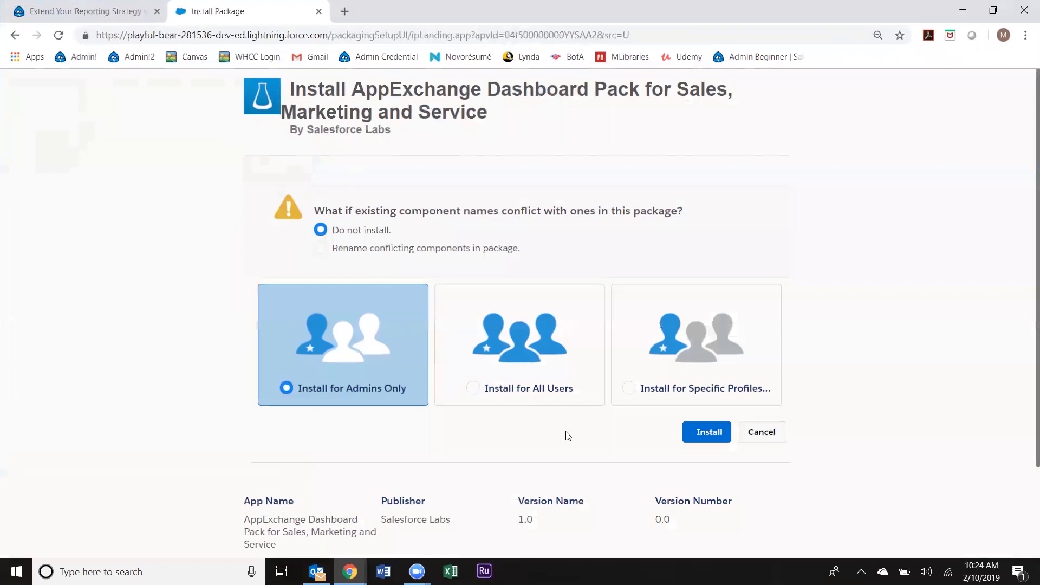
pyautogui.click(700, 440)
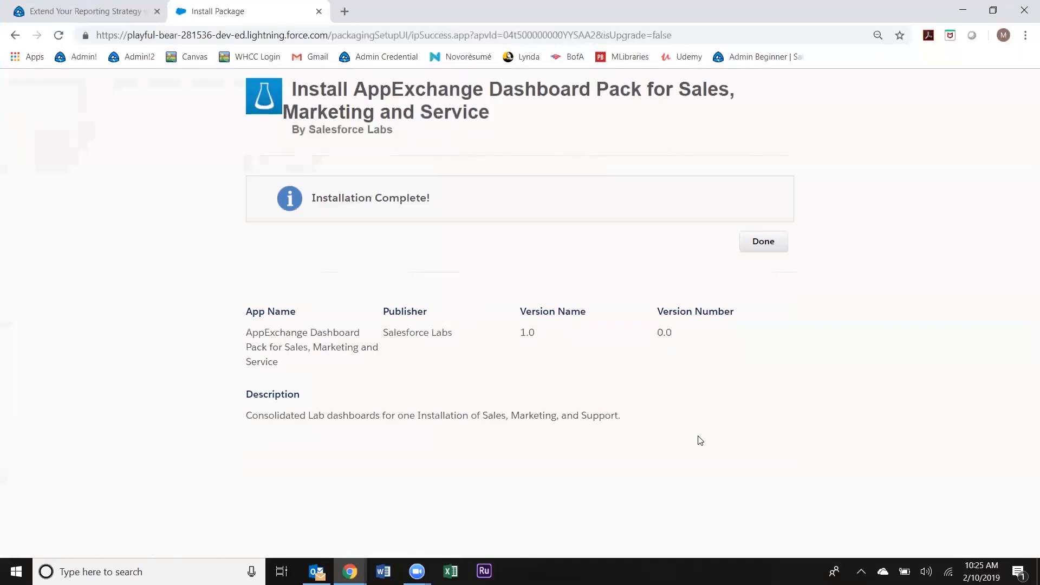
# Step: Finish the install, move the Setup page into the other browser window, and highlight the clone step
pyautogui.click(769, 251)
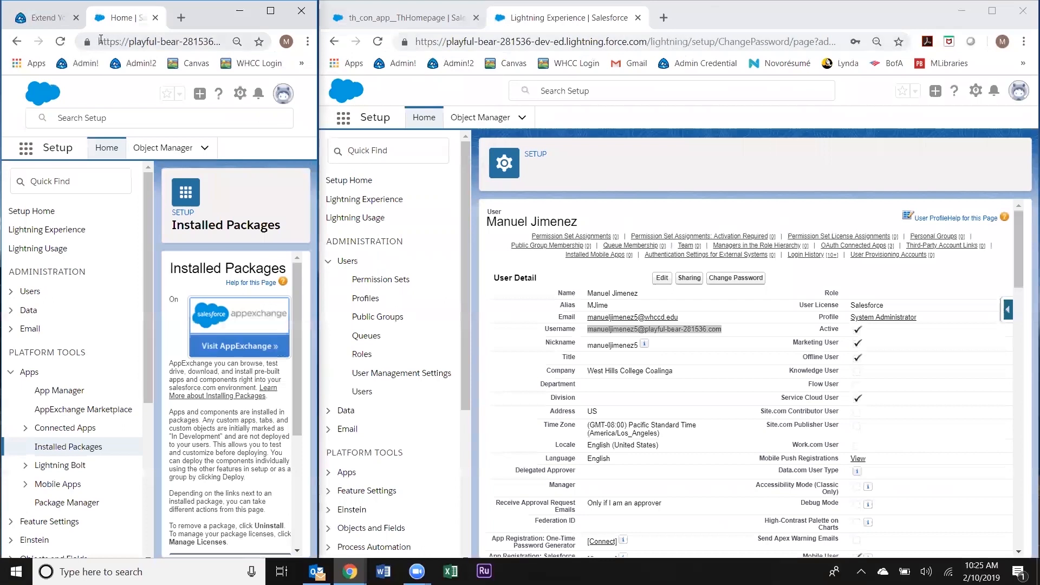
pyautogui.moveTo(122, 17); pyautogui.dragTo(684, 22)
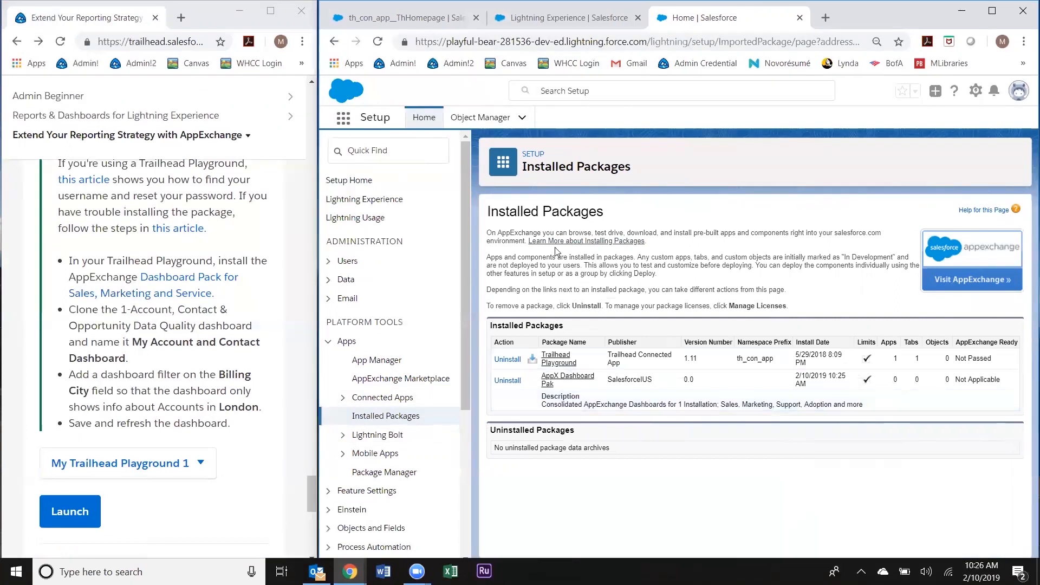
pyautogui.moveTo(67, 310); pyautogui.dragTo(142, 362)
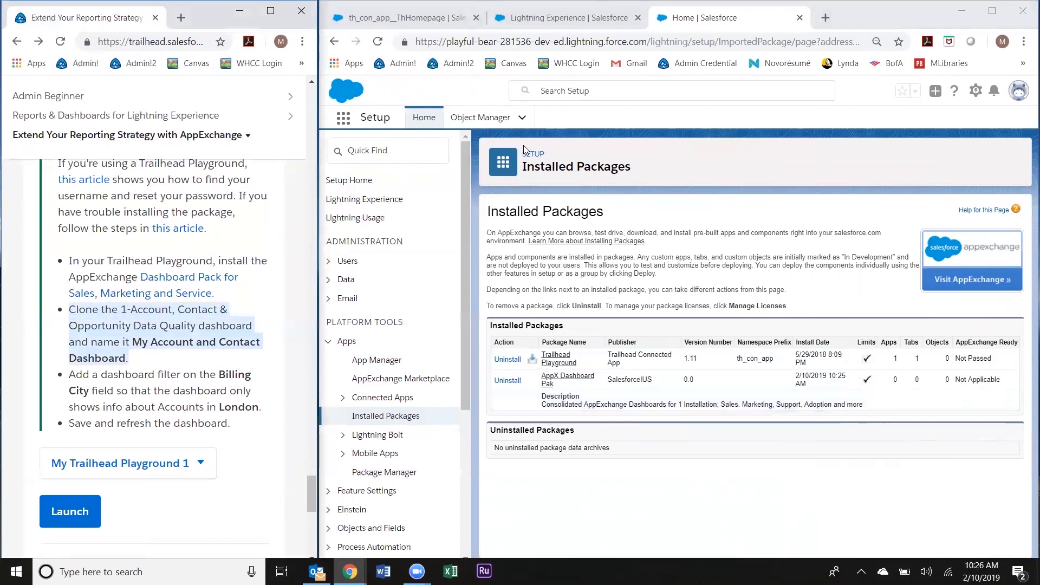
# Step: Go to Dashboards from the App Launcher's All Items list
pyautogui.click(342, 118)
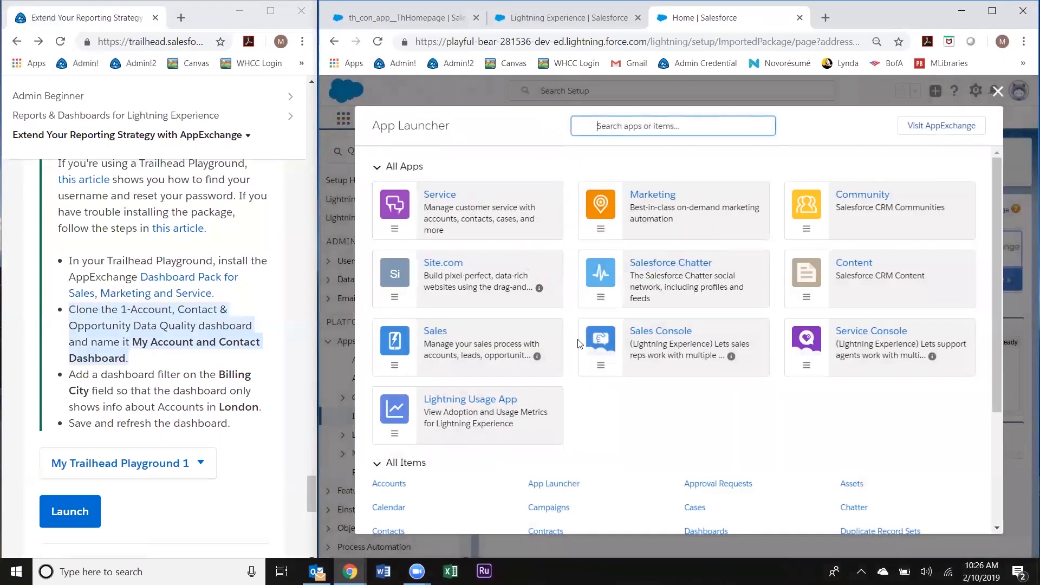
pyautogui.scroll(-3, 568, 355)
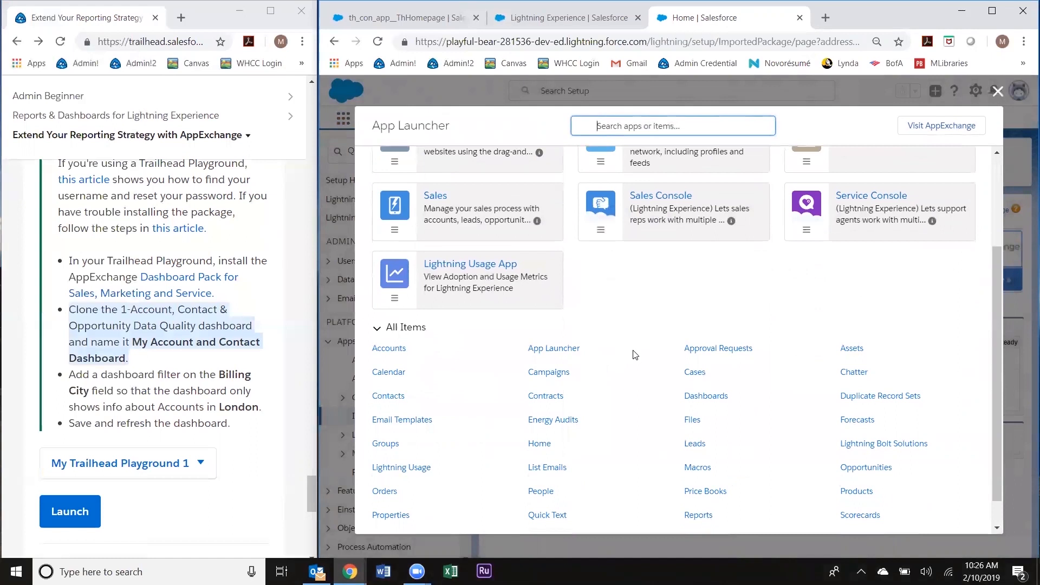
pyautogui.scroll(3, 634, 355)
pyautogui.scroll(-4, 574, 363)
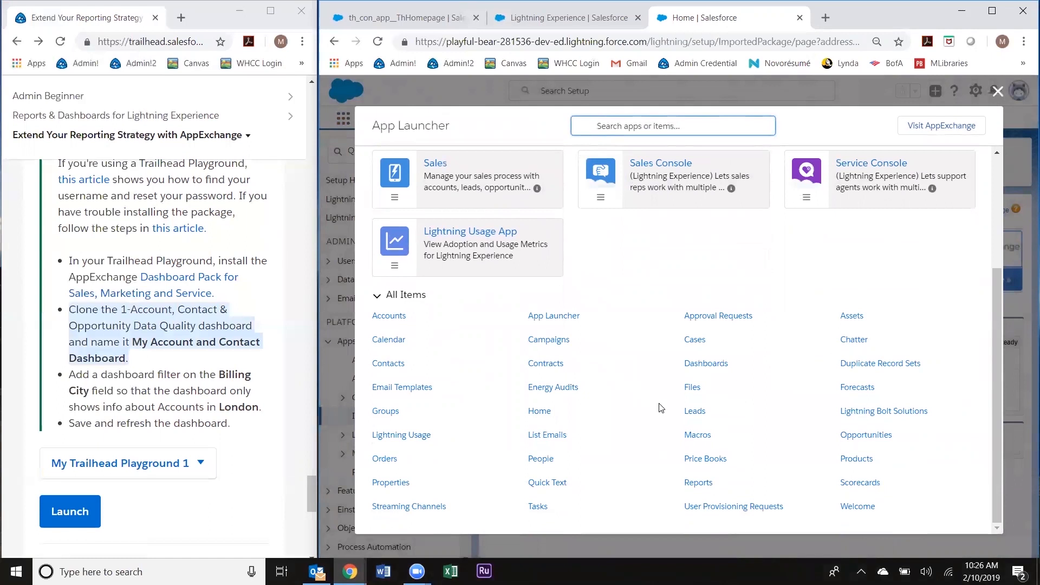
pyautogui.click(705, 364)
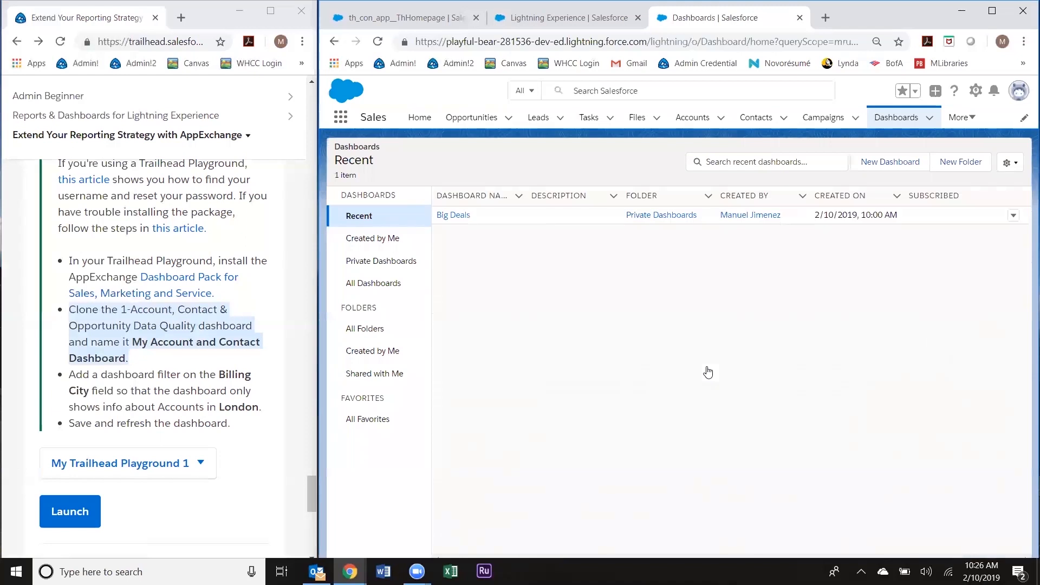
# Step: List all dashboards, widen the name column, and open 1-Account, Contact & Opportunity Data Quality
pyautogui.click(372, 284)
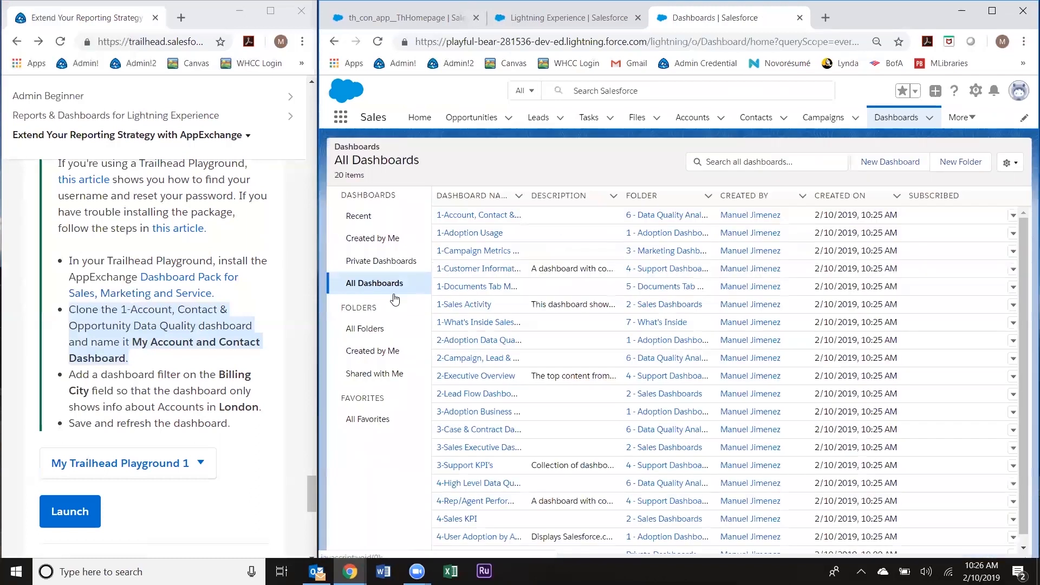
pyautogui.moveTo(521, 201); pyautogui.dragTo(598, 196)
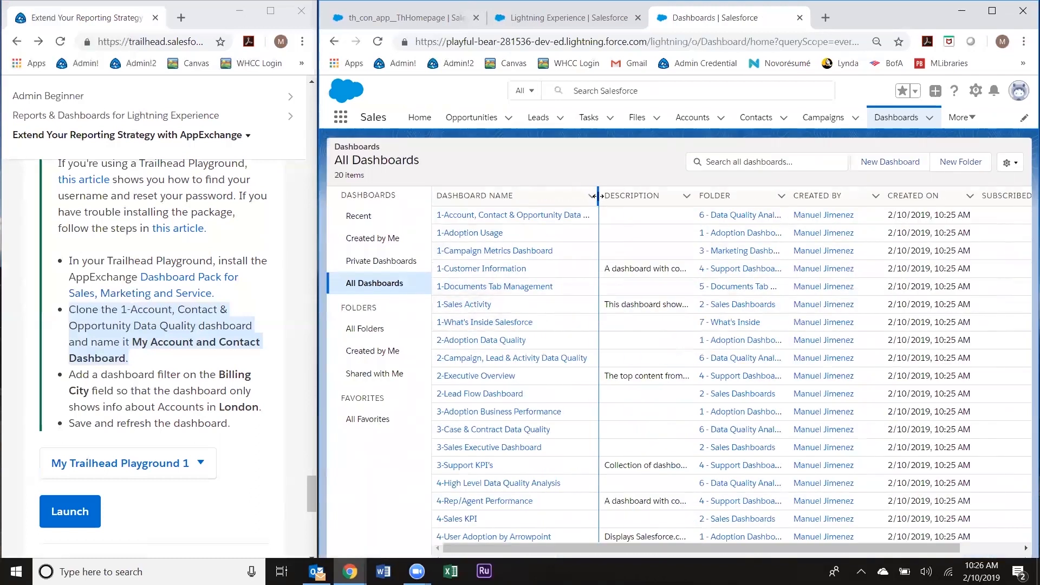
pyautogui.click(573, 221)
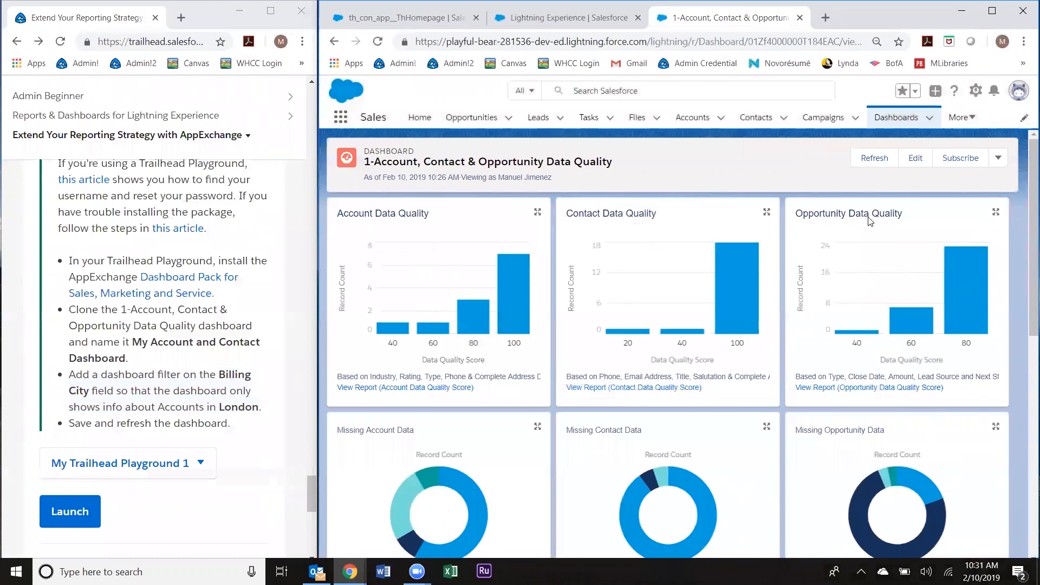
# Step: Put the 1-Account, Contact & Opportunity Data Quality dashboard into edit mode, reopening it once and editing again
pyautogui.click(915, 157)
pyautogui.click(828, 425)
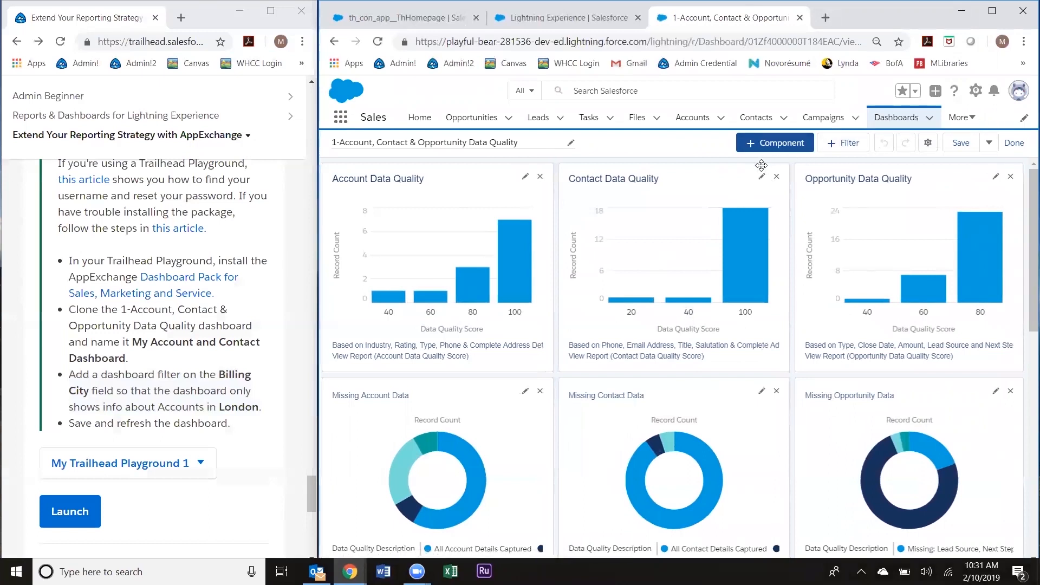
pyautogui.click(896, 118)
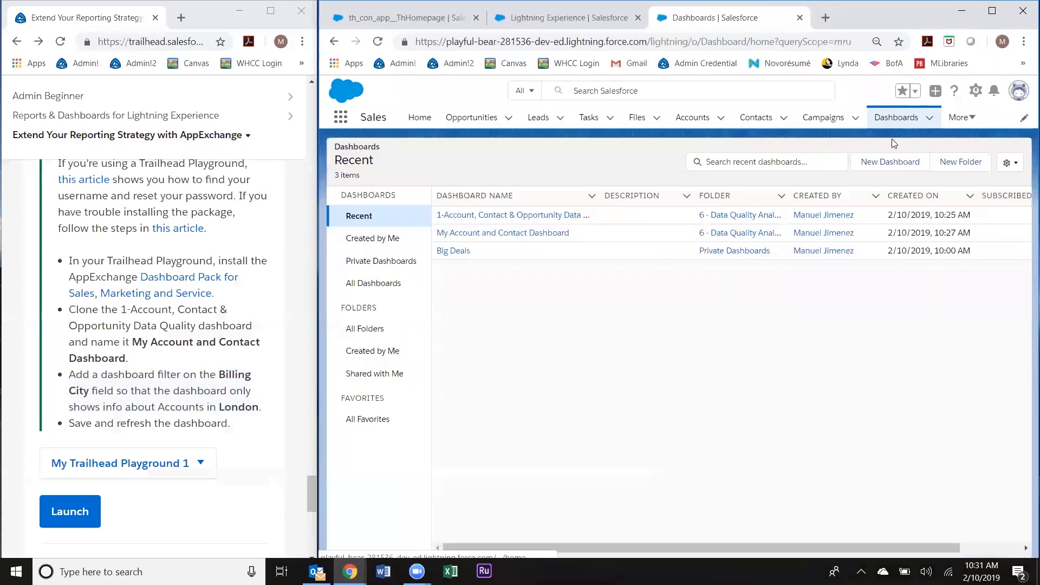
pyautogui.click(449, 216)
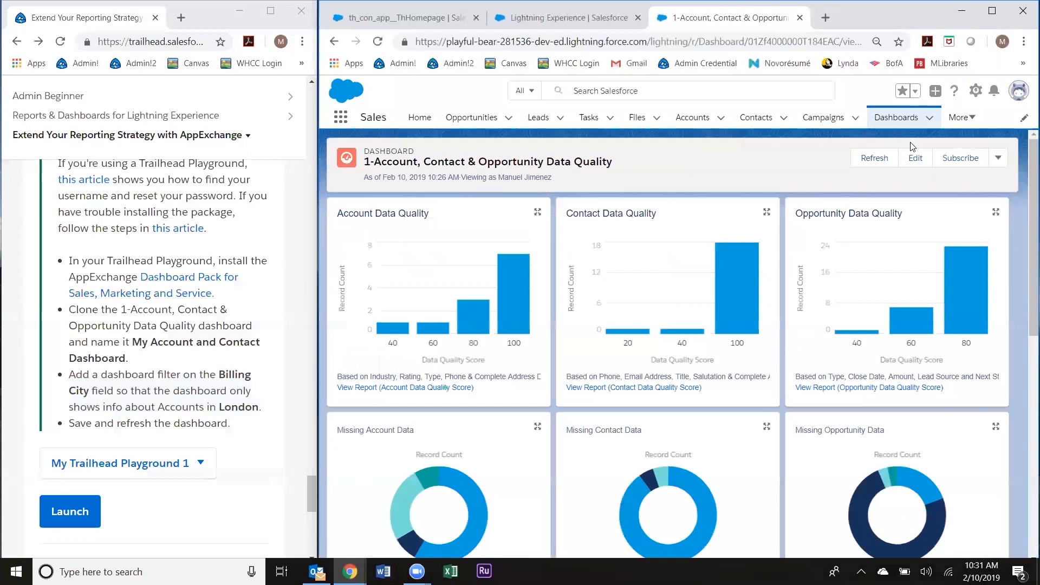
pyautogui.click(917, 162)
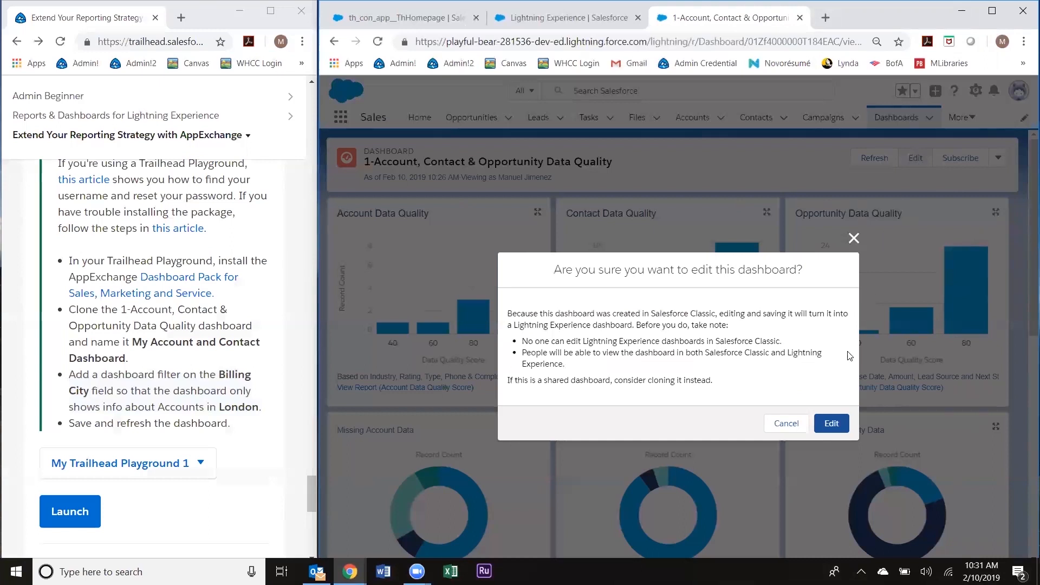
pyautogui.click(832, 424)
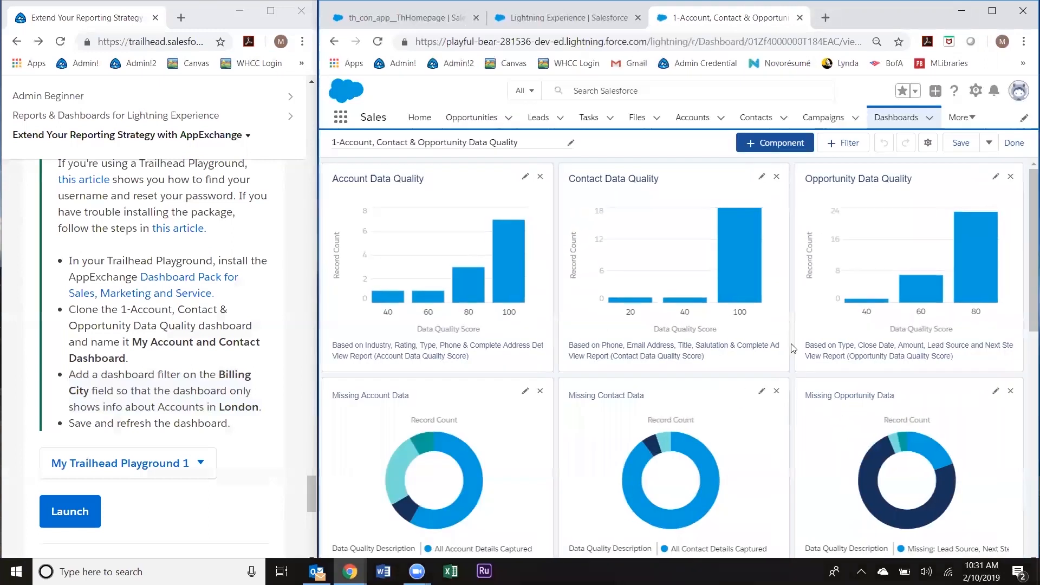
# Step: Start a new dashboard filter on the Billing City field and adjust its display name
pyautogui.click(848, 144)
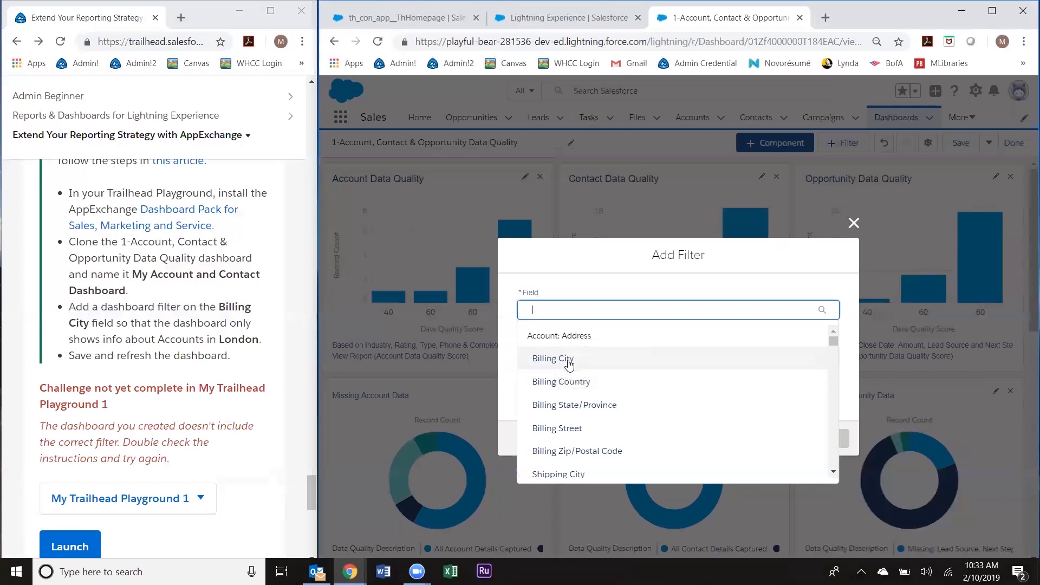
pyautogui.scroll(-5, 568, 365)
pyautogui.scroll(-1, 568, 365)
pyautogui.scroll(1, 567, 362)
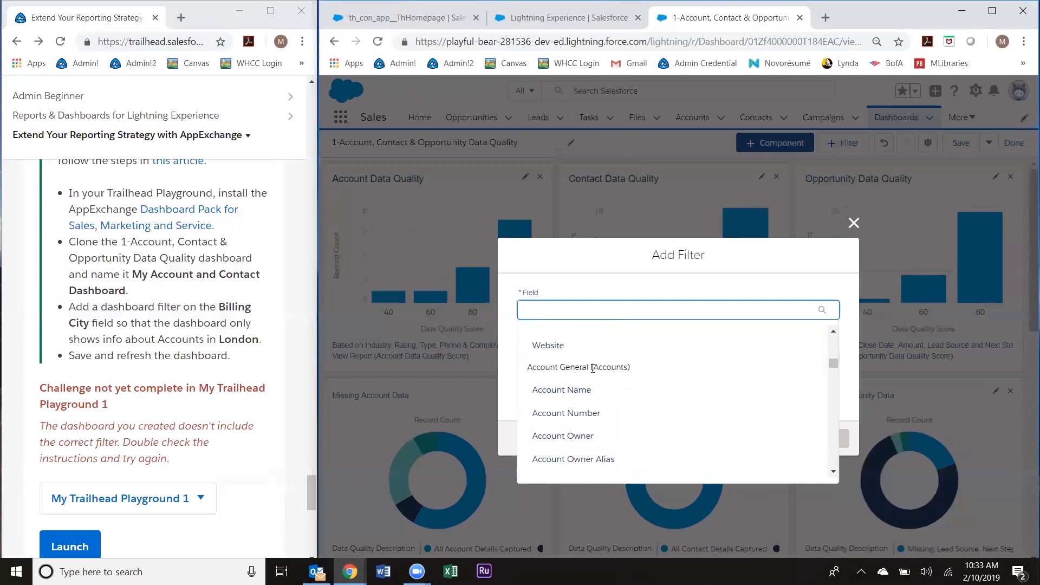
pyautogui.scroll(5, 592, 368)
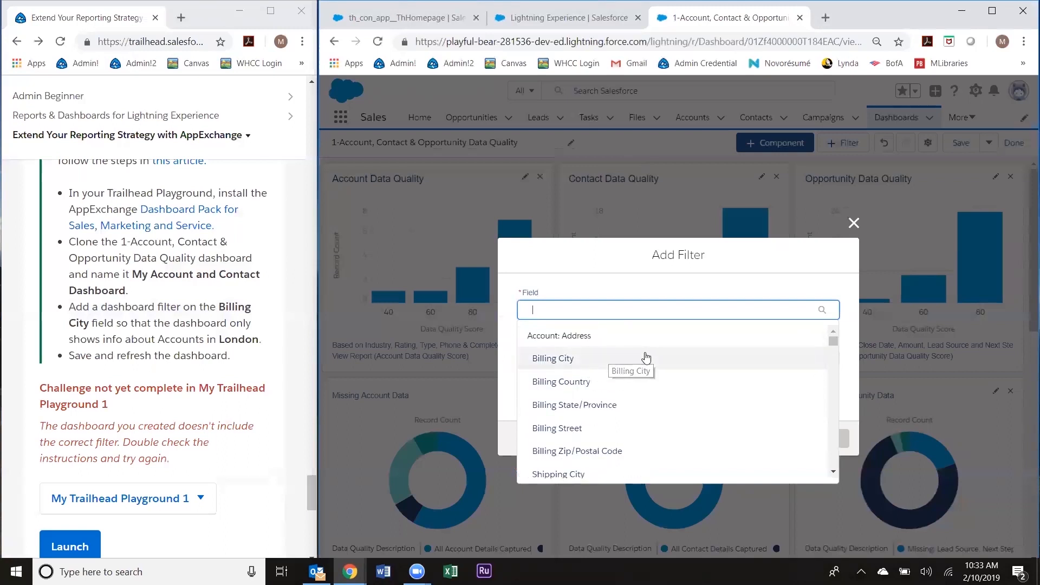
pyautogui.click(586, 360)
pyautogui.click(611, 358)
pyautogui.click(565, 320)
pyautogui.click(578, 362)
pyautogui.click(591, 383)
pyautogui.click(583, 363)
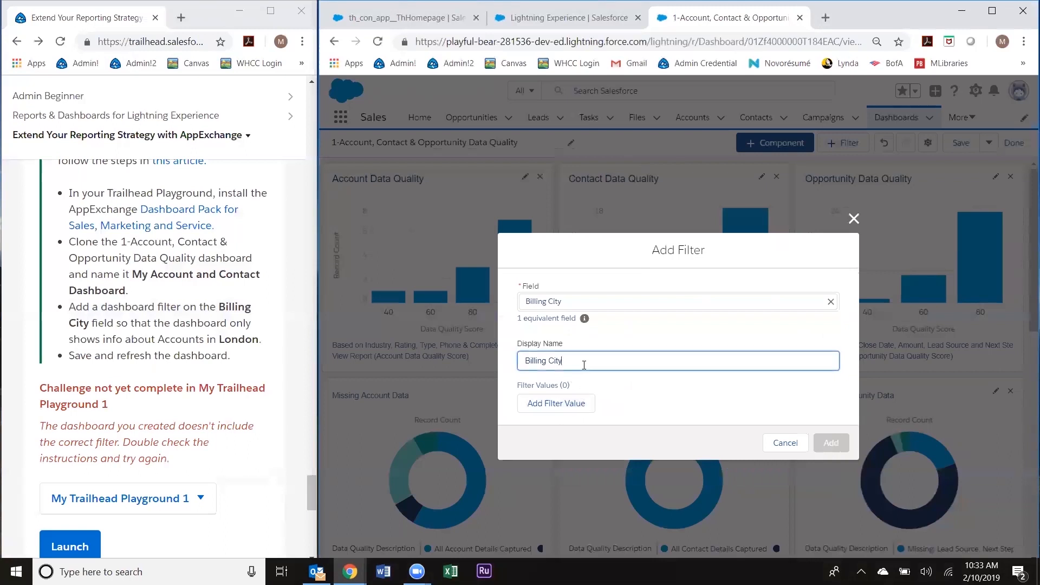
# Step: Give the Billing City filter the value equals London, add it, then save and finish editing
pyautogui.click(582, 407)
pyautogui.click(818, 399)
pyautogui.click(829, 343)
pyautogui.click(824, 355)
pyautogui.click(782, 402)
pyautogui.write('London')
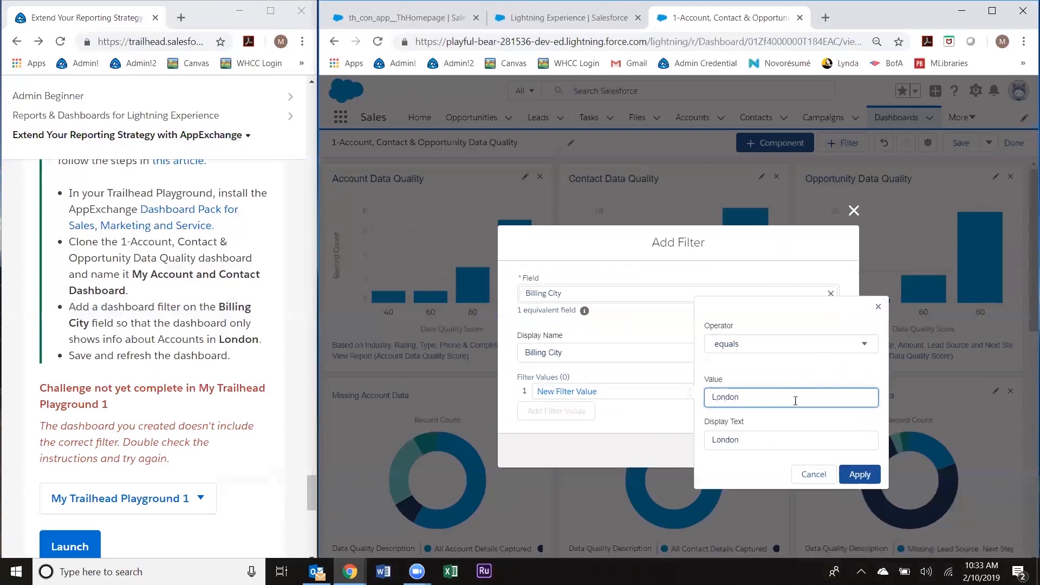
pyautogui.click(861, 475)
pyautogui.click(844, 458)
pyautogui.click(961, 143)
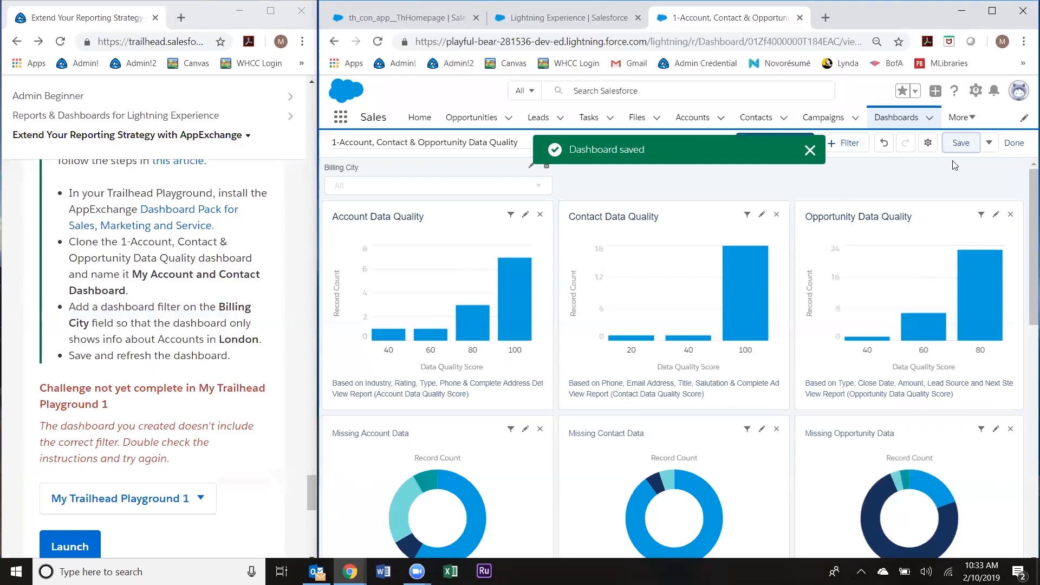
pyautogui.click(1014, 143)
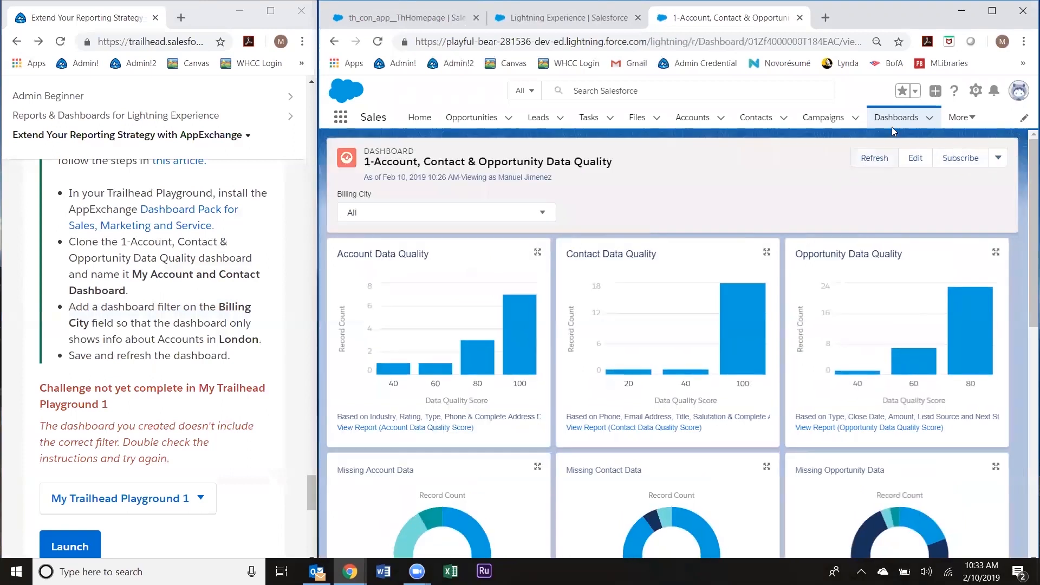
# Step: Open the My Account and Contact Dashboard from Dashboards and confirm editing it
pyautogui.click(892, 128)
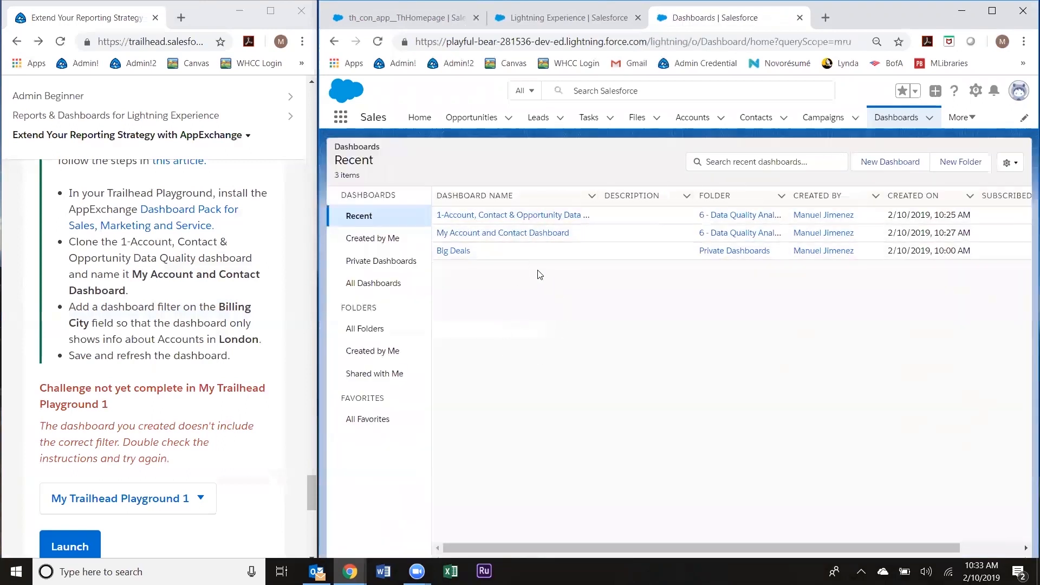
pyautogui.click(531, 232)
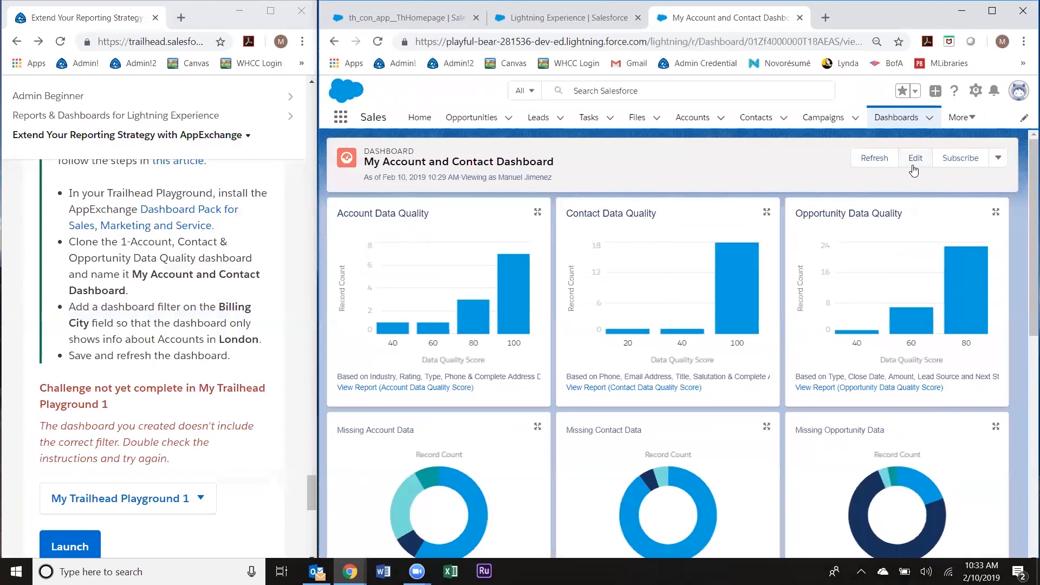
pyautogui.click(914, 159)
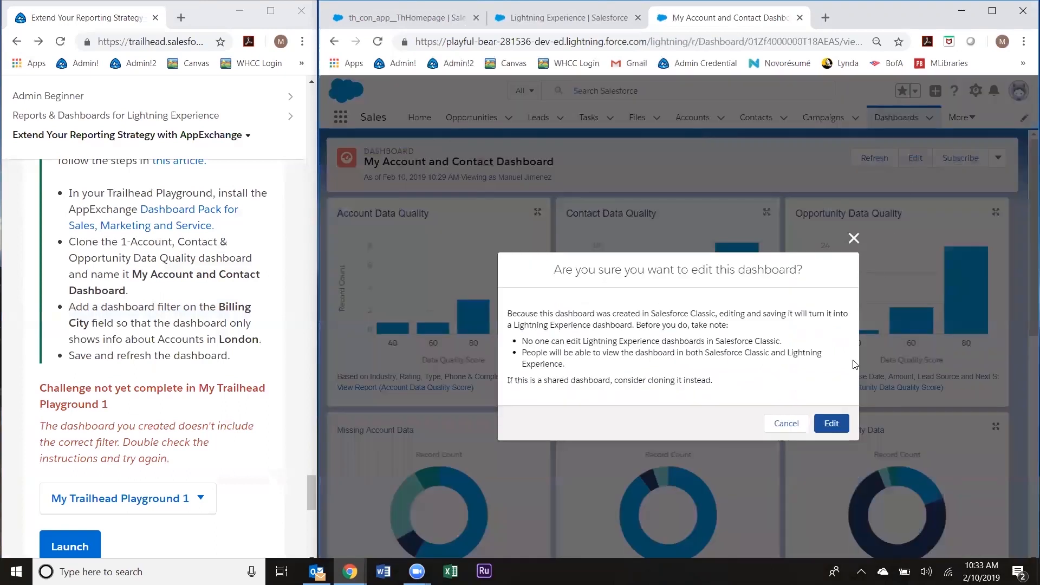
pyautogui.click(832, 423)
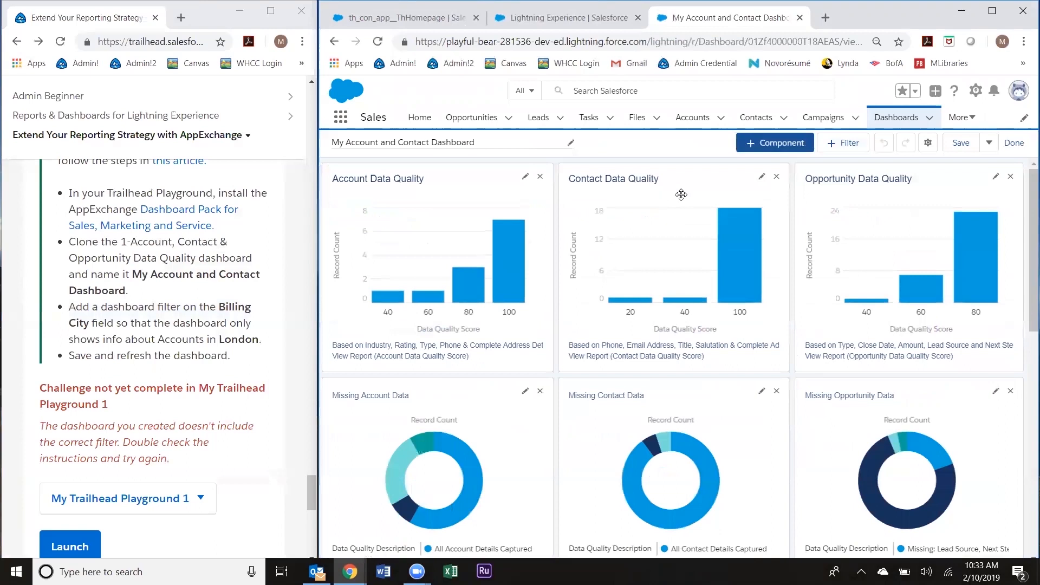
pyautogui.click(846, 143)
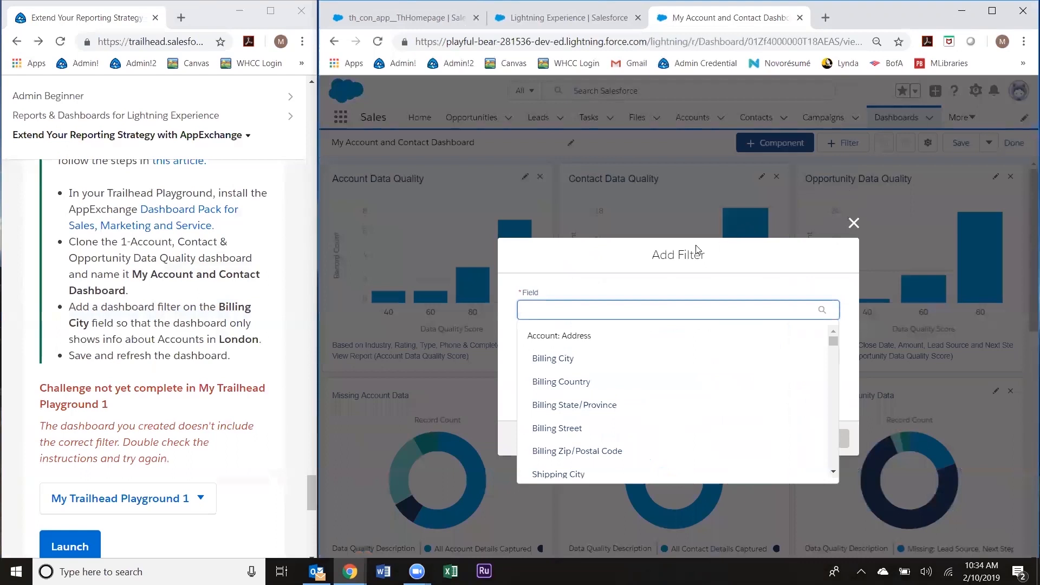
# Step: Add a Billing City filter with the value London to the dashboard
pyautogui.click(556, 358)
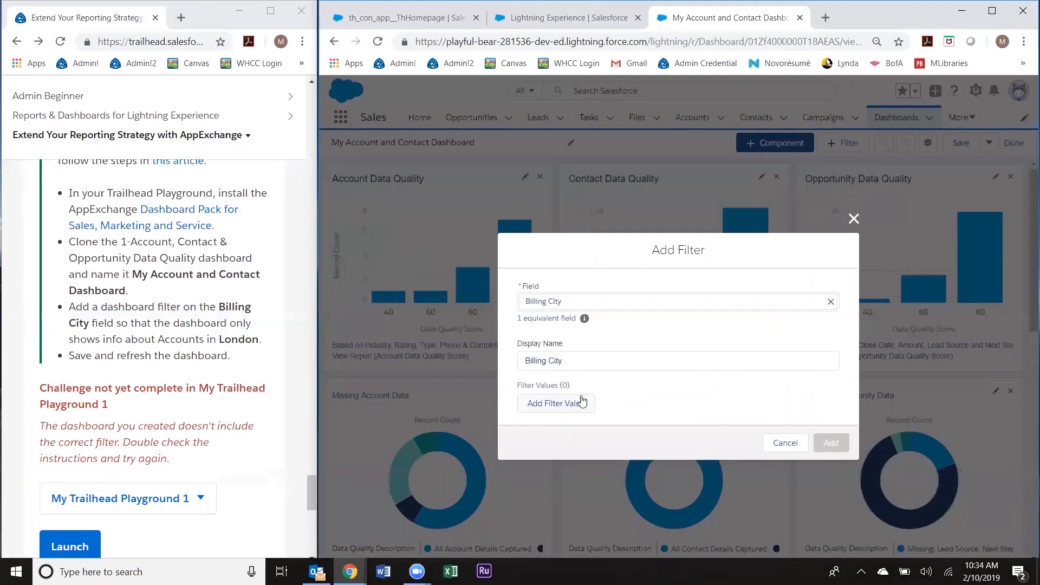
pyautogui.click(581, 400)
pyautogui.click(710, 398)
pyautogui.write('London')
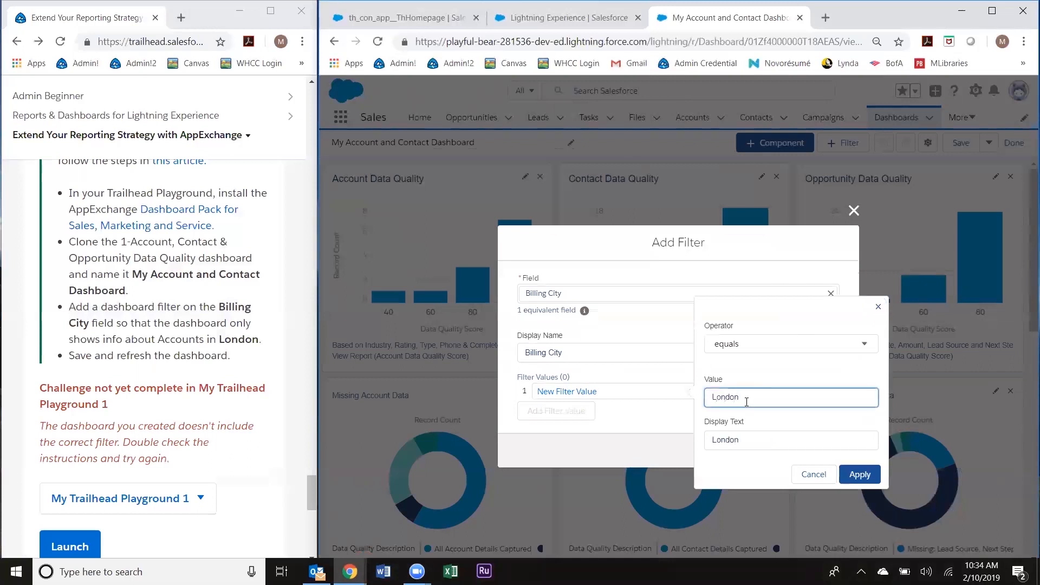
pyautogui.click(866, 473)
pyautogui.click(837, 457)
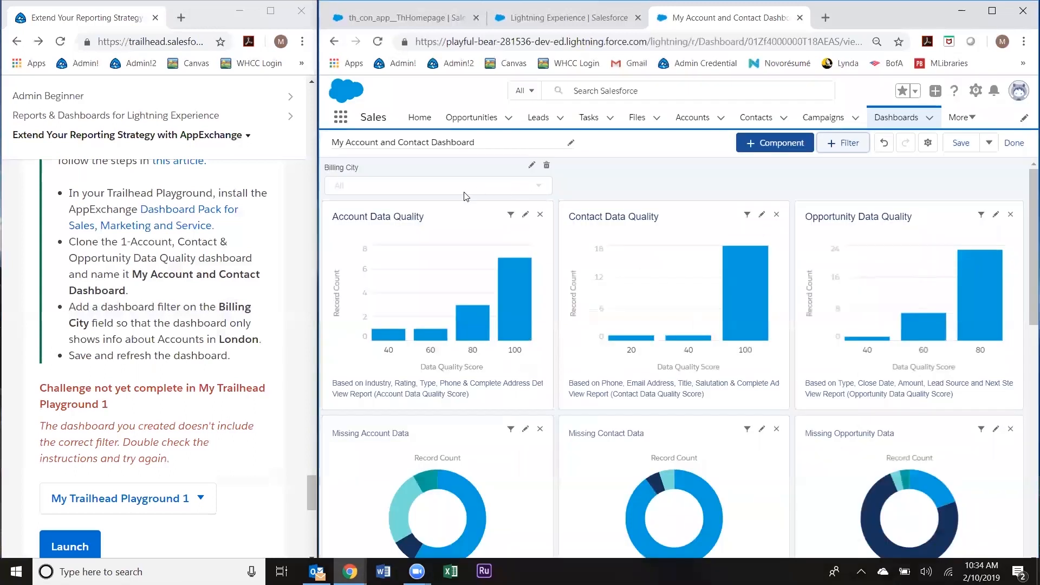
# Step: Submit the Trailhead challenge check, save the dashboard, and dismiss the saved notice
pyautogui.scroll(-1, 135, 491)
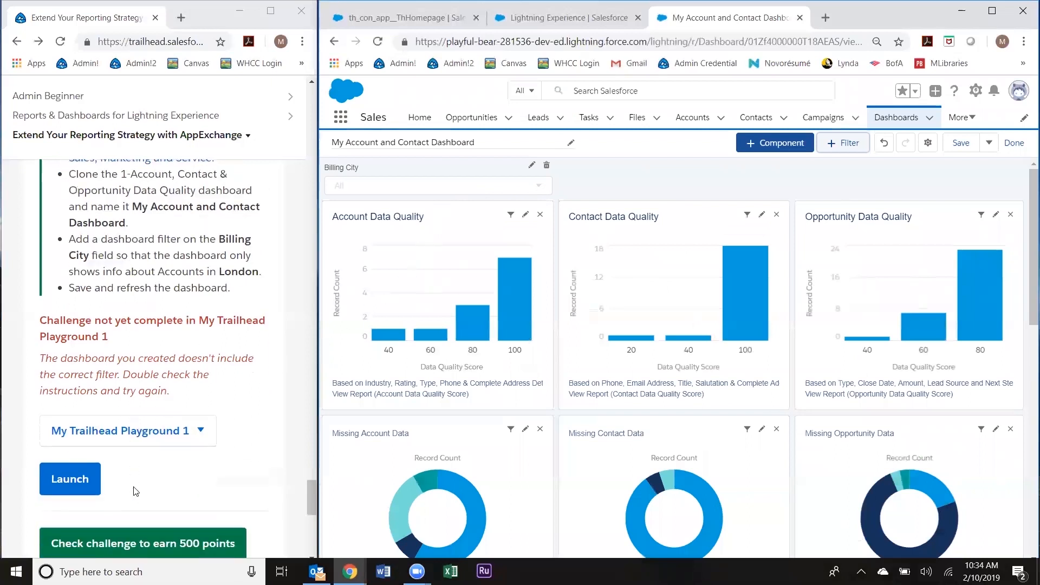
pyautogui.click(158, 539)
pyautogui.scroll(-2, 162, 542)
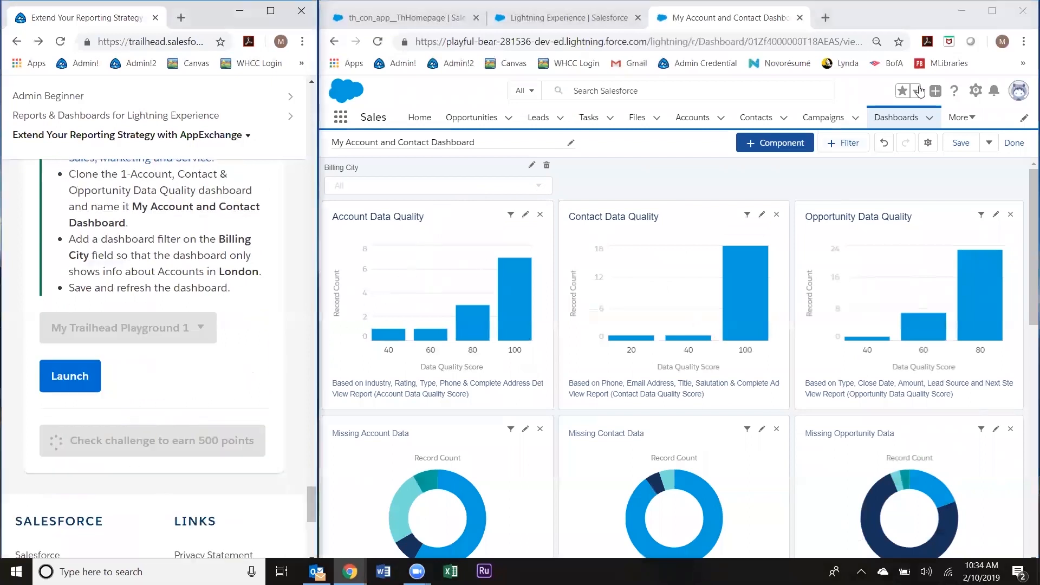
pyautogui.click(973, 143)
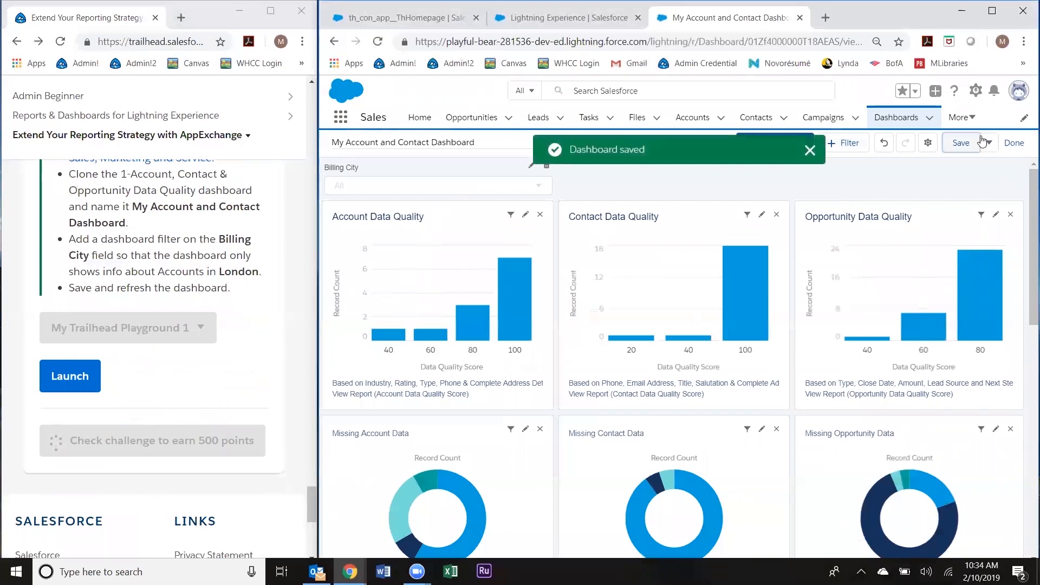
pyautogui.click(810, 150)
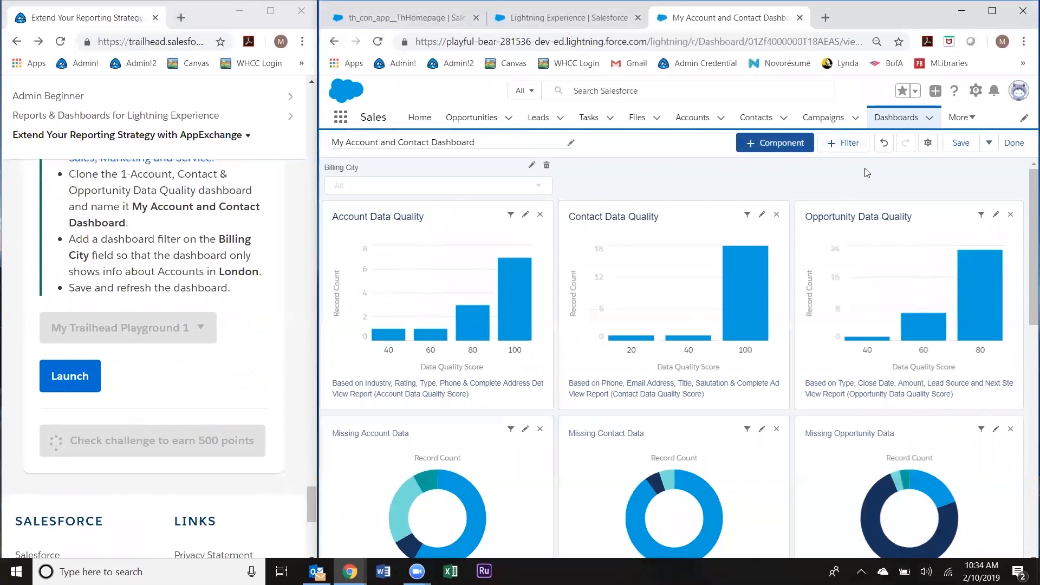
# Step: Reload the dashboard and filter it to Billing City equals London
pyautogui.click(378, 45)
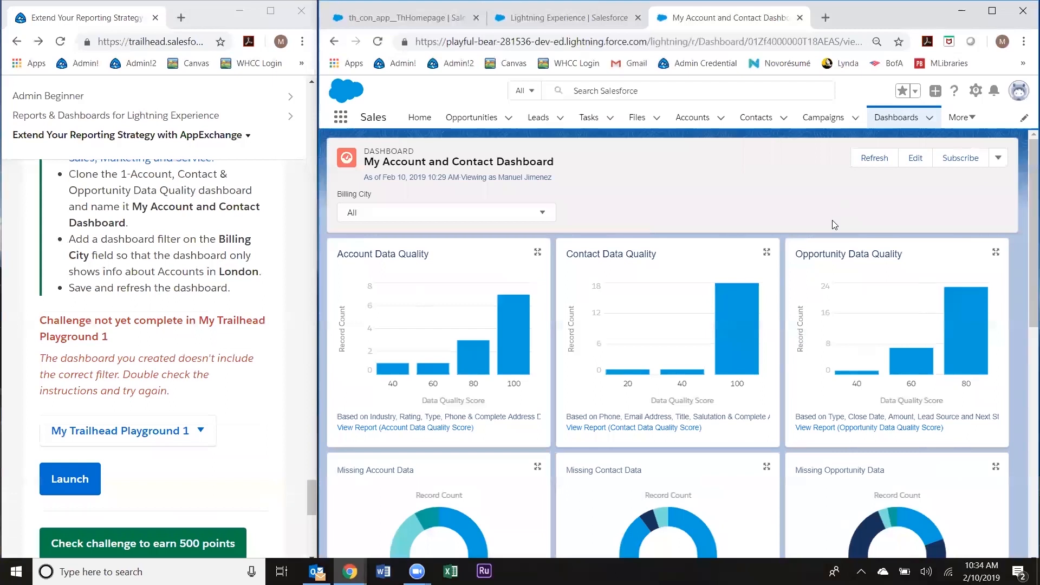
pyautogui.click(544, 216)
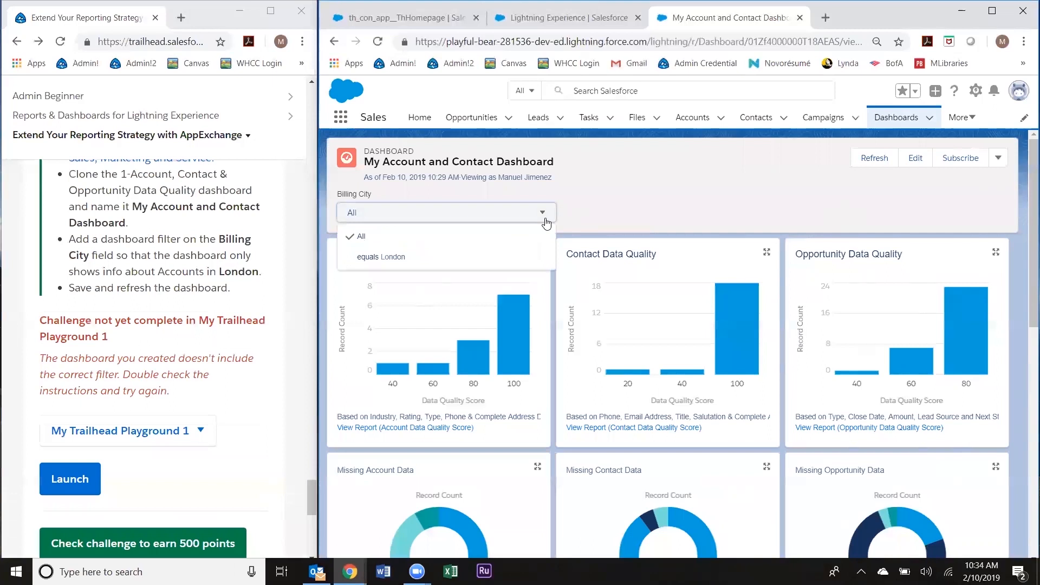
pyautogui.click(521, 257)
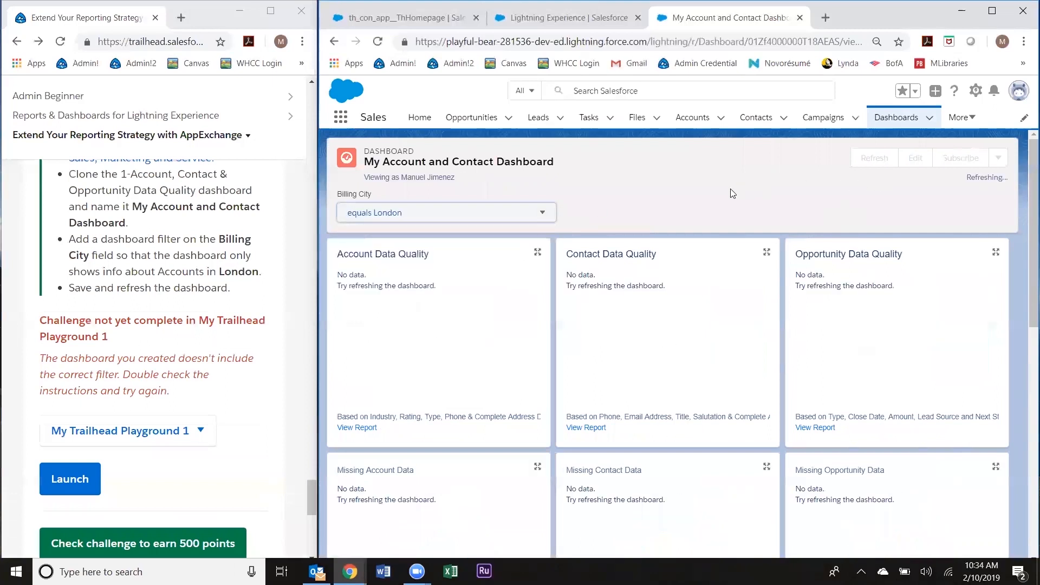
pyautogui.scroll(-3, 731, 195)
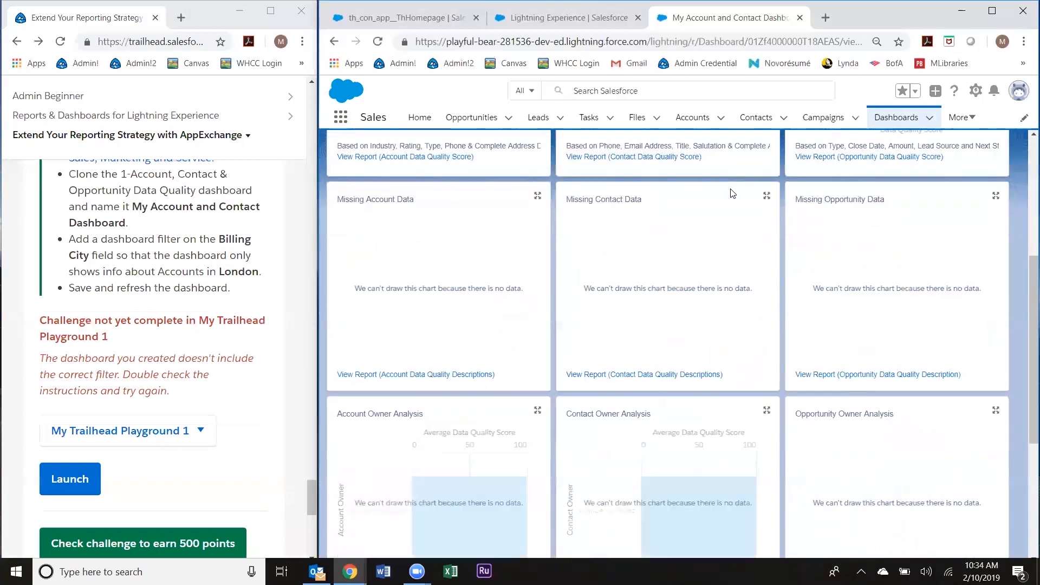
pyautogui.scroll(3, 710, 199)
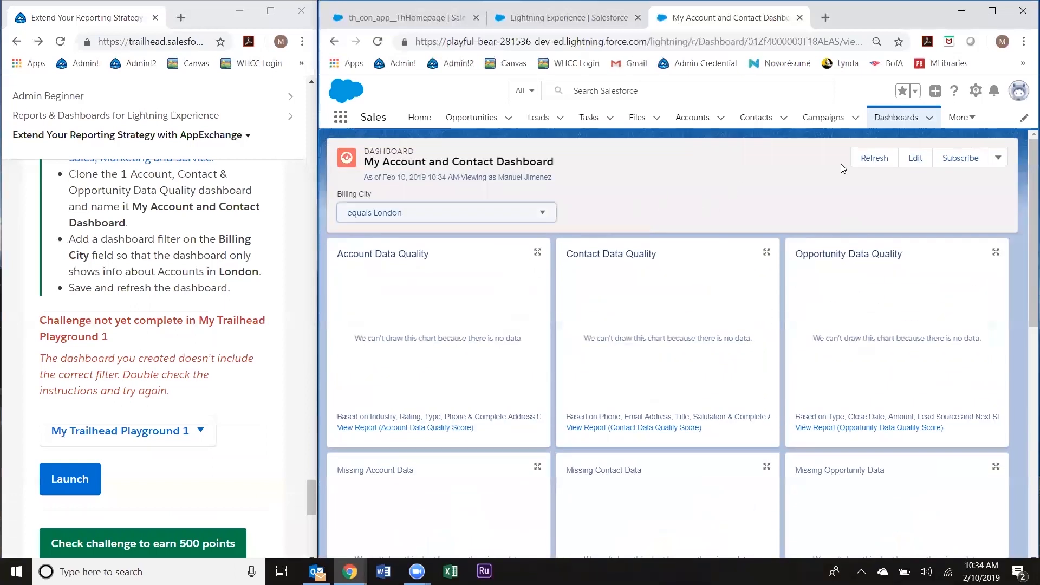
# Step: Glance at the recent dashboards and actions menus, then reset Billing City to All and back to London
pyautogui.click(933, 123)
pyautogui.click(930, 125)
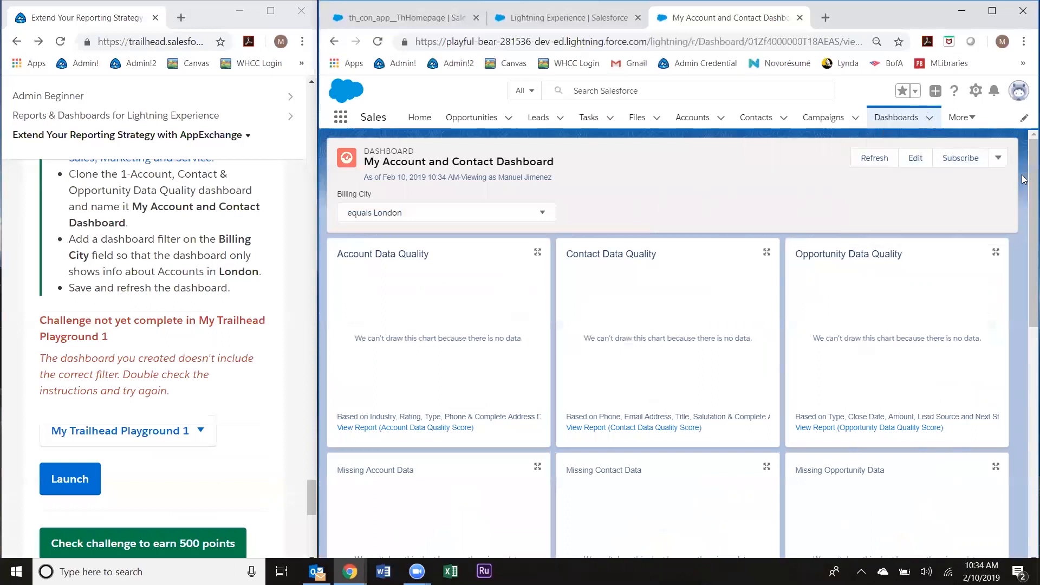
pyautogui.click(998, 157)
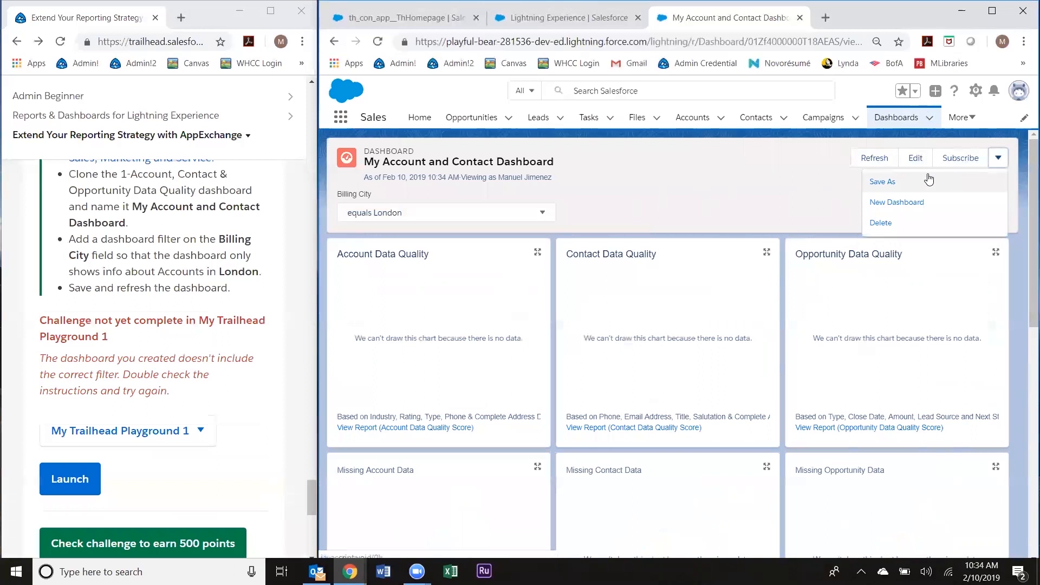
pyautogui.click(780, 191)
pyautogui.click(443, 218)
pyautogui.click(432, 232)
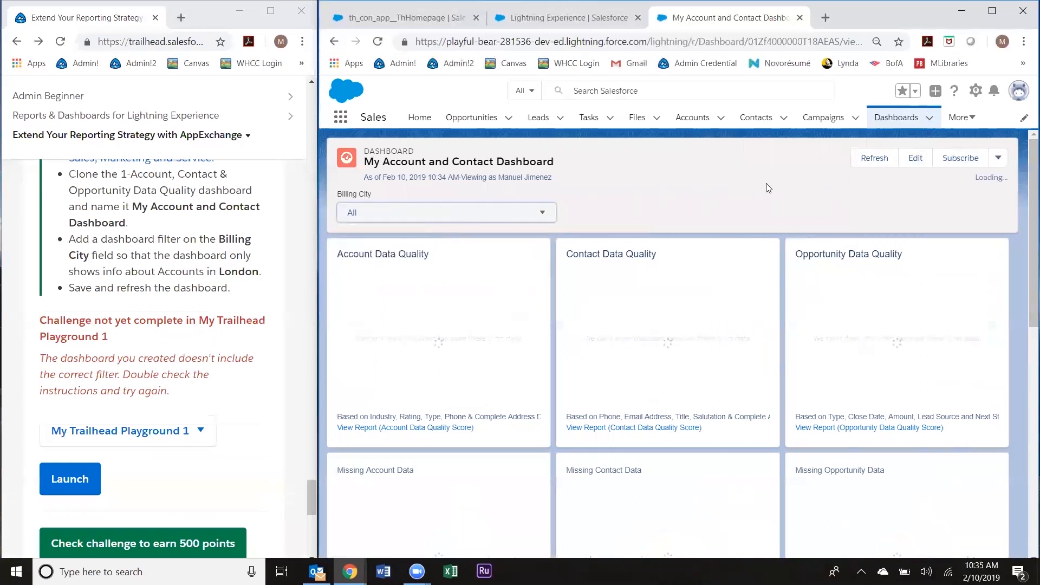
pyautogui.click(539, 217)
pyautogui.click(480, 258)
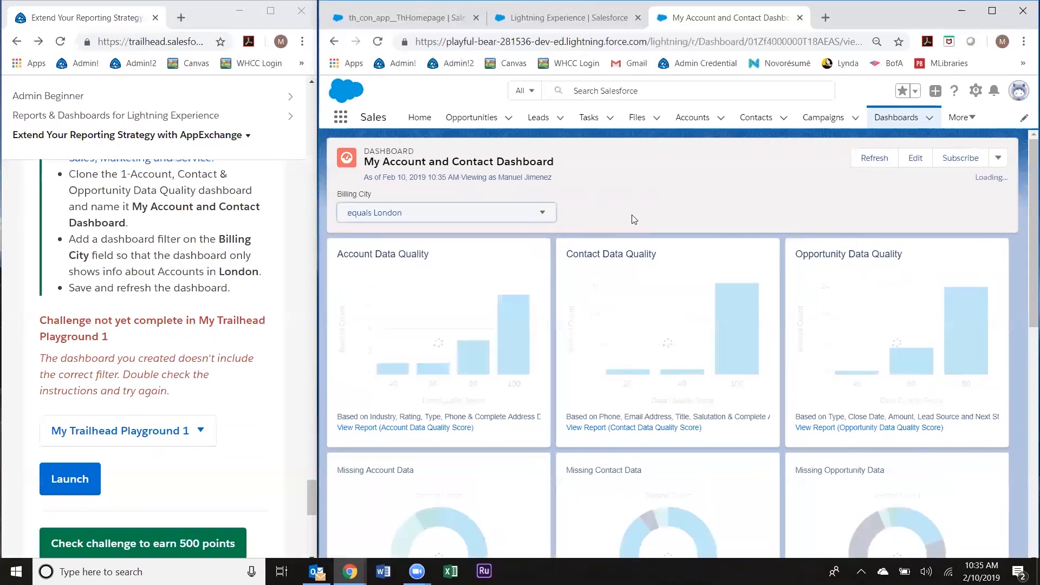
# Step: Verify the Trailhead dashboard challenge to earn +500 points, then return to the London-filtered dashboard
pyautogui.click(190, 535)
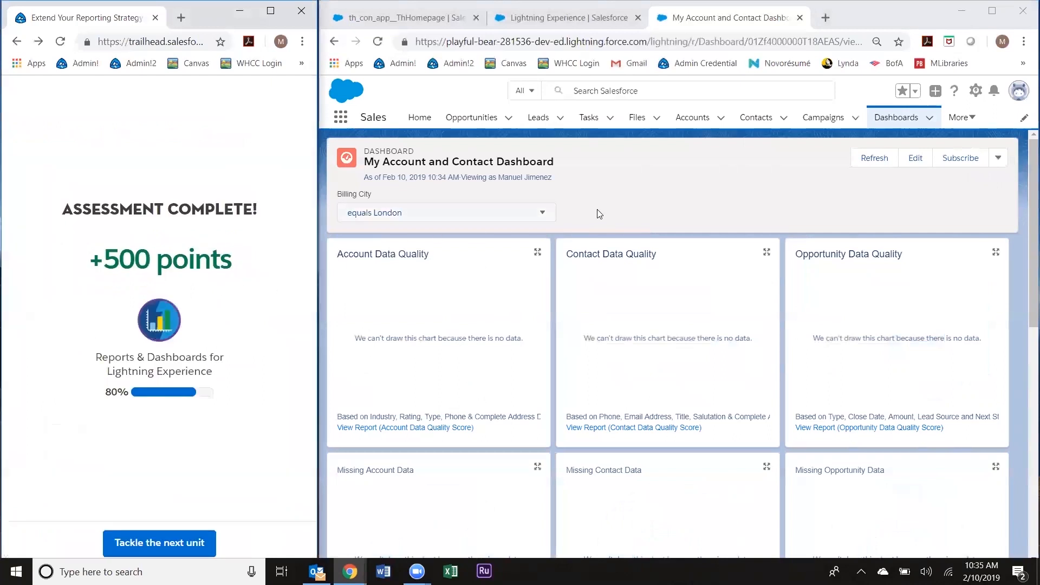
pyautogui.click(667, 195)
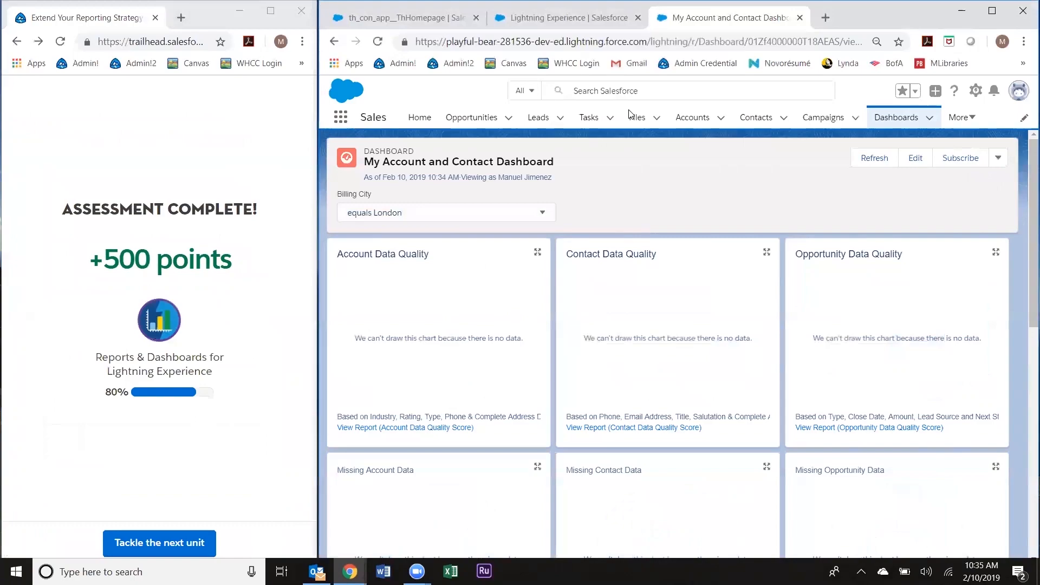